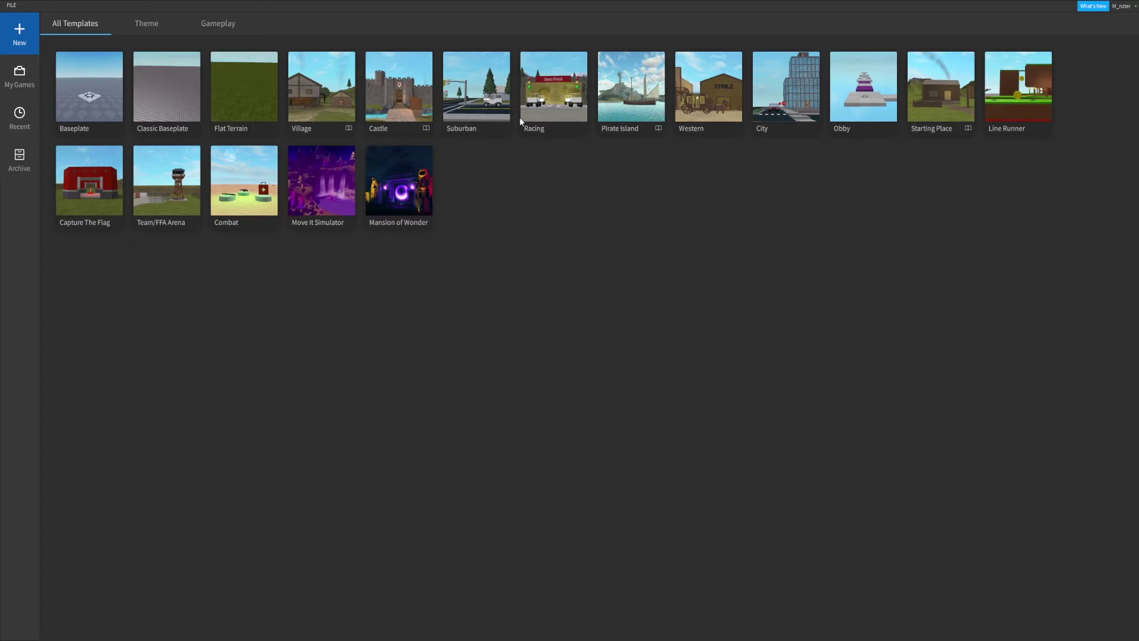
Create a new place from the Classic Baseplate template and look over the baseplate.
{"action": "left_click", "coordinate": [176, 108]}
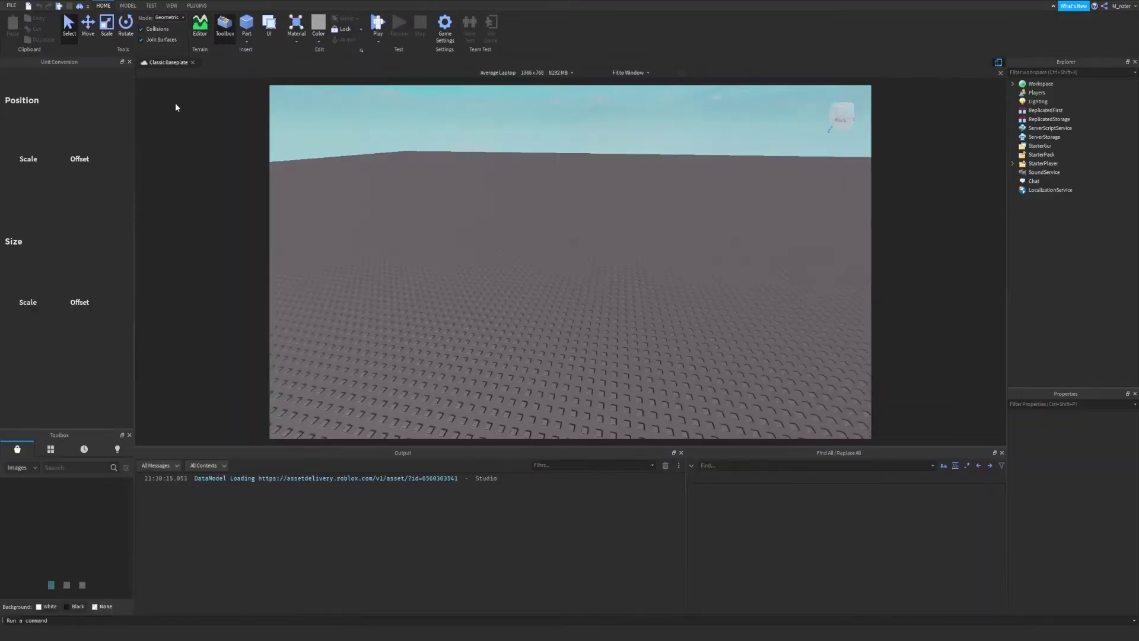
{"action": "right_click_drag", "start_coordinate": [590, 205], "coordinate": [649, 197]}
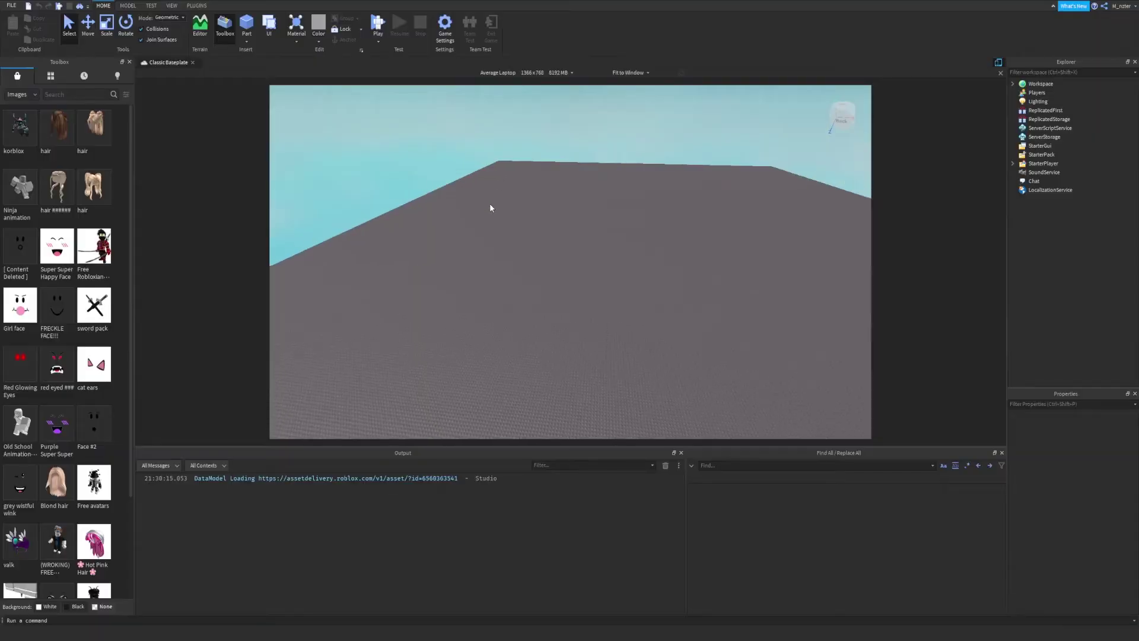
{"action": "right_click_drag", "start_coordinate": [490, 202], "coordinate": [489, 204]}
{"action": "key", "text": "w"}
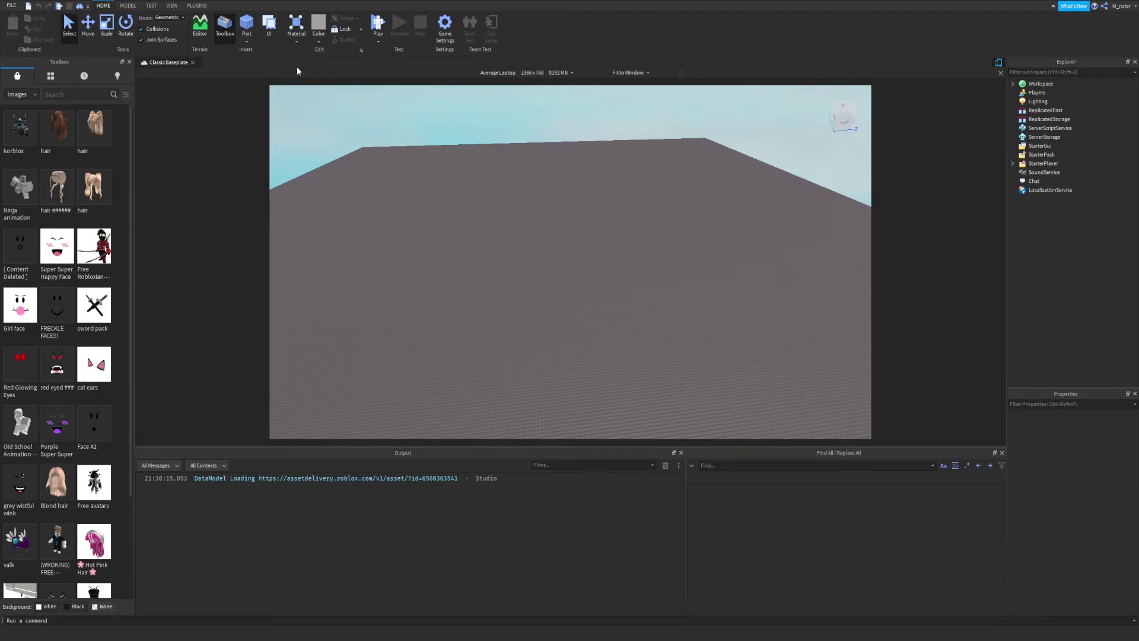
Hide and show the Explorer and the Toolbox again.
{"action": "left_click", "coordinate": [171, 5]}
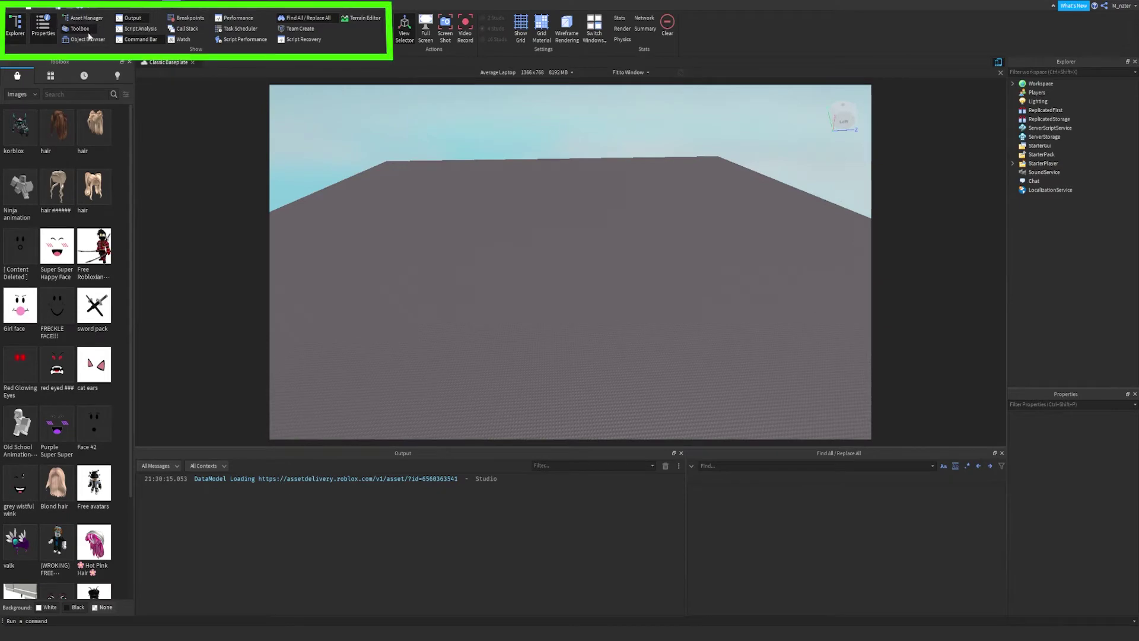
{"action": "left_click", "coordinate": [17, 31]}
{"action": "left_click", "coordinate": [17, 30]}
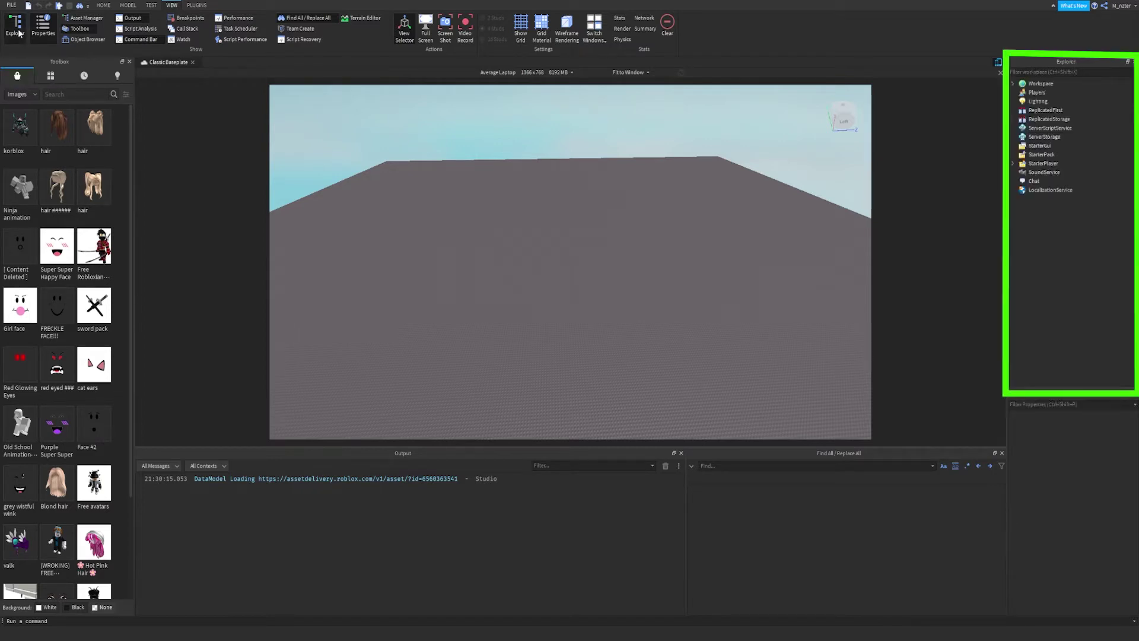
{"action": "left_click", "coordinate": [18, 34]}
{"action": "left_click", "coordinate": [18, 36]}
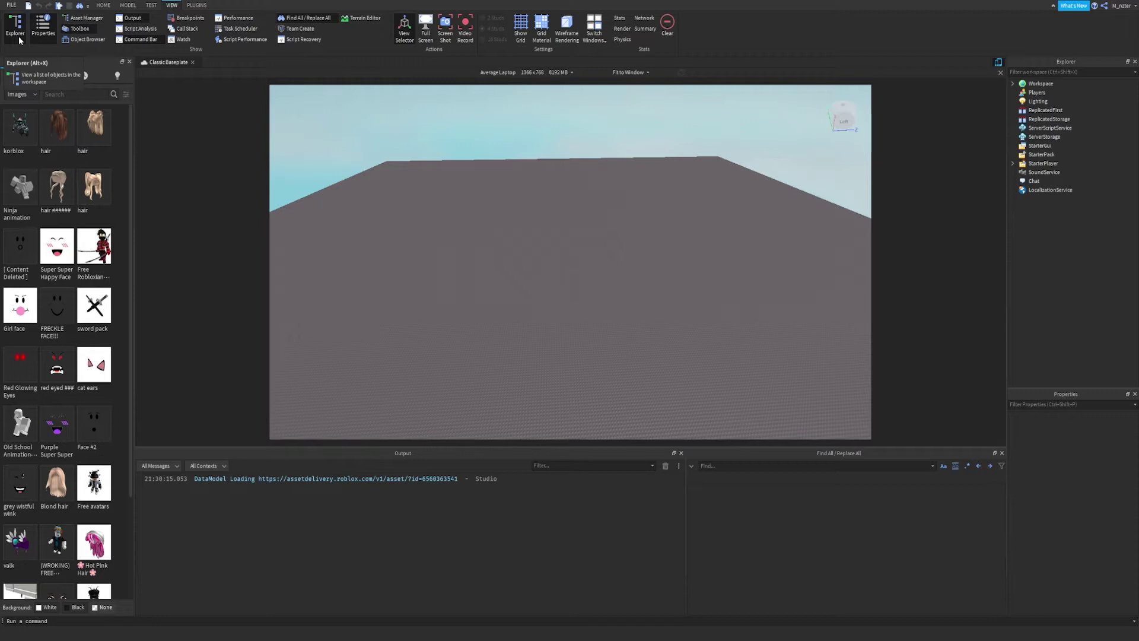
{"action": "left_click", "coordinate": [87, 28]}
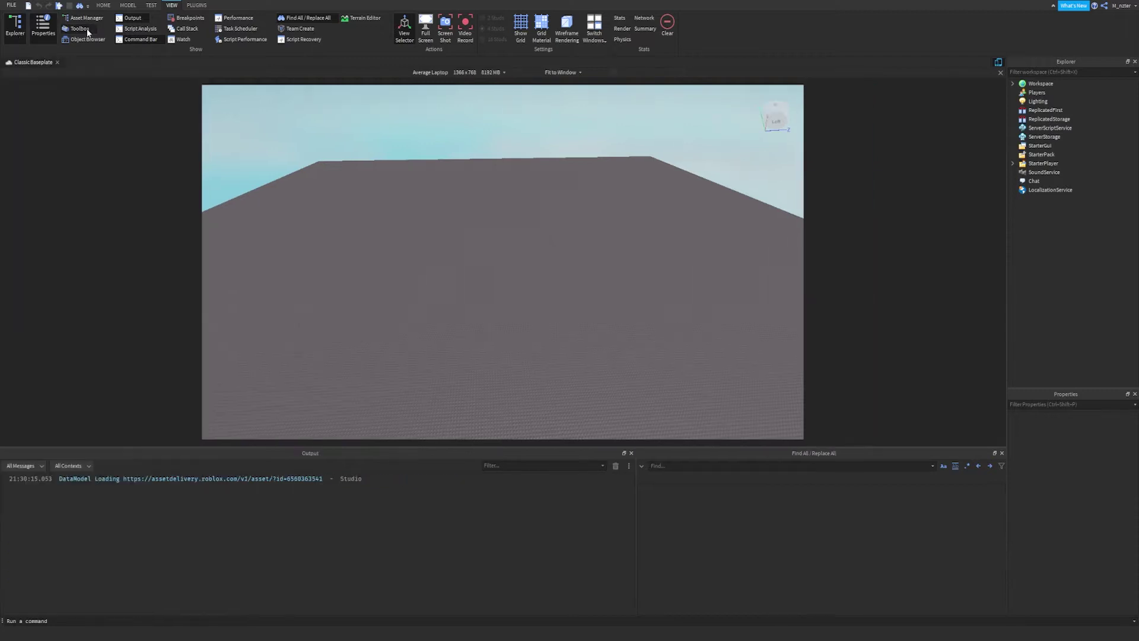
{"action": "left_click", "coordinate": [87, 28]}
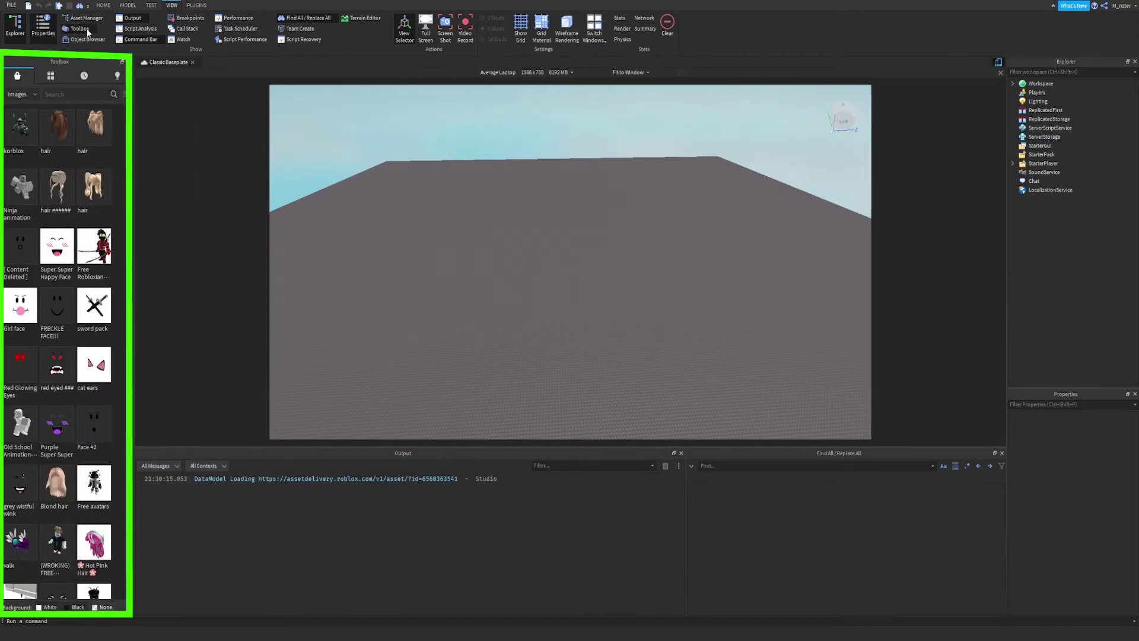
Hide and show the Properties and Output windows again.
{"action": "left_click", "coordinate": [43, 26]}
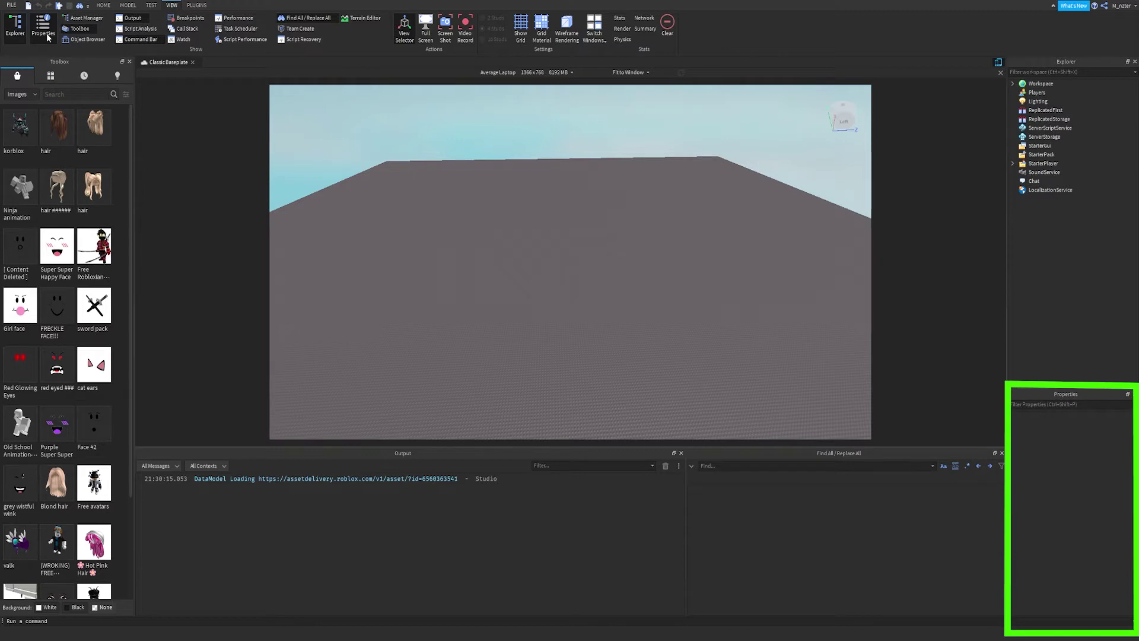
{"action": "left_click", "coordinate": [43, 26]}
{"action": "left_click", "coordinate": [42, 27]}
{"action": "left_click", "coordinate": [135, 22]}
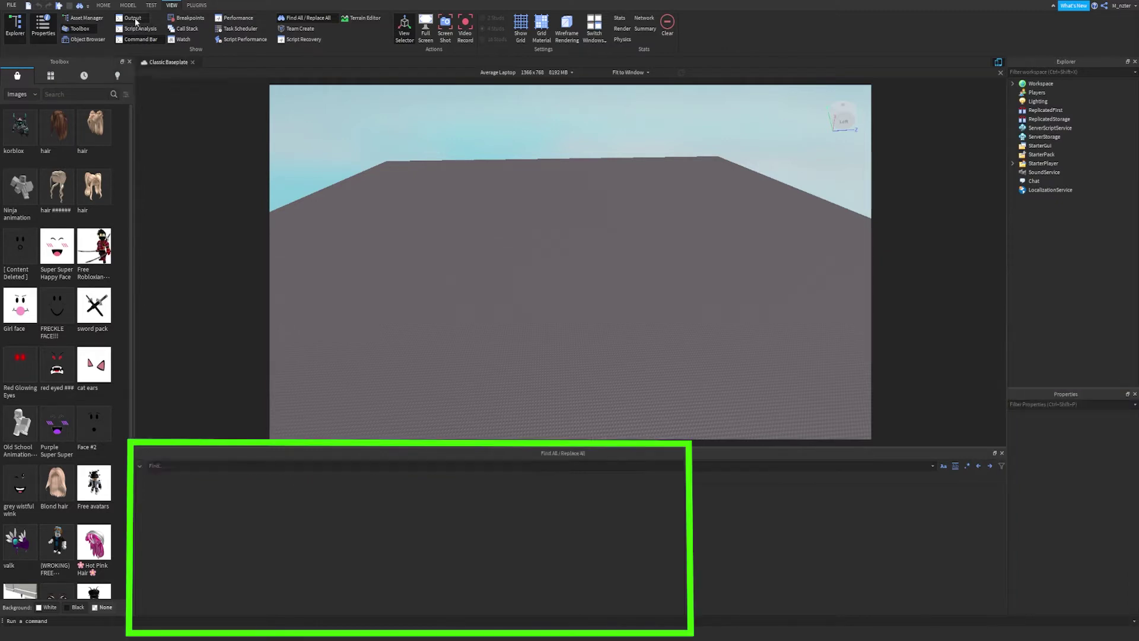
{"action": "left_click", "coordinate": [135, 22]}
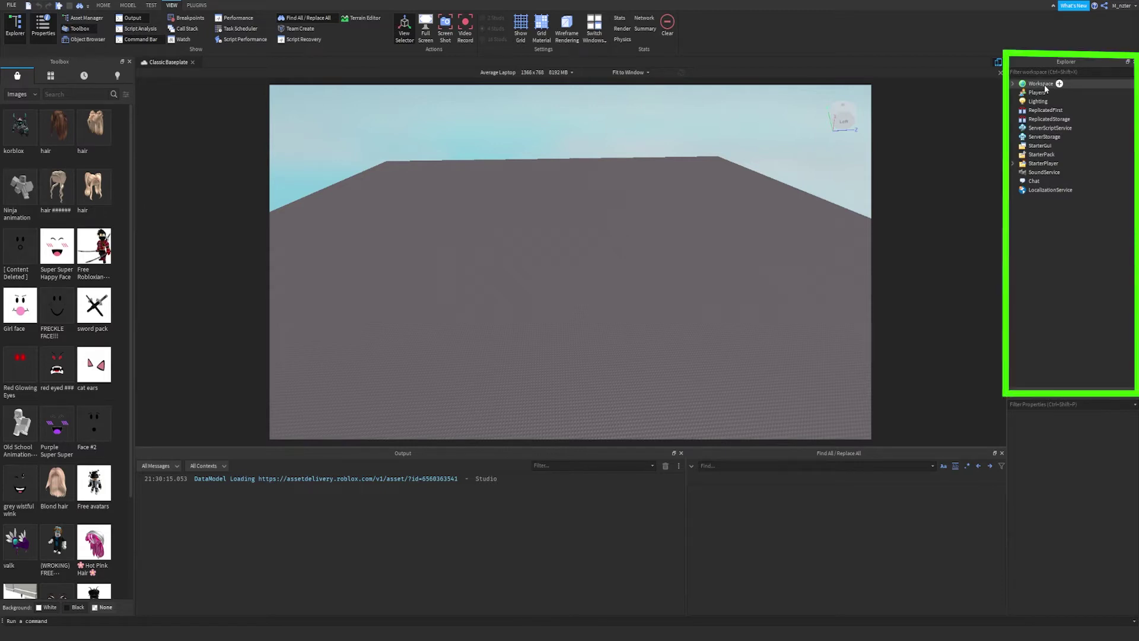
Expand the Workspace and inspect its Camera, Terrain and Baseplate objects.
{"action": "left_click", "coordinate": [1012, 83]}
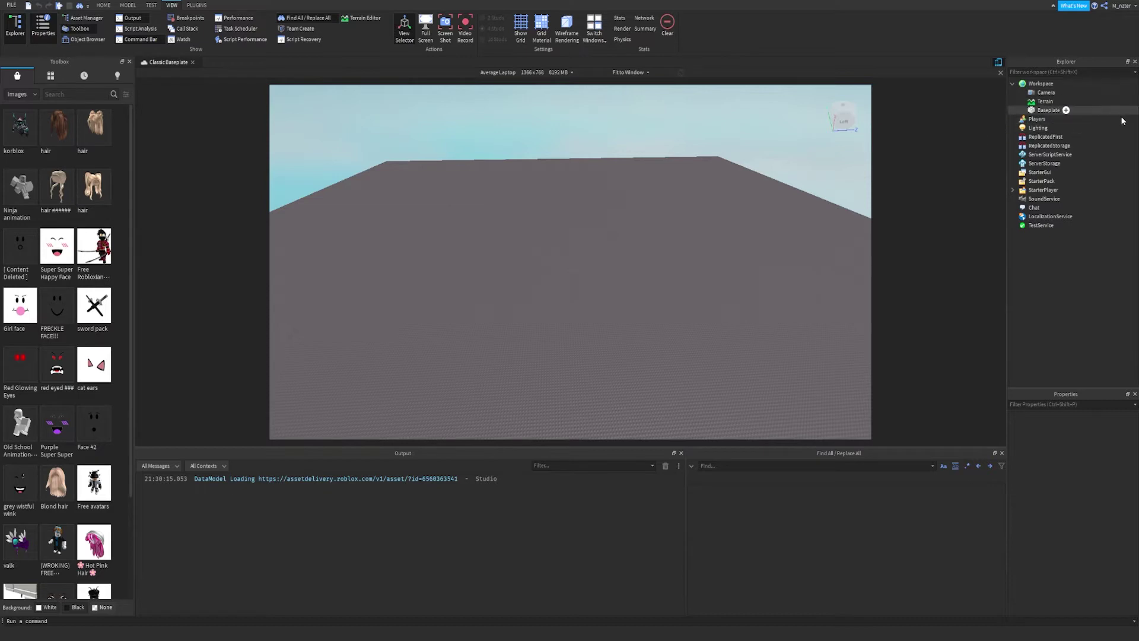
{"action": "right_click_drag", "start_coordinate": [711, 178], "coordinate": [709, 179]}
{"action": "left_click", "coordinate": [1084, 93]}
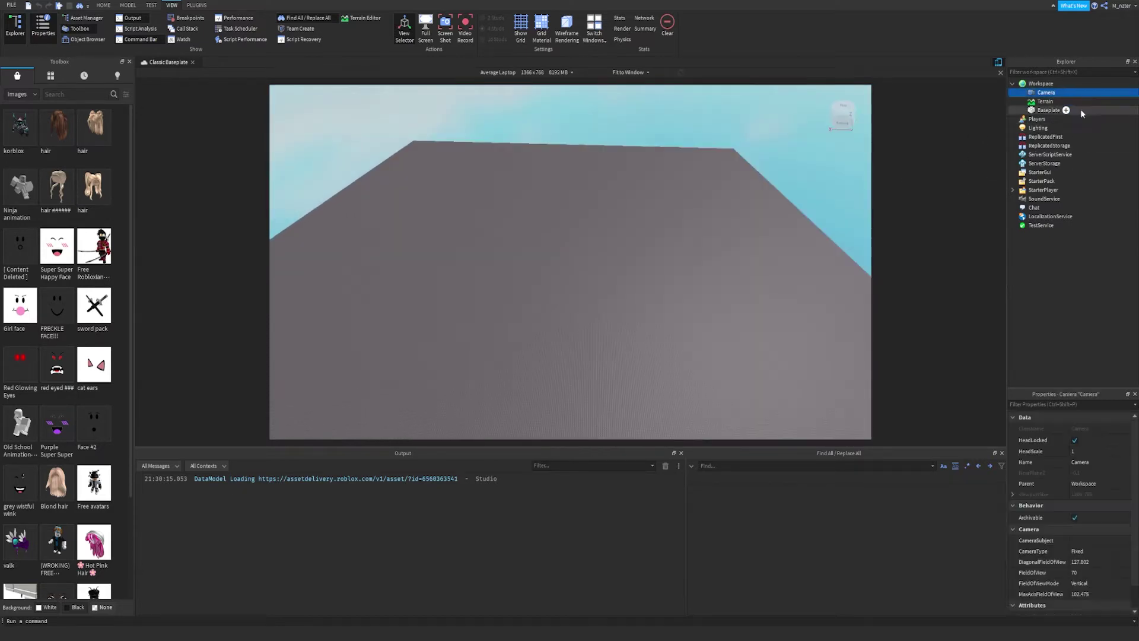
{"action": "left_click", "coordinate": [1083, 101]}
{"action": "left_click", "coordinate": [1083, 110]}
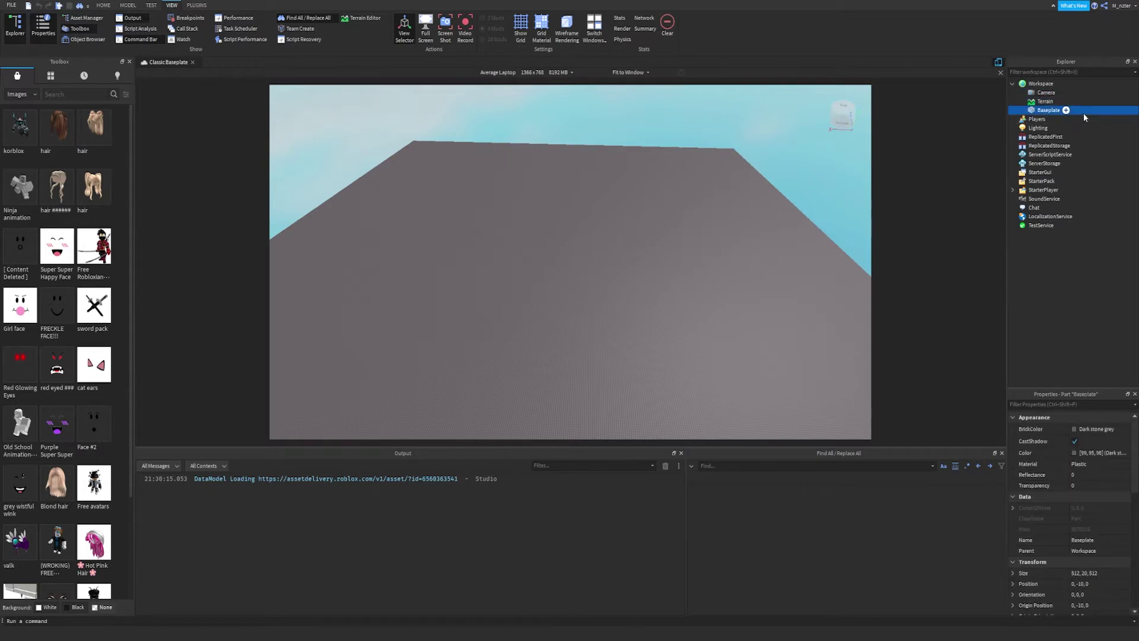
{"action": "right_click_drag", "start_coordinate": [778, 203], "coordinate": [778, 205]}
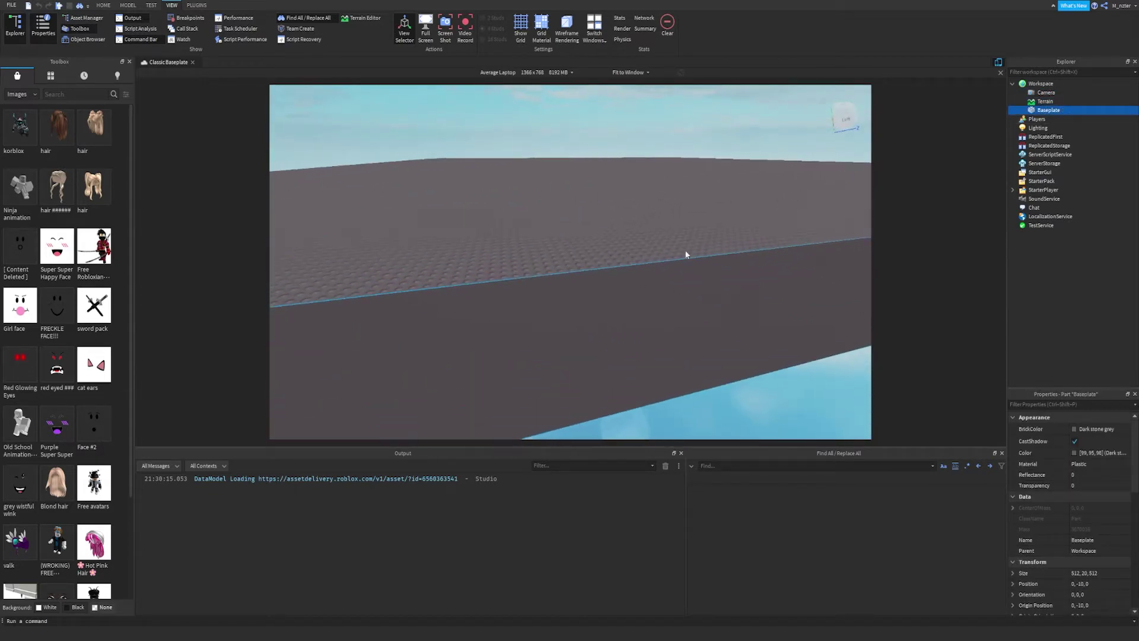
{"action": "left_click", "coordinate": [1072, 102]}
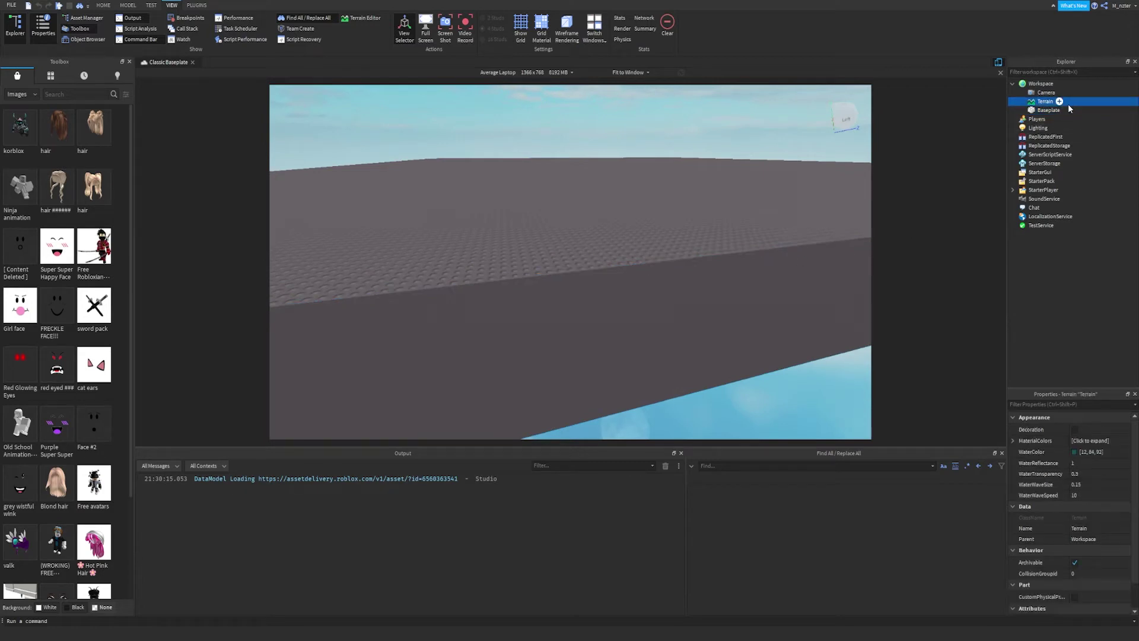
Delete the Baseplate from the Workspace and undo the deletion.
{"action": "left_click", "coordinate": [1079, 109]}
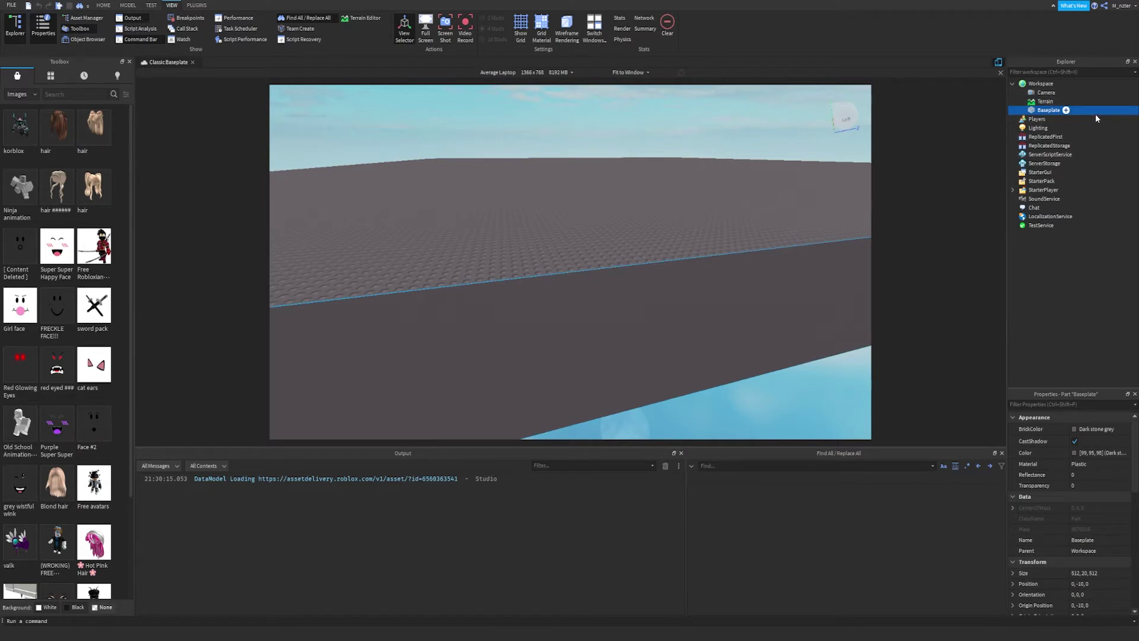
{"action": "key", "text": "Delete"}
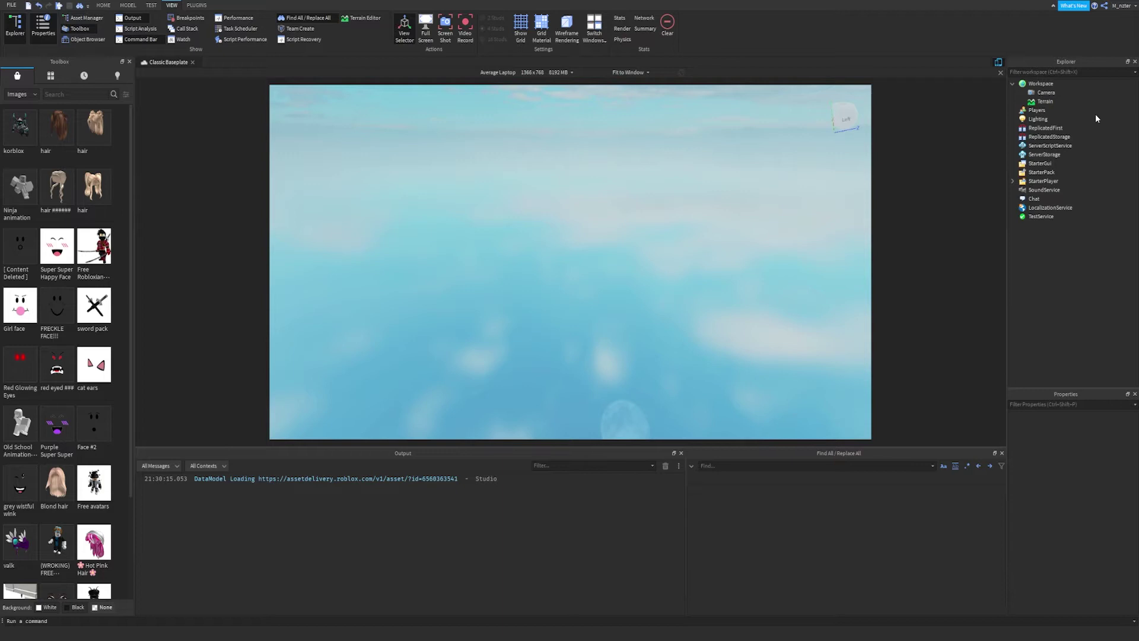
{"action": "key", "text": "ctrl+z"}
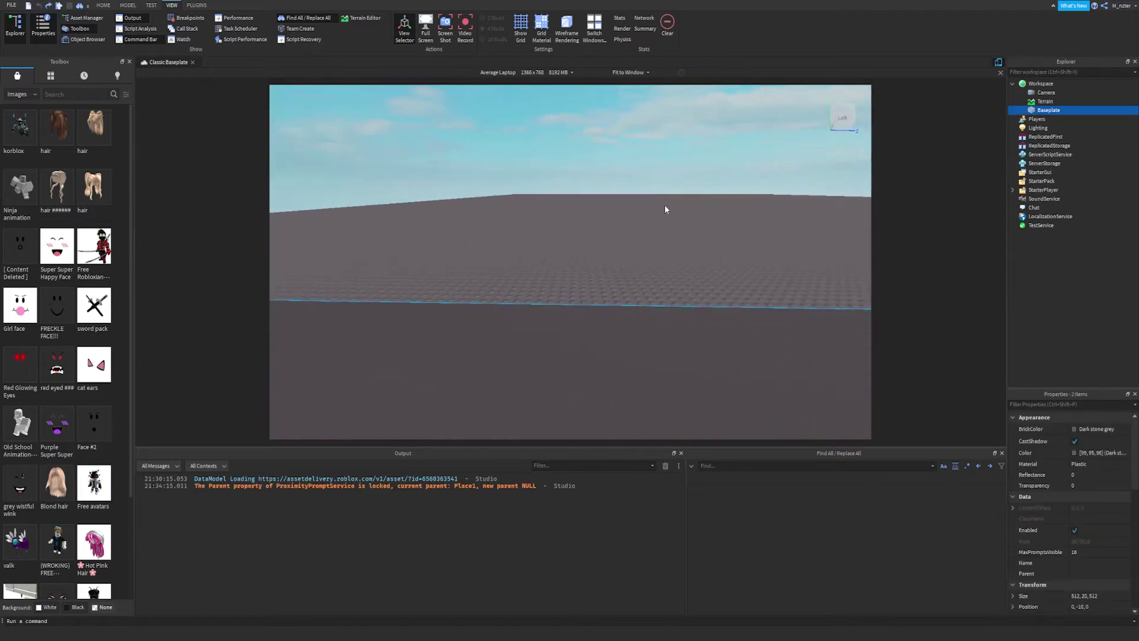
Collapse the baseplate's property categories from Appearance through Assembly, leaving Appearance expanded again.
{"action": "right_click_drag", "start_coordinate": [664, 204], "coordinate": [664, 205]}
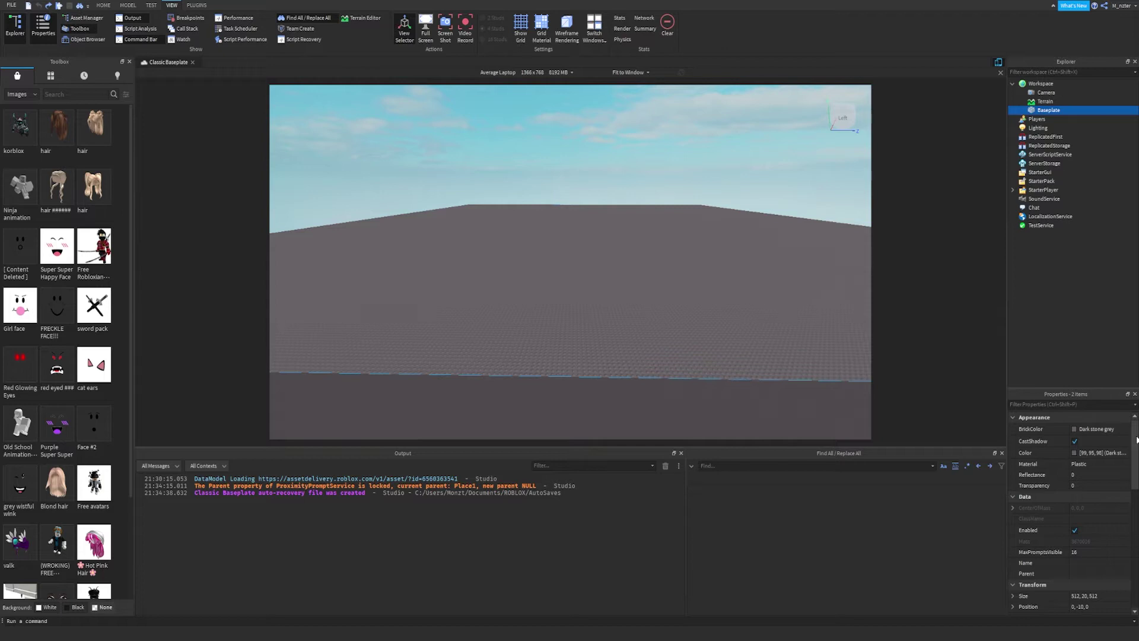
{"action": "left_click", "coordinate": [1013, 417]}
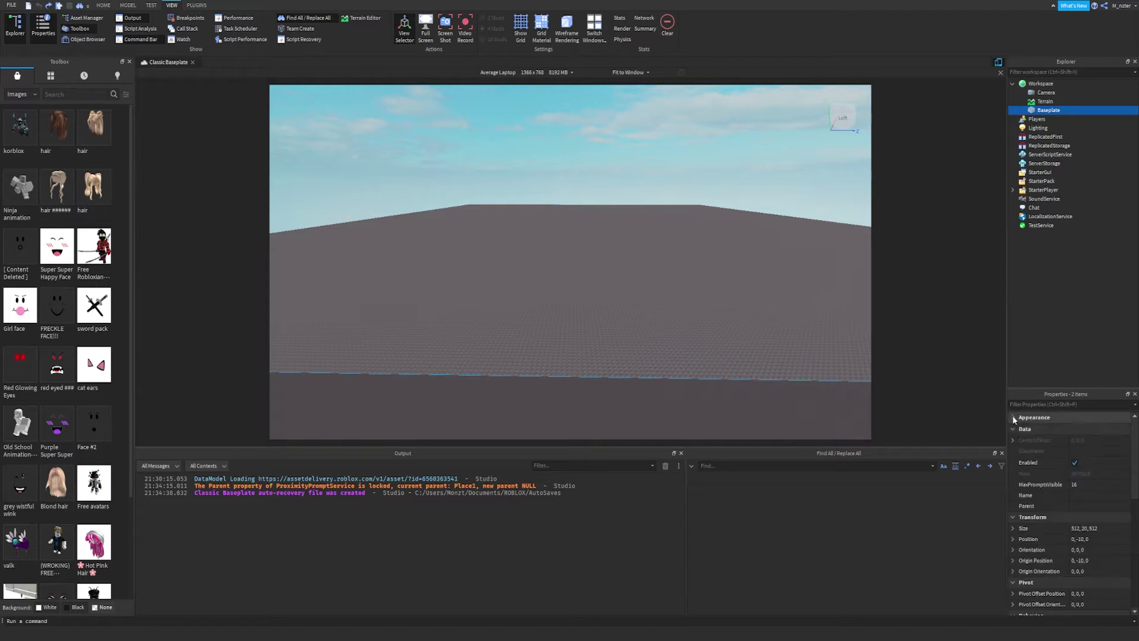
{"action": "left_click", "coordinate": [1012, 429]}
{"action": "left_click", "coordinate": [1012, 439]}
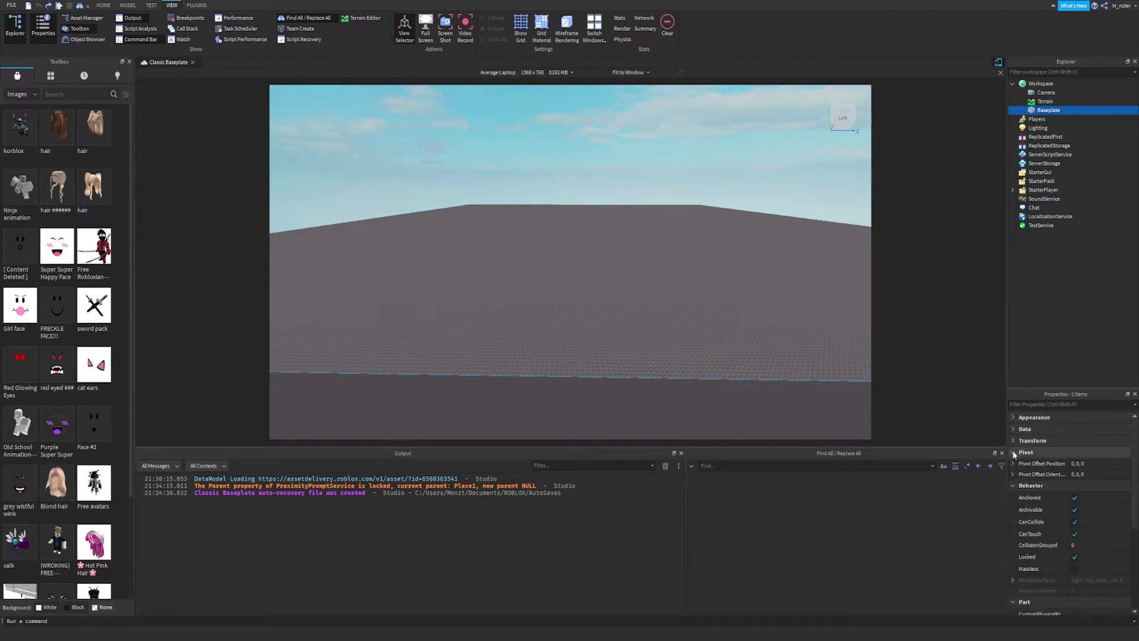
{"action": "left_click", "coordinate": [1013, 452]}
{"action": "left_click", "coordinate": [1013, 464]}
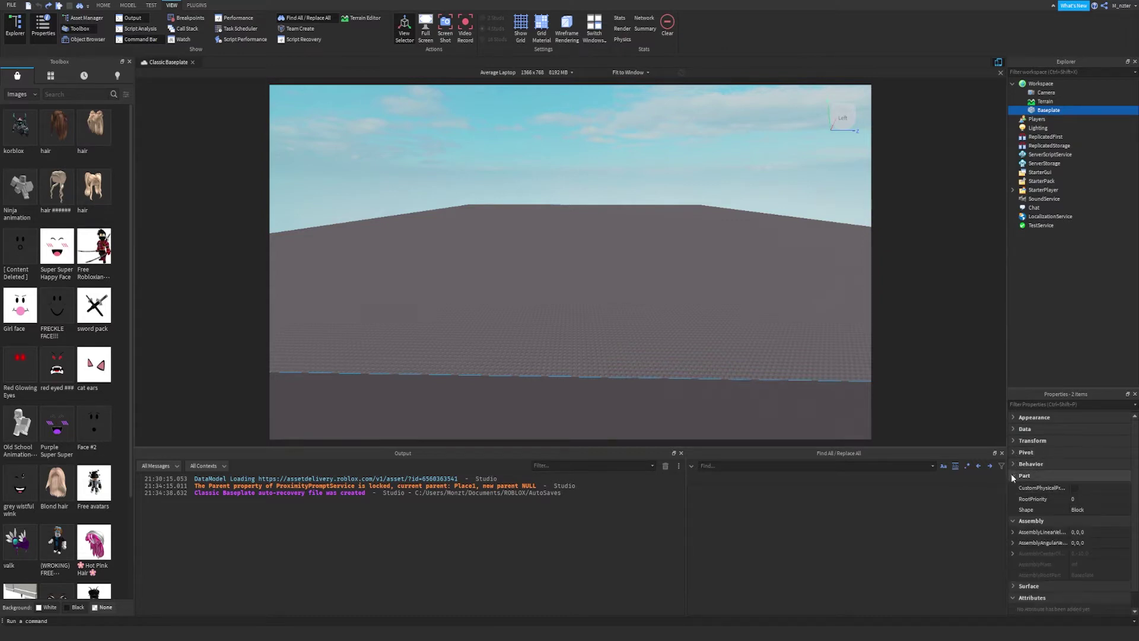
{"action": "left_click", "coordinate": [1012, 475]}
{"action": "left_click", "coordinate": [1013, 488]}
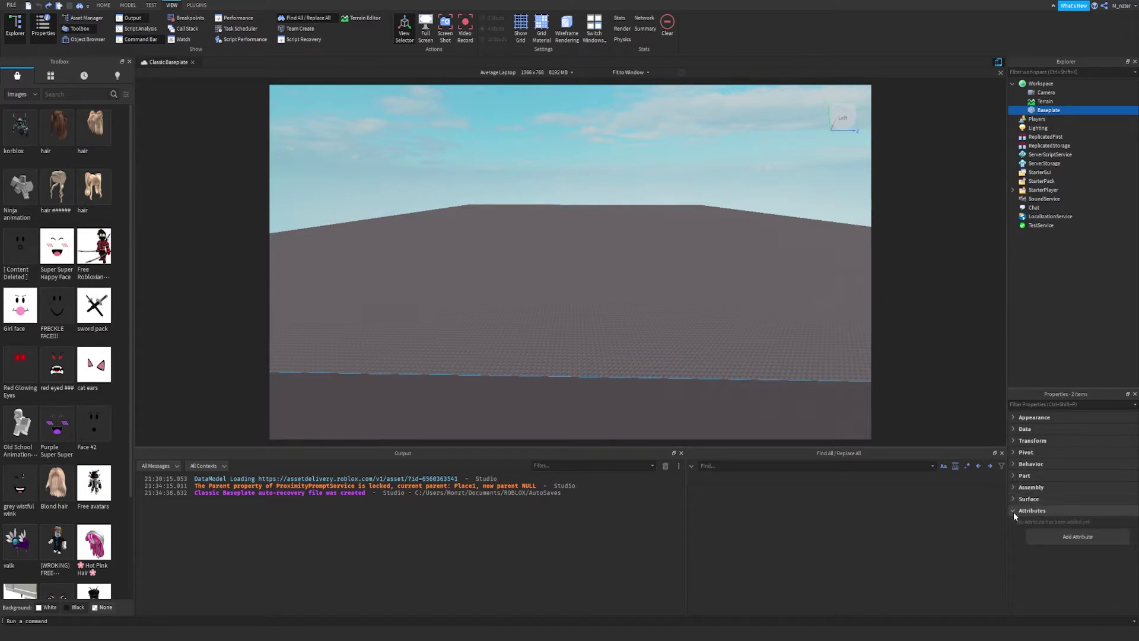
{"action": "left_click", "coordinate": [1014, 417]}
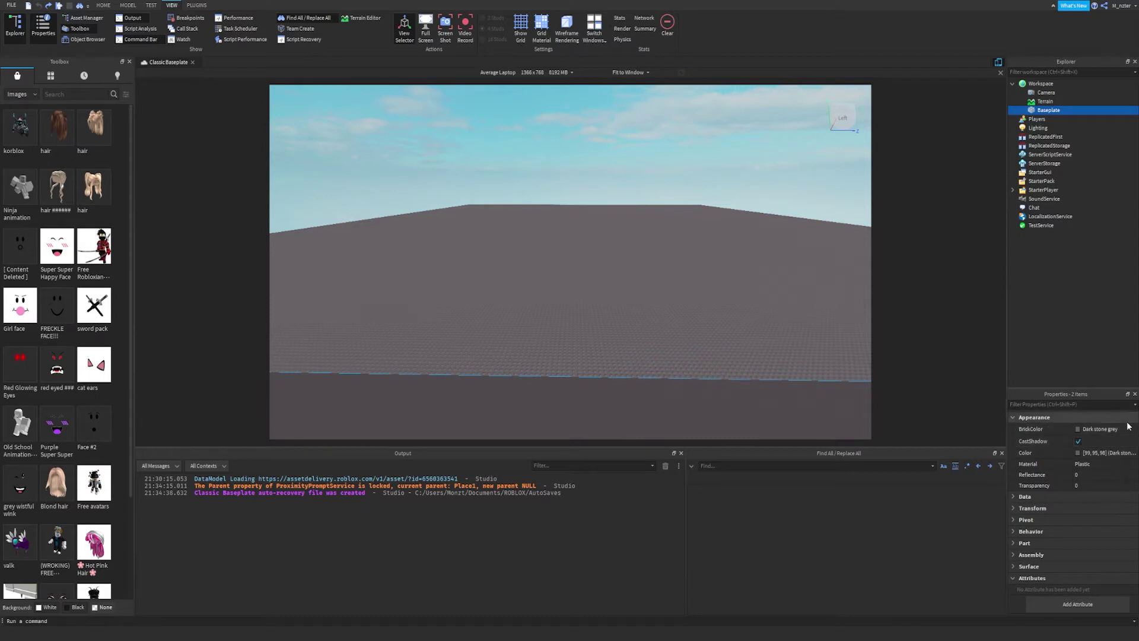
Set the baseplate's BrickColor to a custom golden yellow, #febf00 (RGB 254, 191, 0).
{"action": "left_click", "coordinate": [1077, 431]}
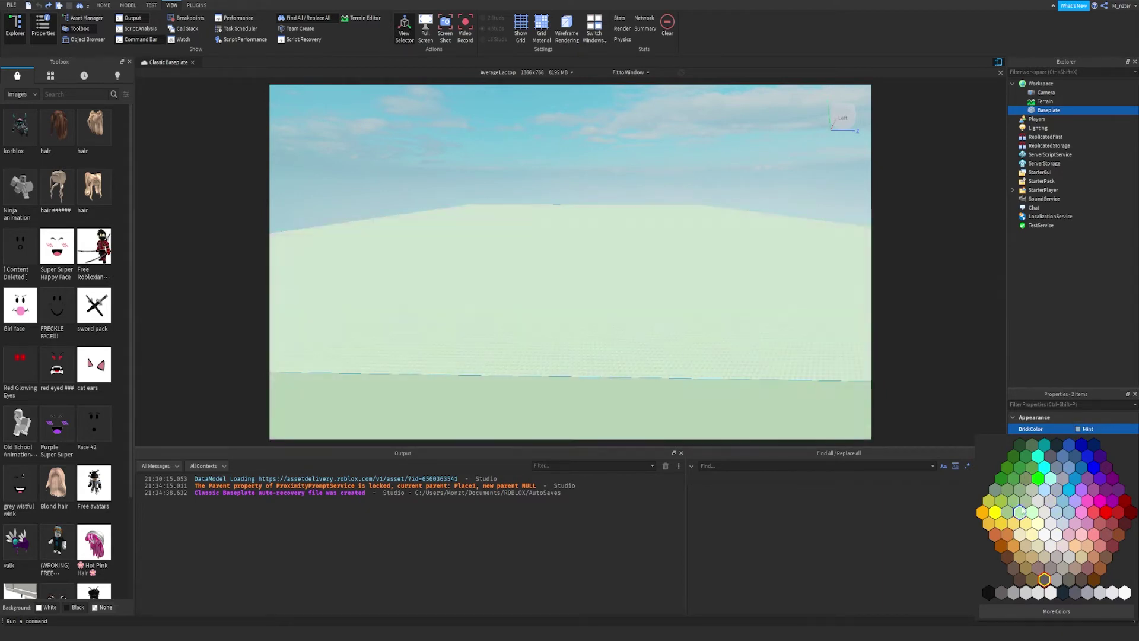
{"action": "left_click", "coordinate": [1066, 611]}
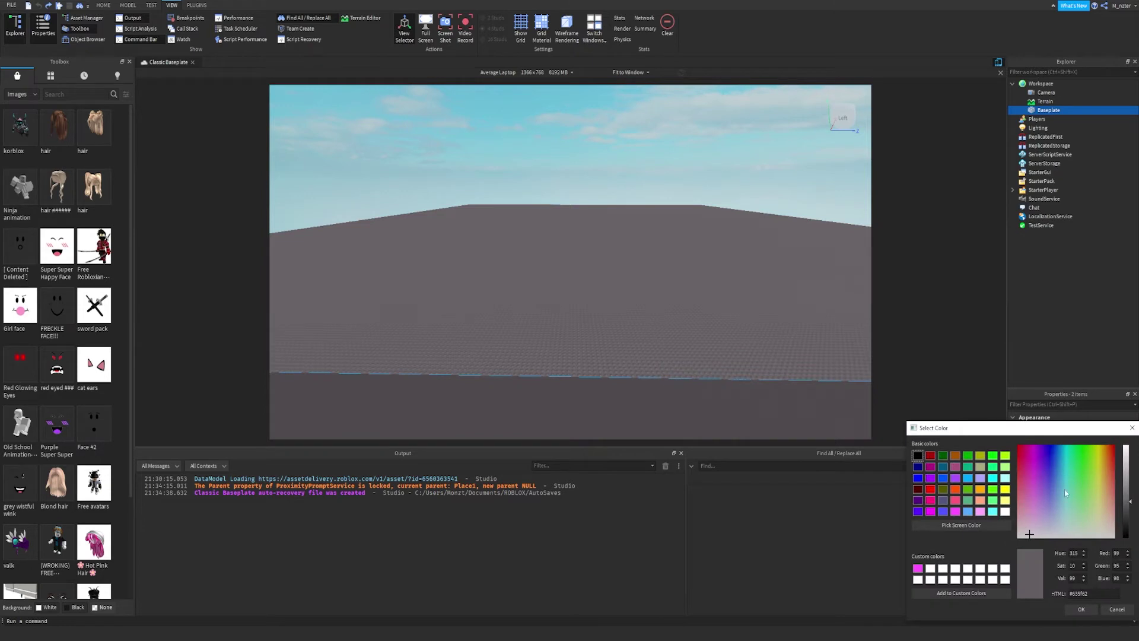
{"action": "left_click_drag", "start_coordinate": [1024, 450], "coordinate": [1051, 447]}
{"action": "left_click_drag", "start_coordinate": [1130, 487], "coordinate": [1102, 444]}
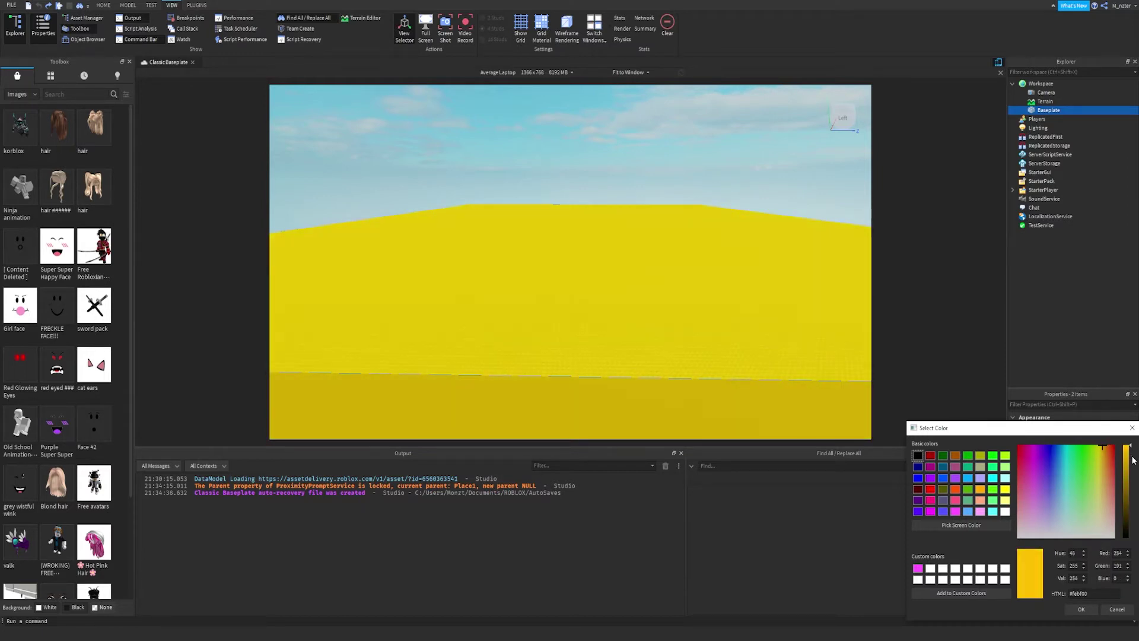
{"action": "left_click", "coordinate": [1082, 609]}
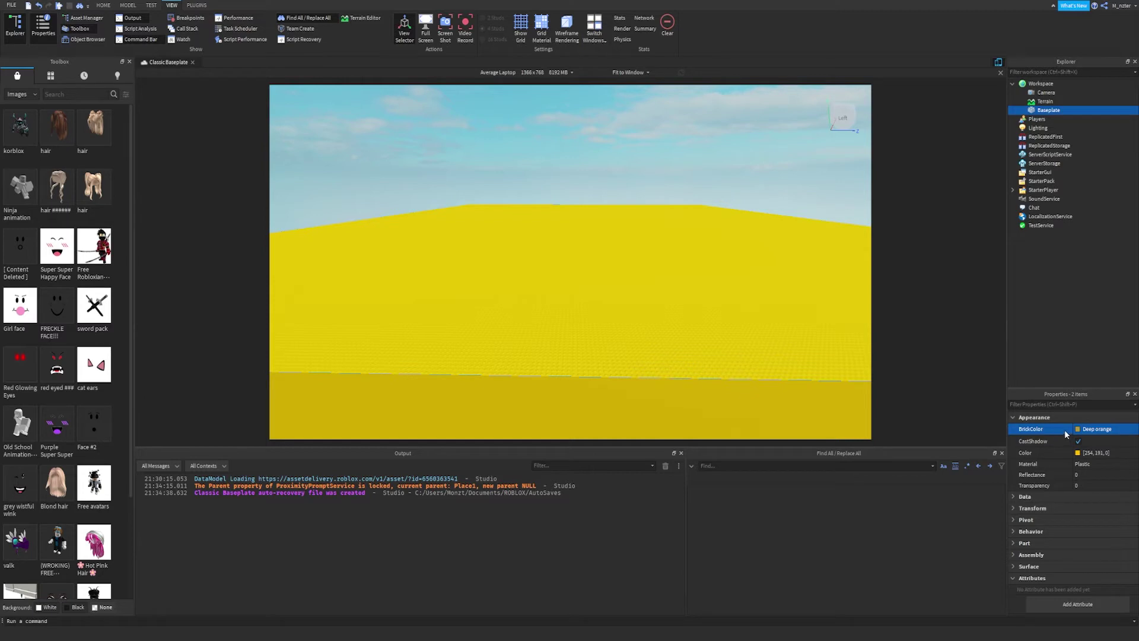
Rename the Baseplate in the Workspace as Ground.
{"action": "left_click", "coordinate": [1047, 110]}
{"action": "left_click", "coordinate": [1047, 111]}
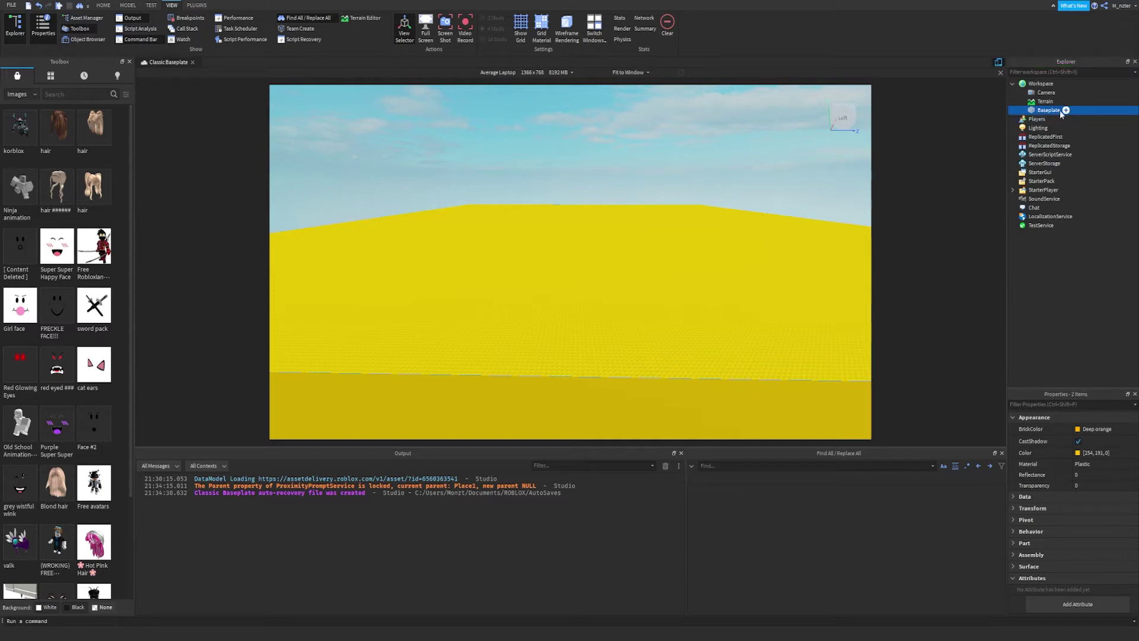
{"action": "key", "text": "F2"}
{"action": "type", "text": "Ground"}
{"action": "key", "text": "Return"}
Set the Ground part's material to Ice.
{"action": "right_click_drag", "start_coordinate": [723, 253], "coordinate": [724, 250]}
{"action": "left_click", "coordinate": [1077, 109]}
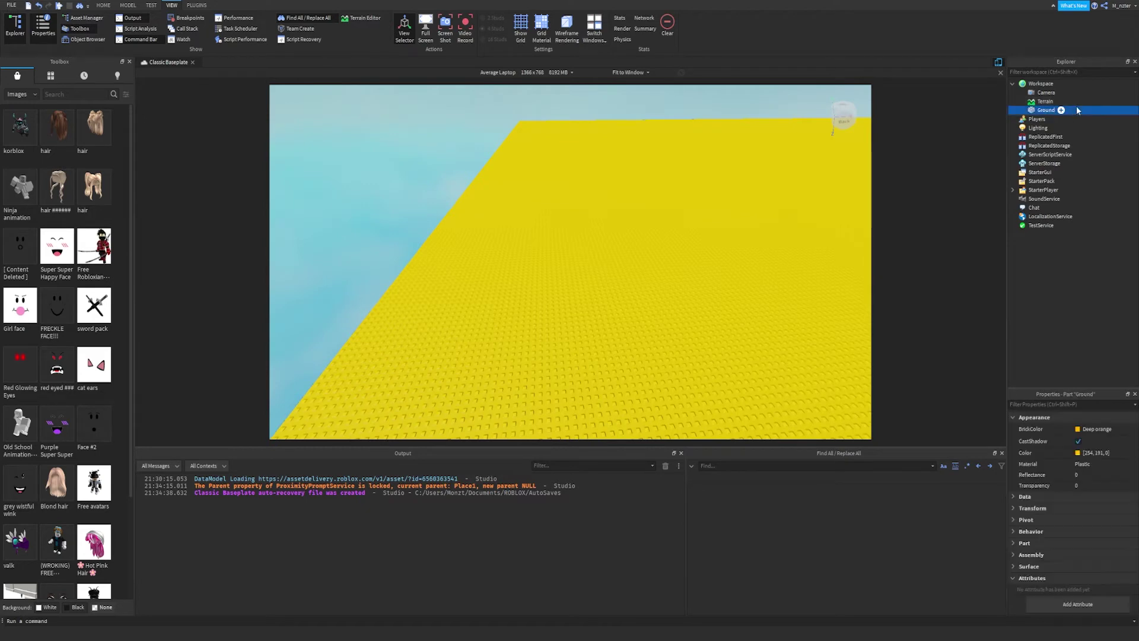
{"action": "left_click", "coordinate": [1099, 464]}
{"action": "left_click", "coordinate": [1094, 468]}
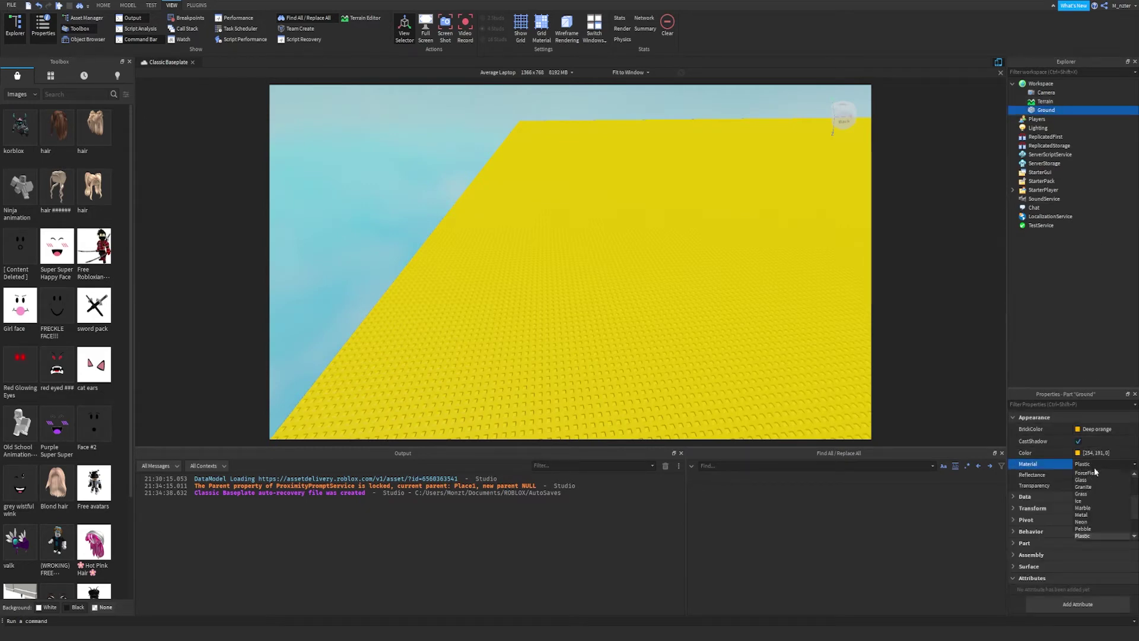
{"action": "left_click", "coordinate": [1104, 498]}
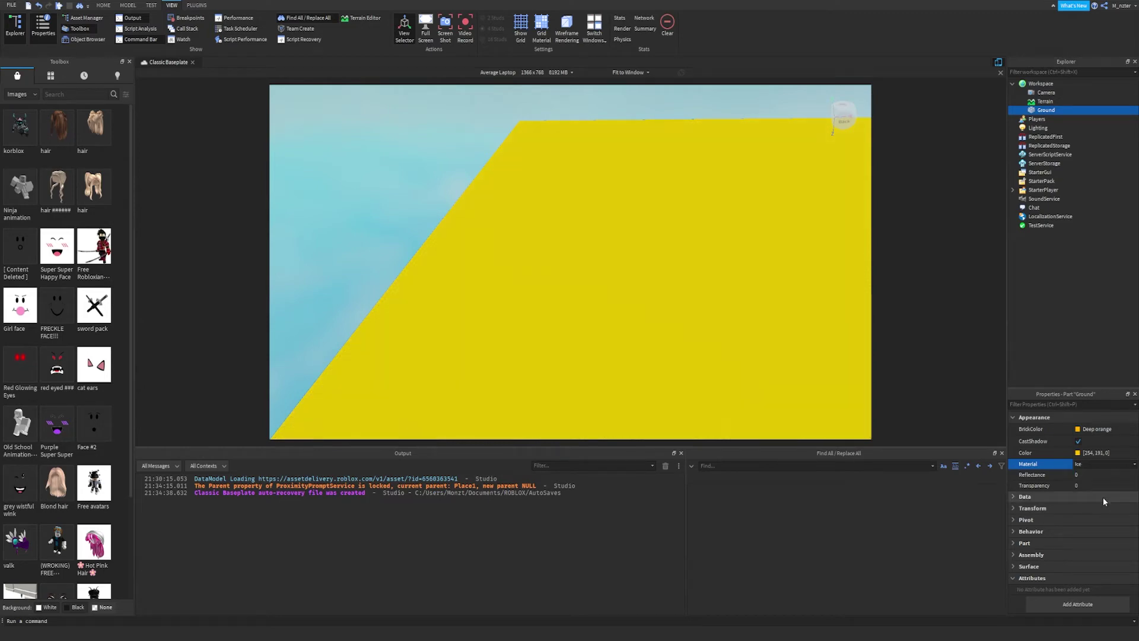
Change the Ground part's material to Fabric.
{"action": "left_click", "coordinate": [1098, 464]}
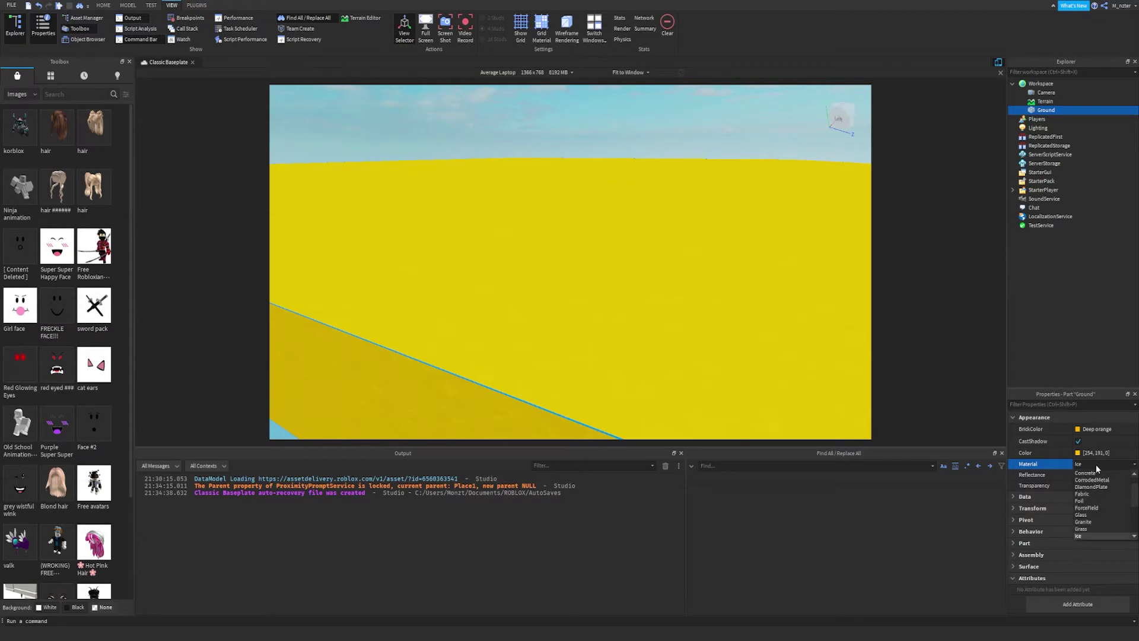
{"action": "left_click", "coordinate": [1096, 486]}
{"action": "key", "text": "Down"}
{"action": "key", "text": "Down"}
{"action": "key", "text": "Down"}
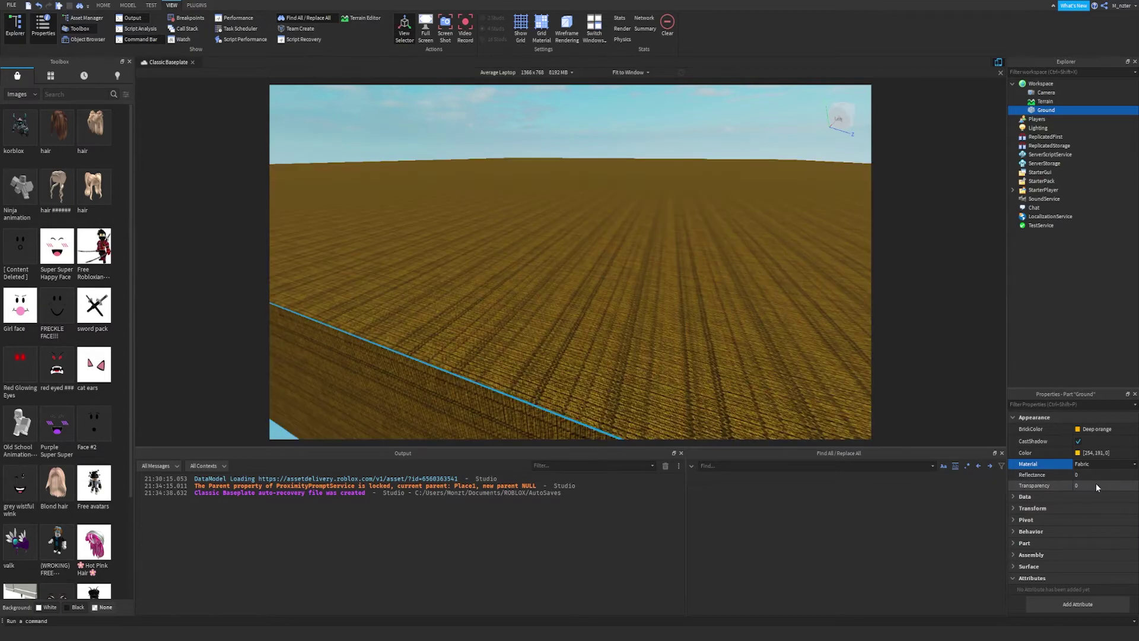
Change the Ground part's material to Marble.
{"action": "key", "text": "Down"}
{"action": "key", "text": "Down"}
{"action": "key", "text": "Down"}
{"action": "key", "text": "Down"}
{"action": "key", "text": "Down"}
{"action": "key", "text": "Down"}
{"action": "key", "text": "Down"}
{"action": "key", "text": "Down"}
{"action": "key", "text": "Down"}
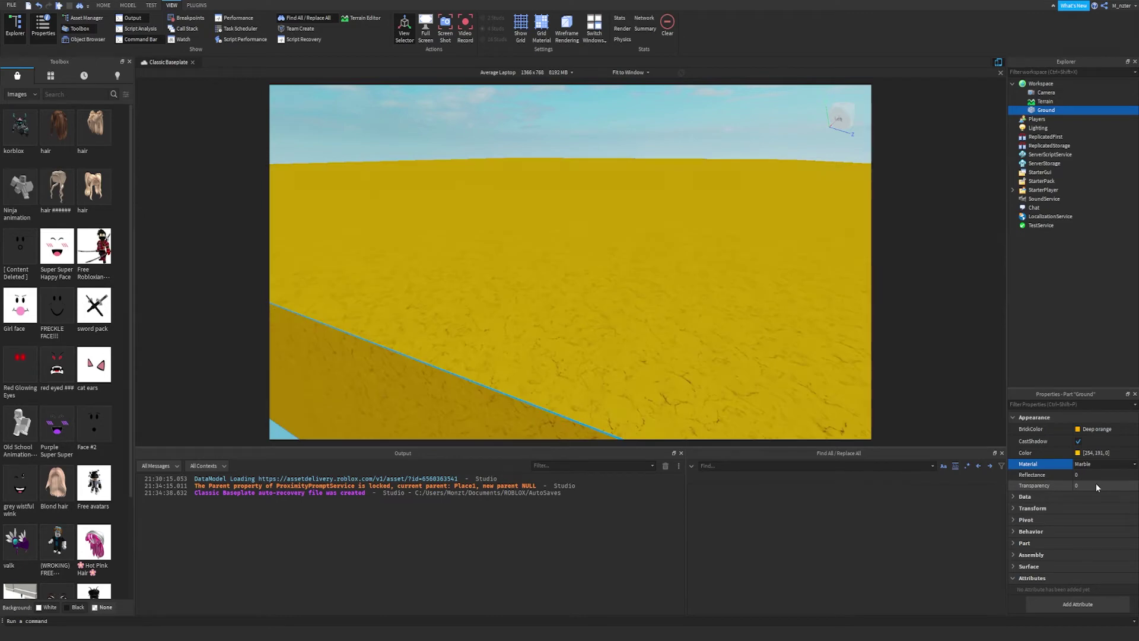
Try the Pebble and Sand materials on the Ground part.
{"action": "key", "text": "Down"}
{"action": "key", "text": "Down"}
{"action": "key", "text": "Down"}
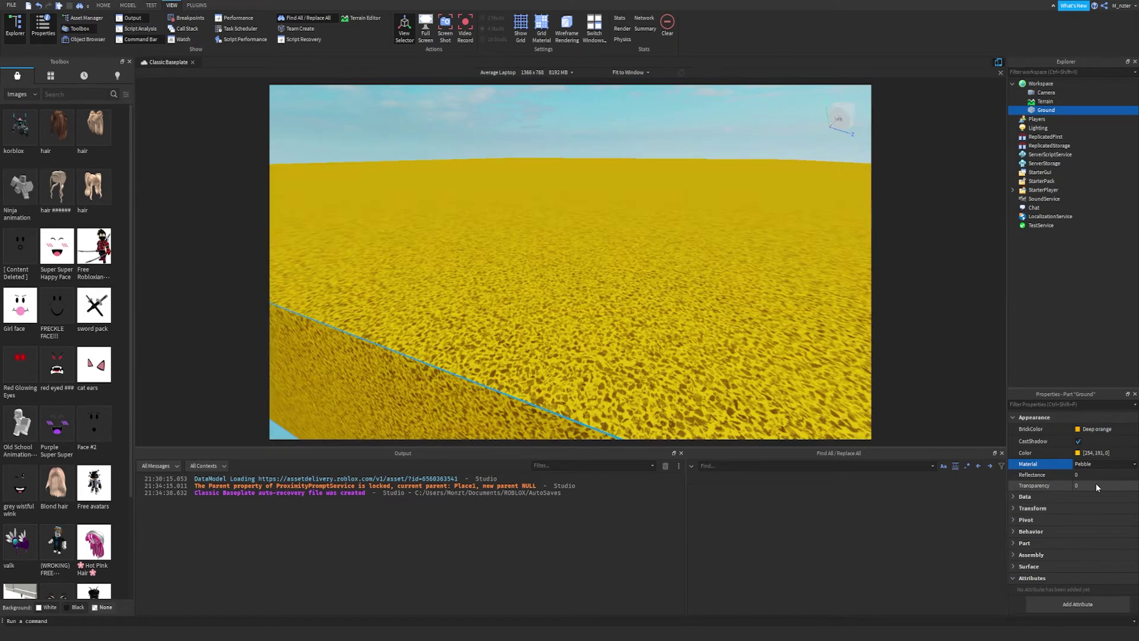
{"action": "key", "text": "Down"}
{"action": "key", "text": "Down"}
{"action": "key", "text": "Down"}
{"action": "key", "text": "Down"}
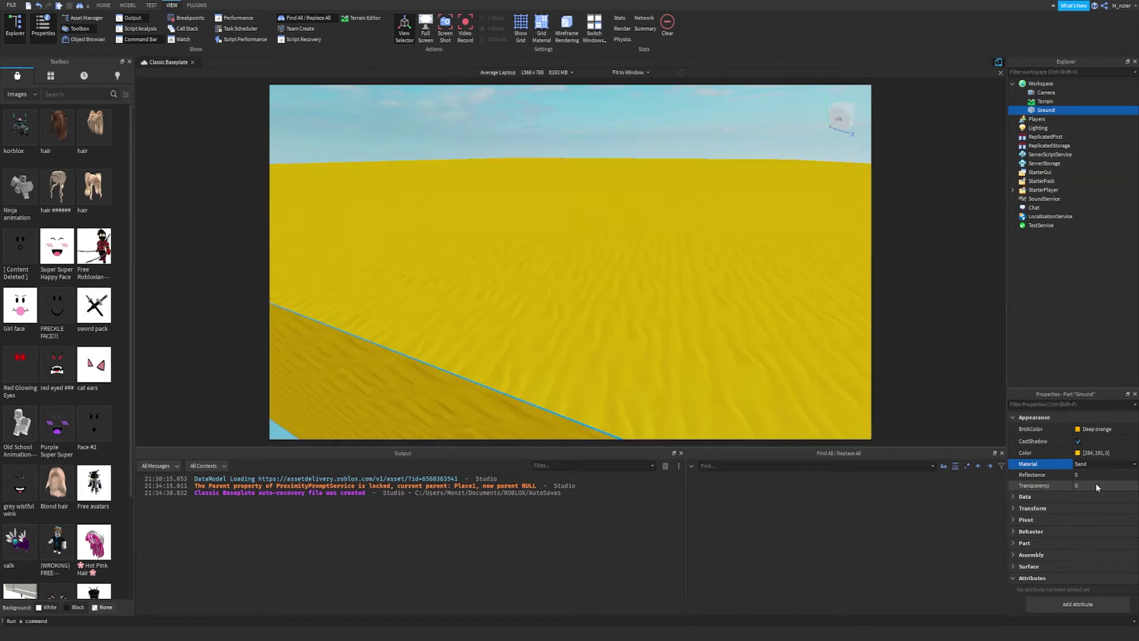
Try the Plastic, Wood and WoodPlanks materials on the Ground part.
{"action": "key", "text": "Up"}
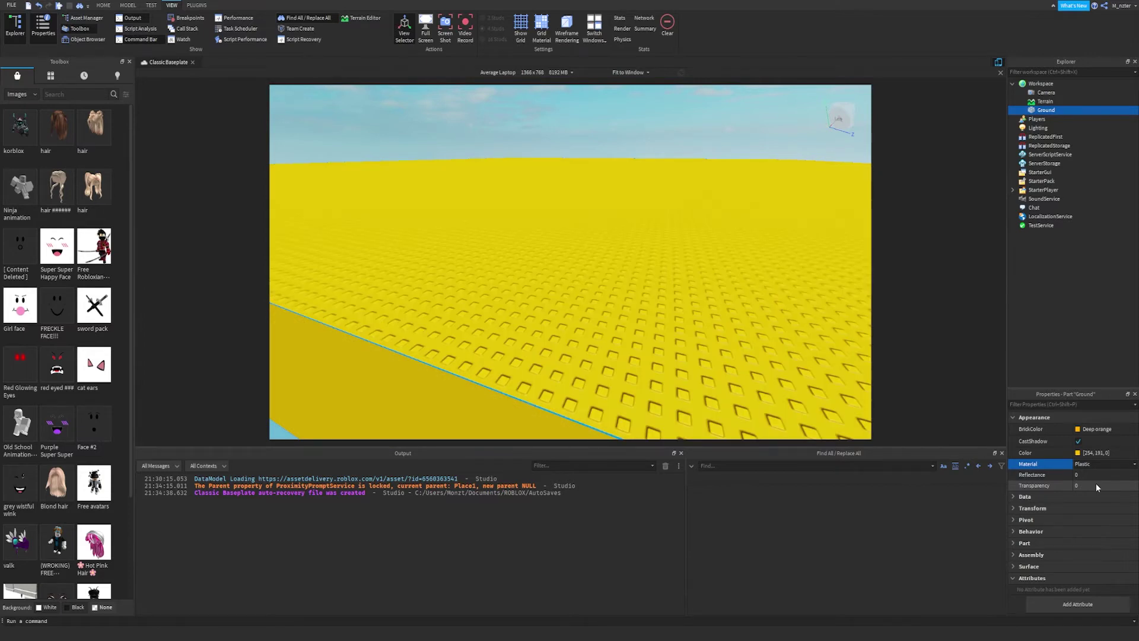
{"action": "key", "text": "Down"}
{"action": "key", "text": "Down"}
{"action": "key", "text": "Down"}
{"action": "key", "text": "Down"}
{"action": "key", "text": "Down"}
{"action": "key", "text": "Down"}
{"action": "key", "text": "Down"}
{"action": "key", "text": "Down"}
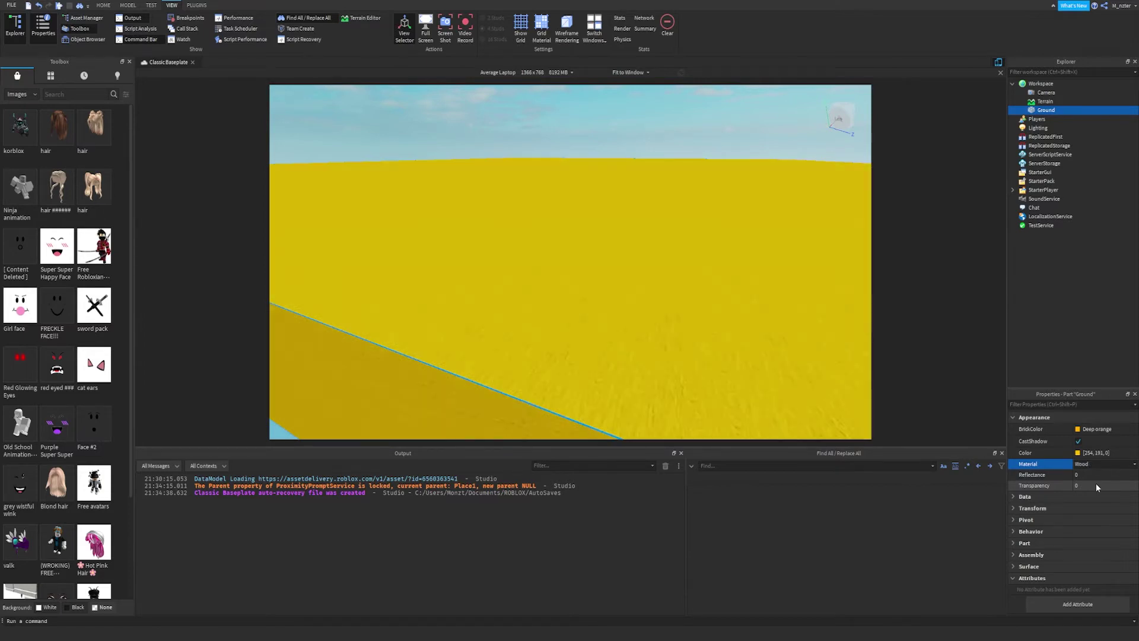
{"action": "key", "text": "Down"}
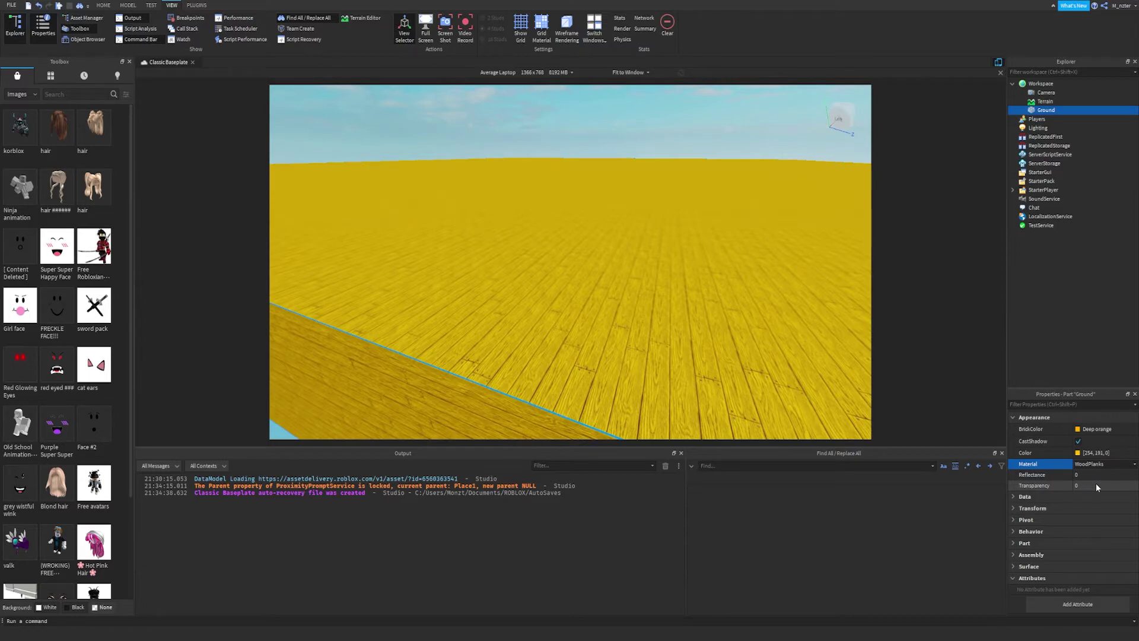
Set the Ground part's material to Concrete after trying Glass.
{"action": "key", "text": "Down"}
{"action": "key", "text": "Down"}
{"action": "key", "text": "Down"}
{"action": "key", "text": "Down"}
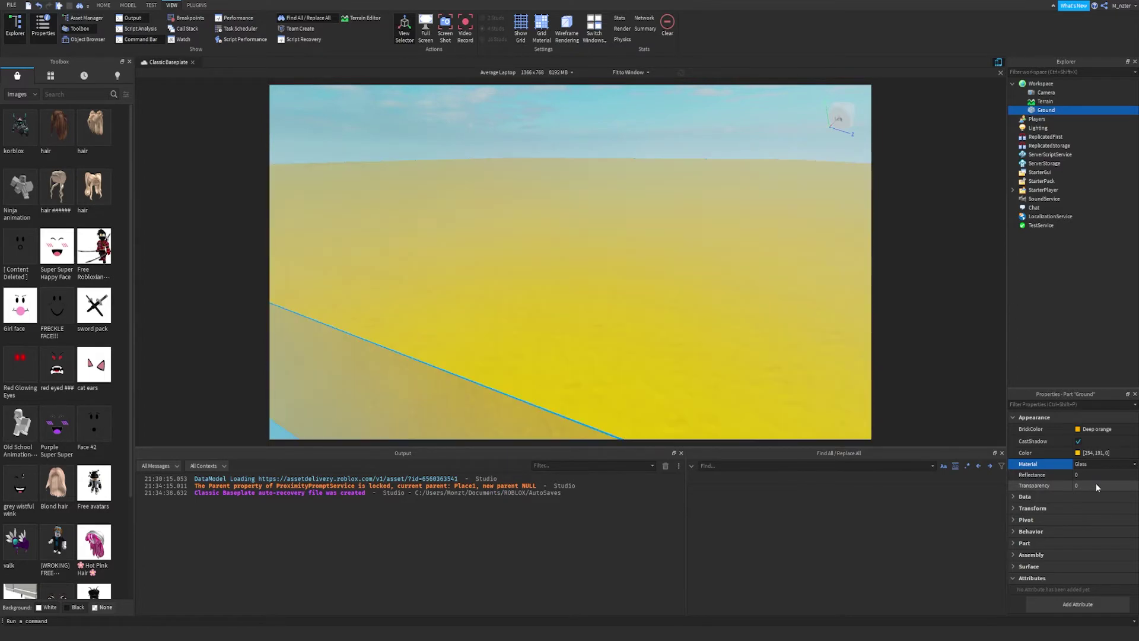
{"action": "key", "text": "Up"}
{"action": "key", "text": "Up"}
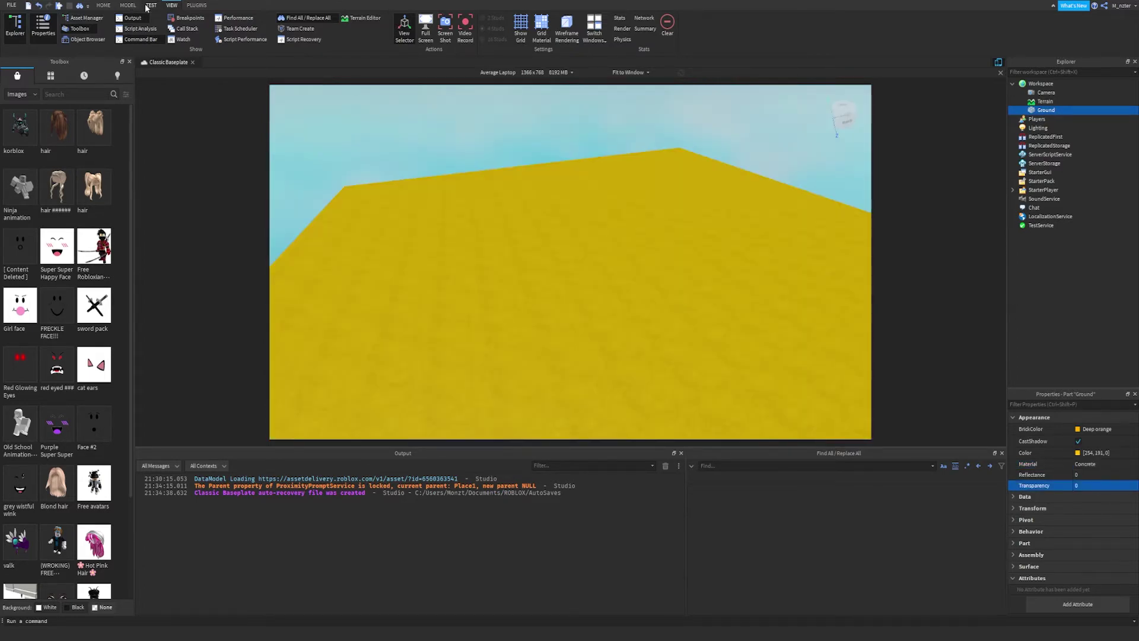
Start a play test and walk the character around on the Ground to check its appearance in the game.
{"action": "left_click", "coordinate": [151, 5]}
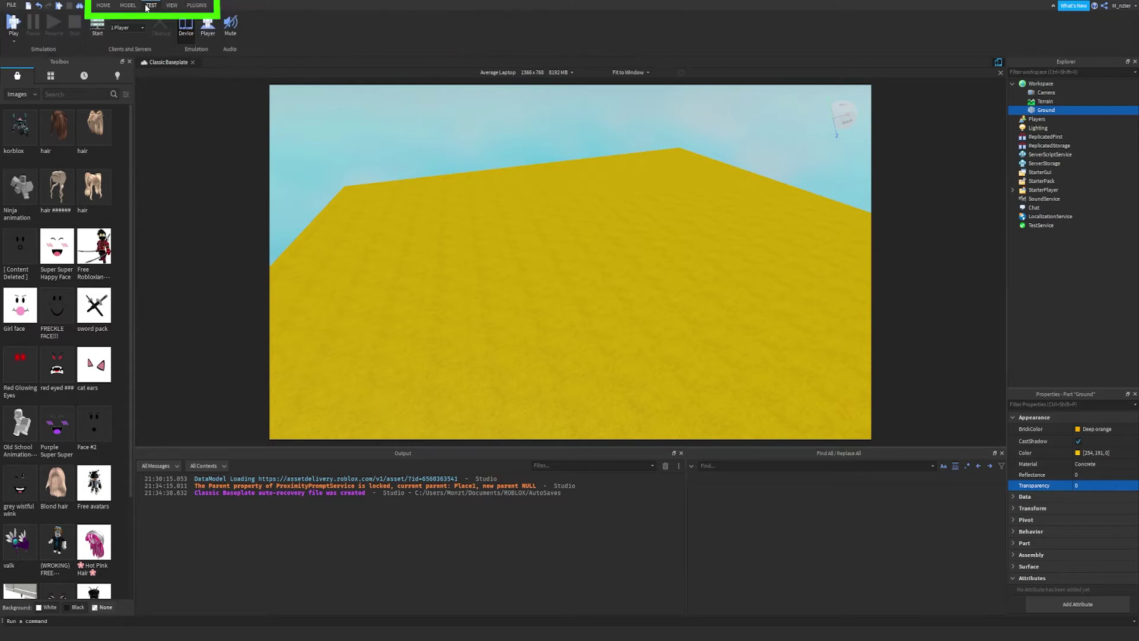
{"action": "left_click", "coordinate": [16, 36]}
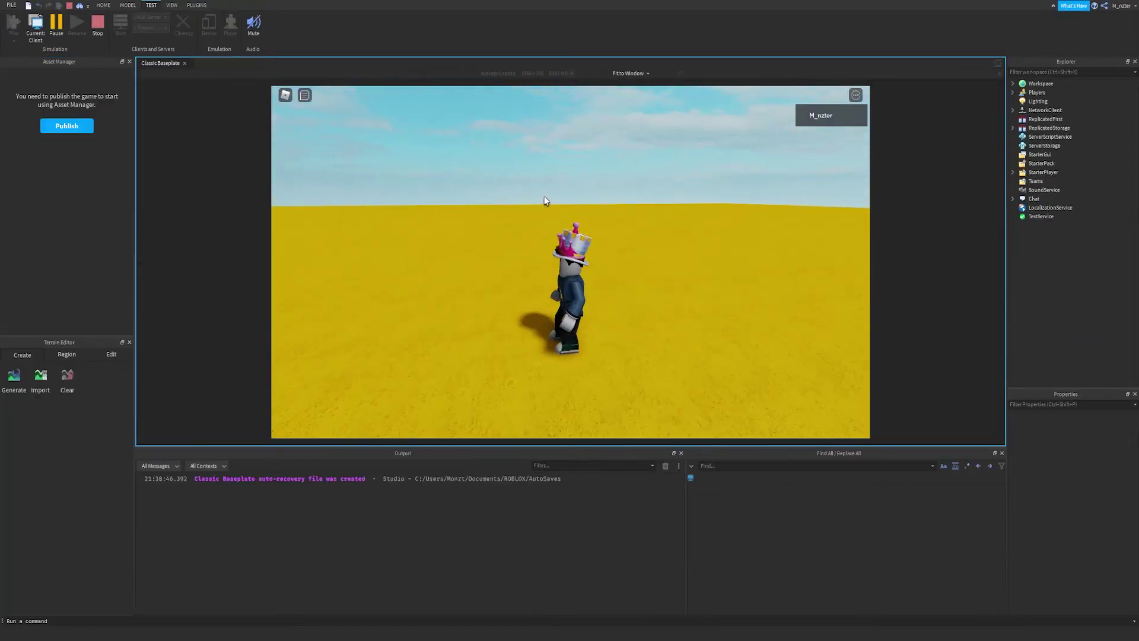
{"action": "key", "text": "w"}
{"action": "right_click_drag", "start_coordinate": [545, 200], "coordinate": [544, 196]}
{"action": "scroll", "coordinate": [544, 197], "scroll_direction": "down", "scroll_amount": 4}
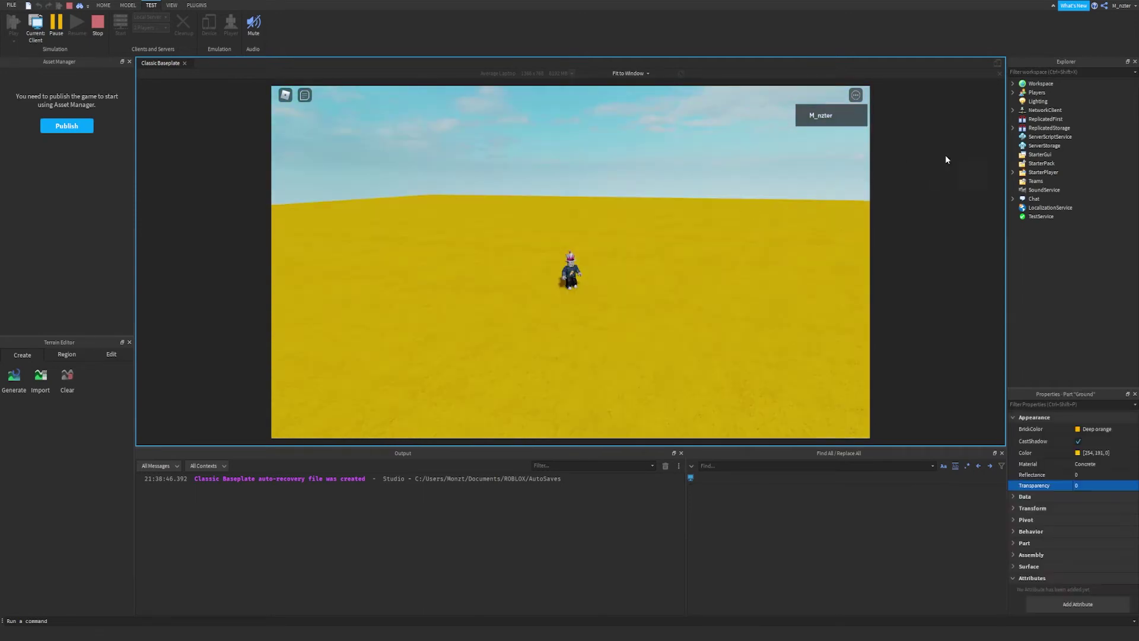
{"action": "right_click_drag", "start_coordinate": [857, 157], "coordinate": [855, 152]}
{"action": "key", "text": "w"}
{"action": "key", "text": "w"}
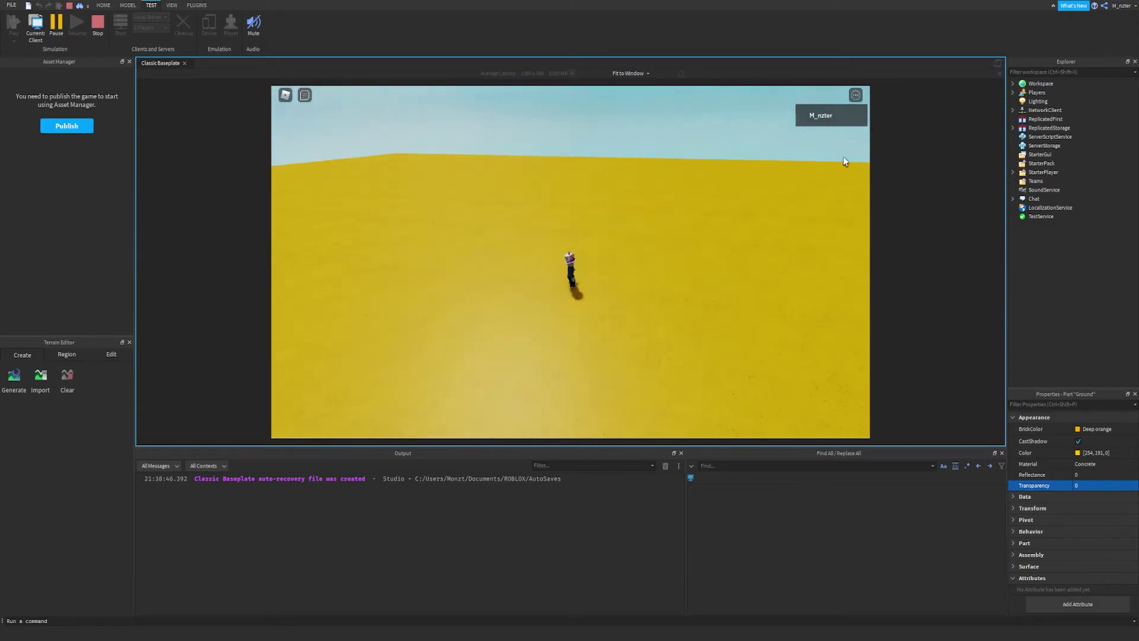
Set the Ground part's Transparency to 1 during the play test and walk the character across it.
{"action": "left_click", "coordinate": [1012, 84]}
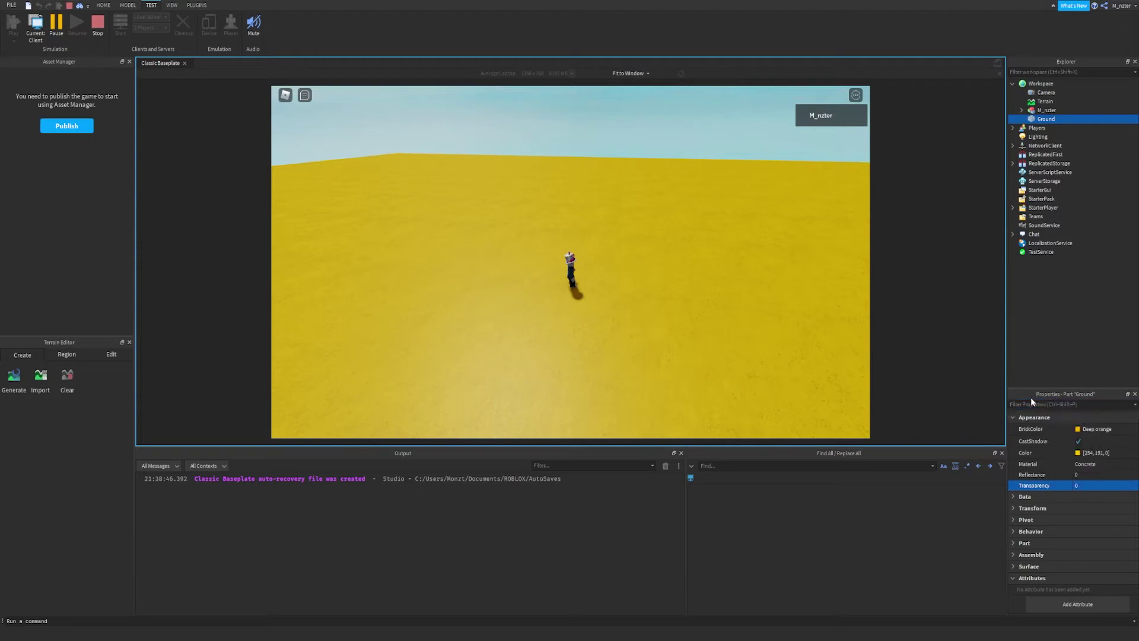
{"action": "left_click", "coordinate": [1090, 486]}
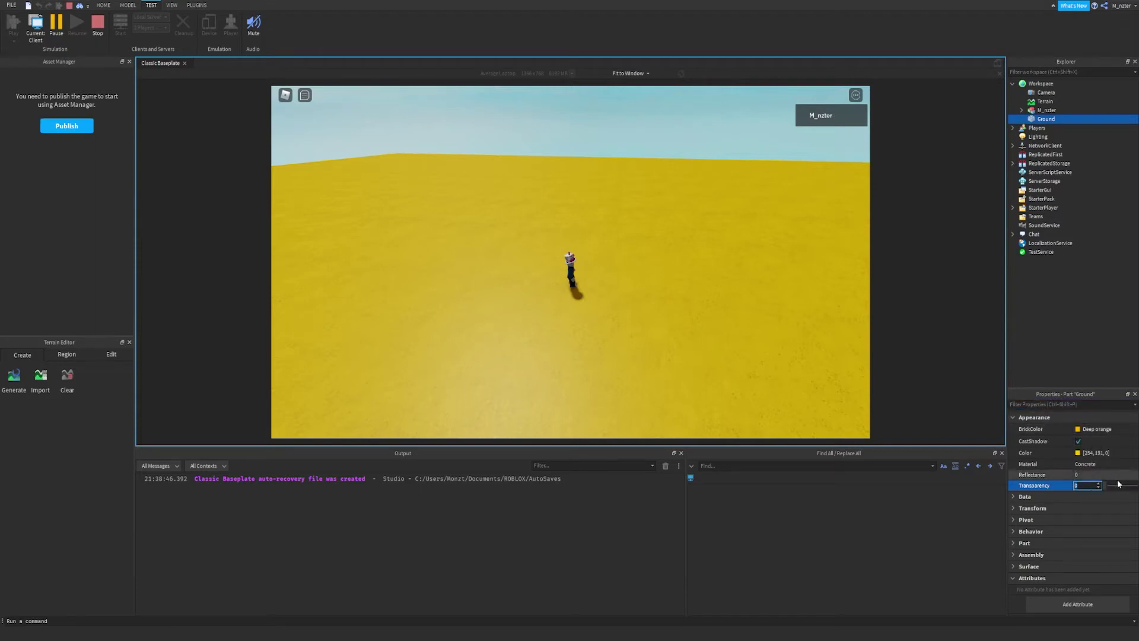
{"action": "left_click_drag", "start_coordinate": [1107, 486], "coordinate": [1138, 488]}
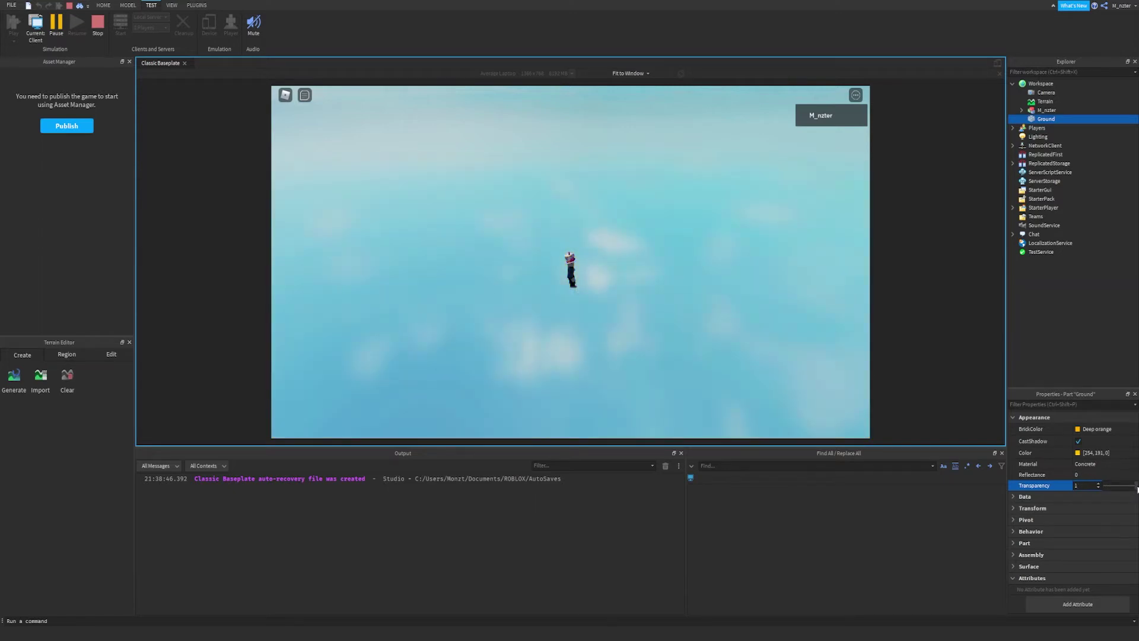
{"action": "right_click_drag", "start_coordinate": [713, 322], "coordinate": [693, 290]}
{"action": "key", "text": "w"}
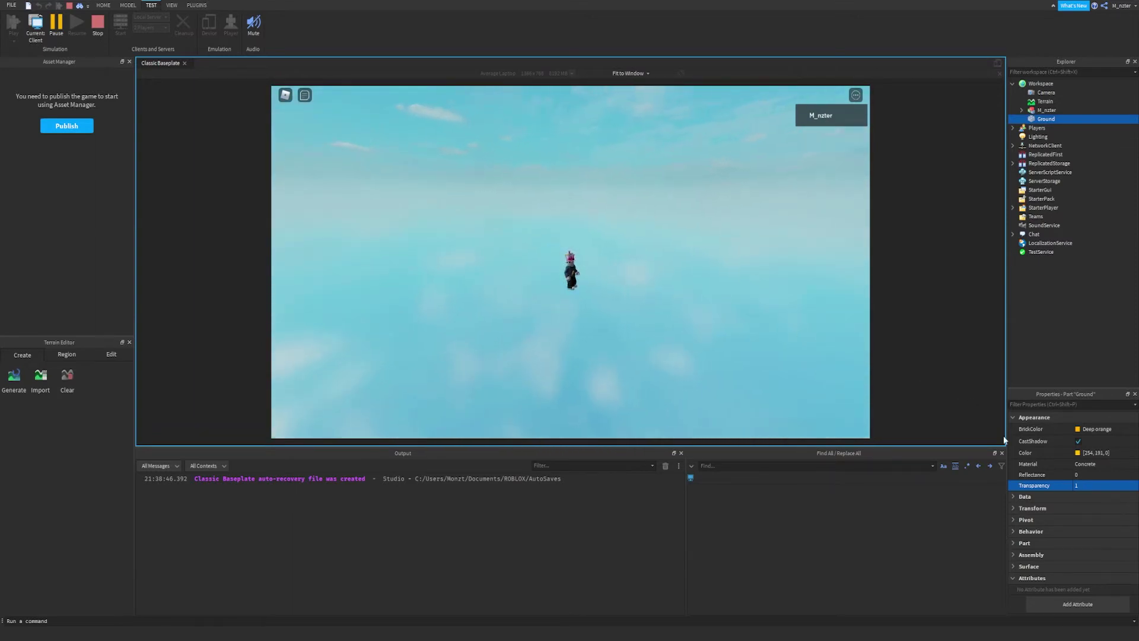
{"action": "left_click", "coordinate": [1089, 486]}
{"action": "mouse_move", "coordinate": [1133, 485]}
{"action": "left_mouse_down"}
{"action": "mouse_move", "coordinate": [1104, 489]}
{"action": "mouse_move", "coordinate": [1135, 486]}
{"action": "left_mouse_up"}
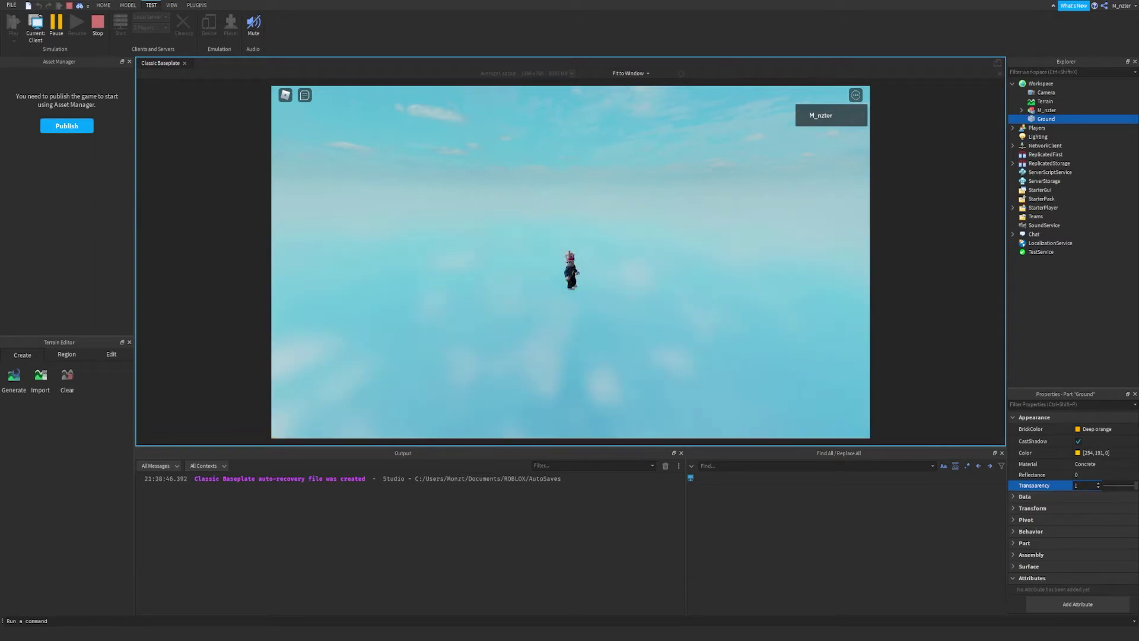
Expand the Ground part's Transform properties, set its Transparency to 0 and stop the play test.
{"action": "left_click", "coordinate": [1013, 508]}
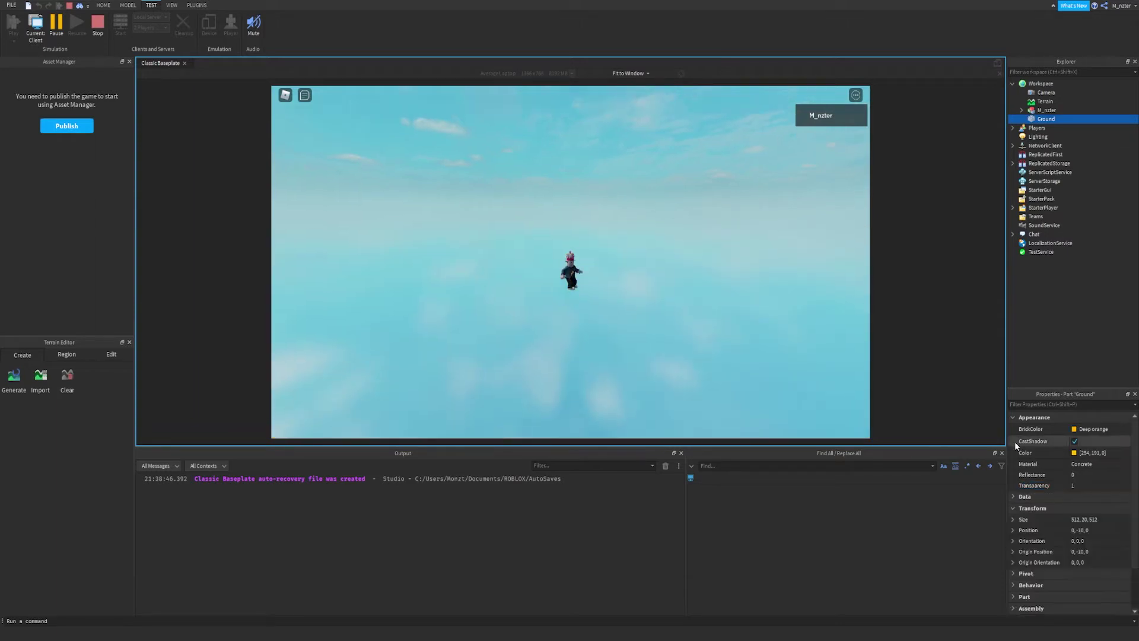
{"action": "left_click", "coordinate": [1098, 485]}
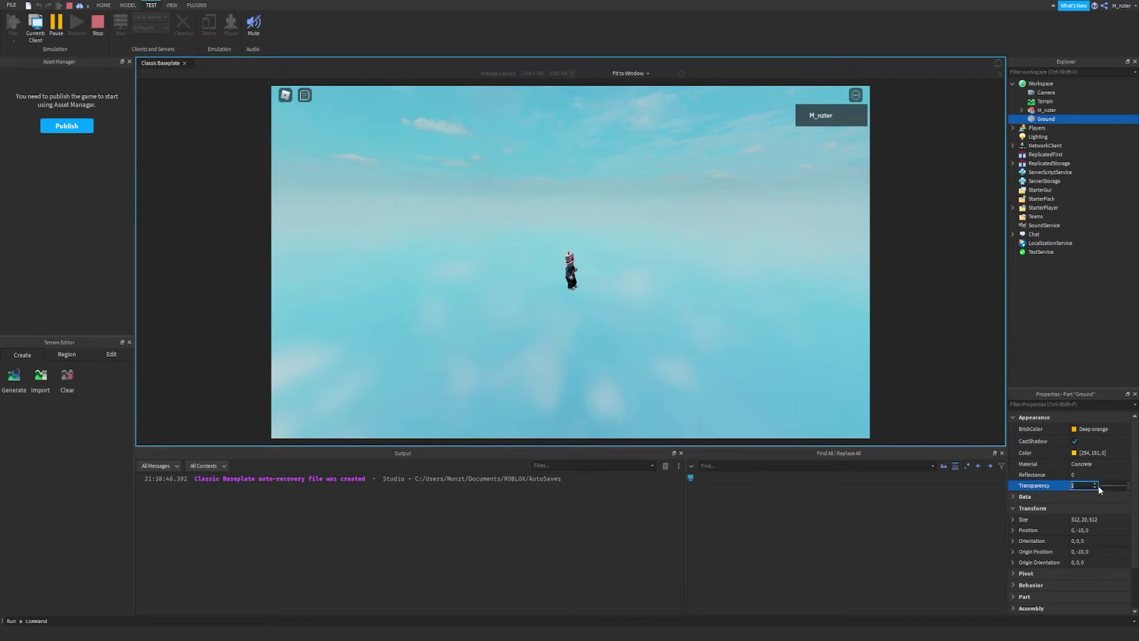
{"action": "type", "text": "0"}
{"action": "key", "text": "Return"}
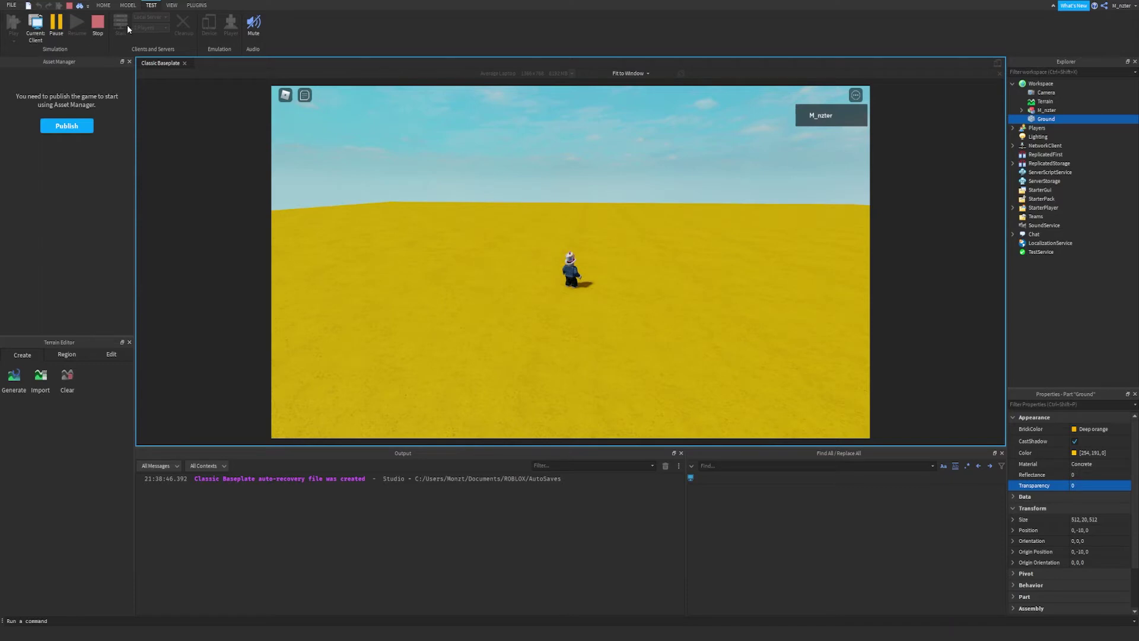
{"action": "left_click", "coordinate": [97, 32]}
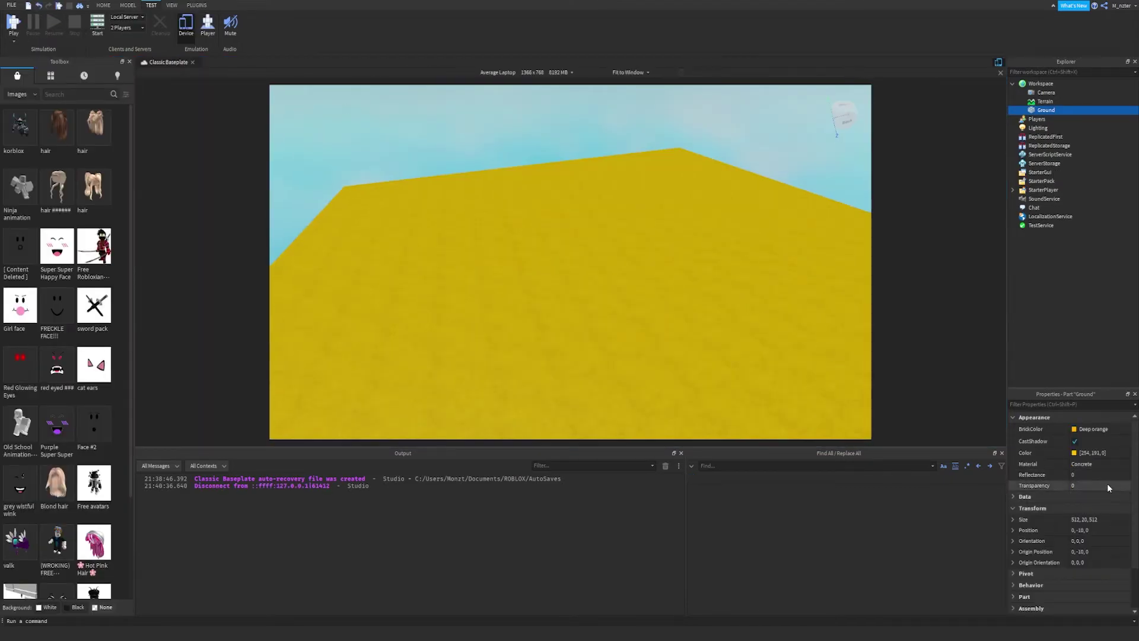
Set the Ground part's Size to 512, 20, 700.
{"action": "right_click_drag", "start_coordinate": [639, 279], "coordinate": [639, 282]}
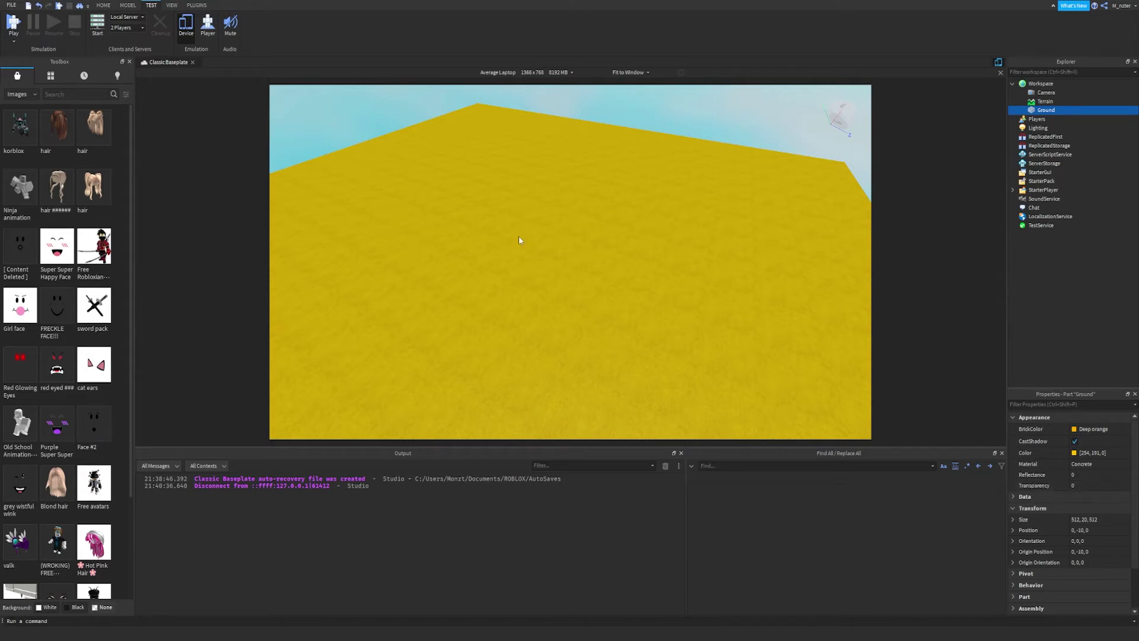
{"action": "right_click_drag", "start_coordinate": [780, 383], "coordinate": [760, 382]}
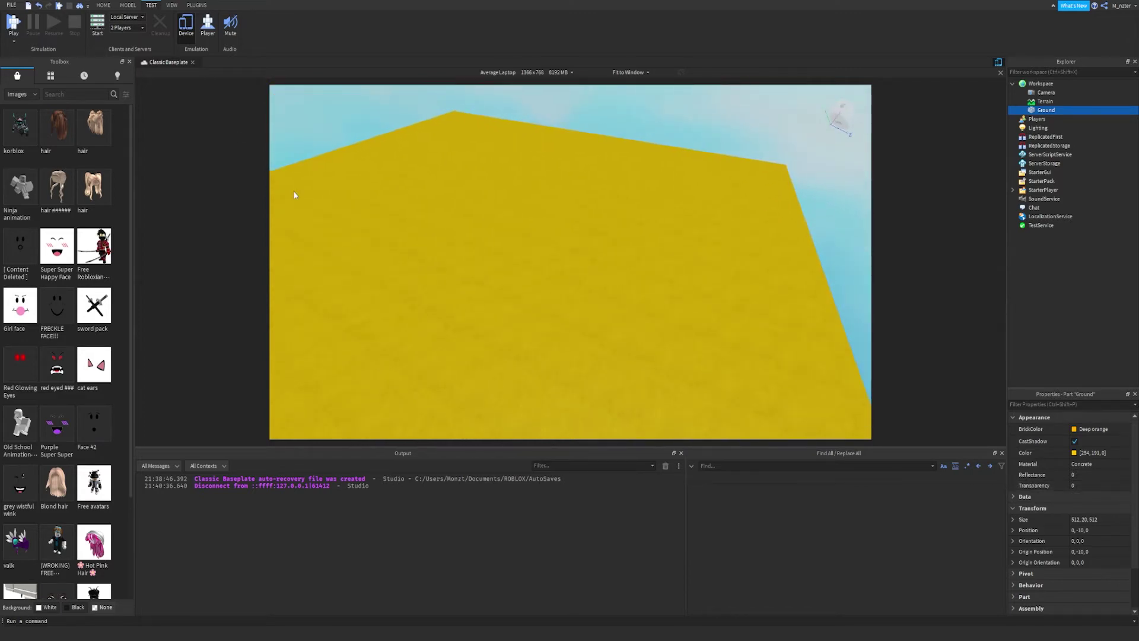
{"action": "right_click_drag", "start_coordinate": [565, 233], "coordinate": [564, 235]}
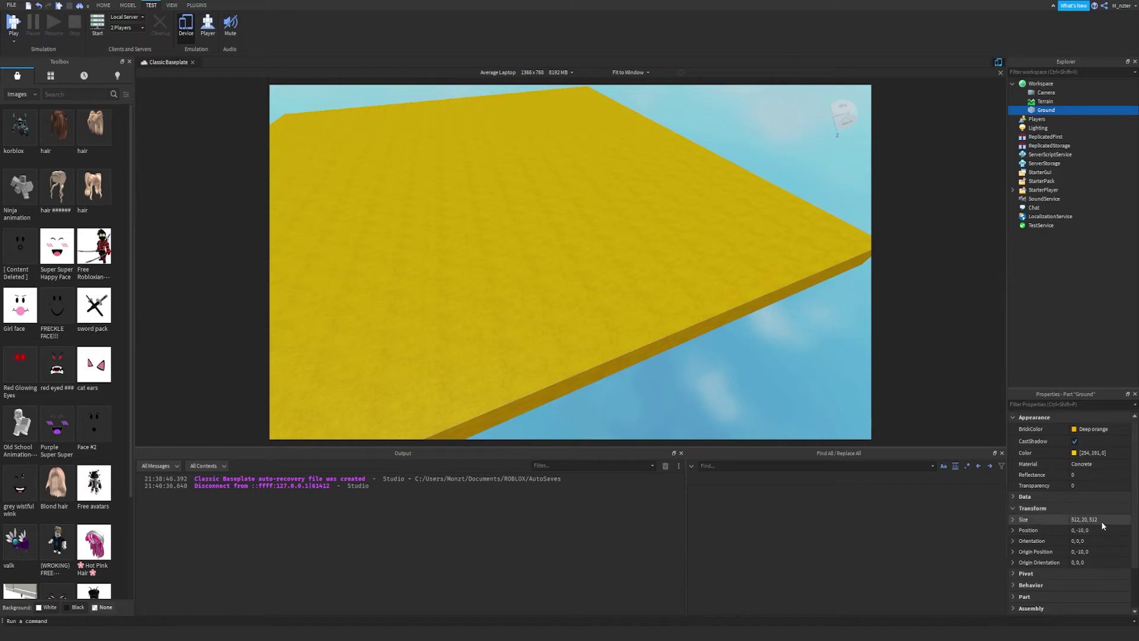
{"action": "left_click", "coordinate": [1101, 521]}
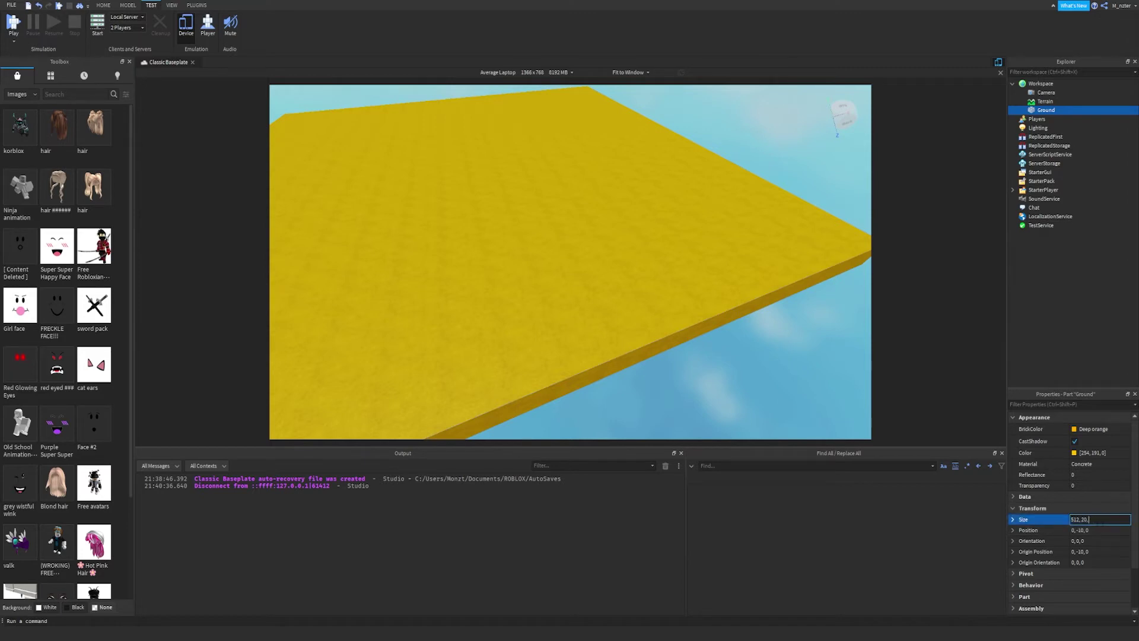
{"action": "key", "text": "Return"}
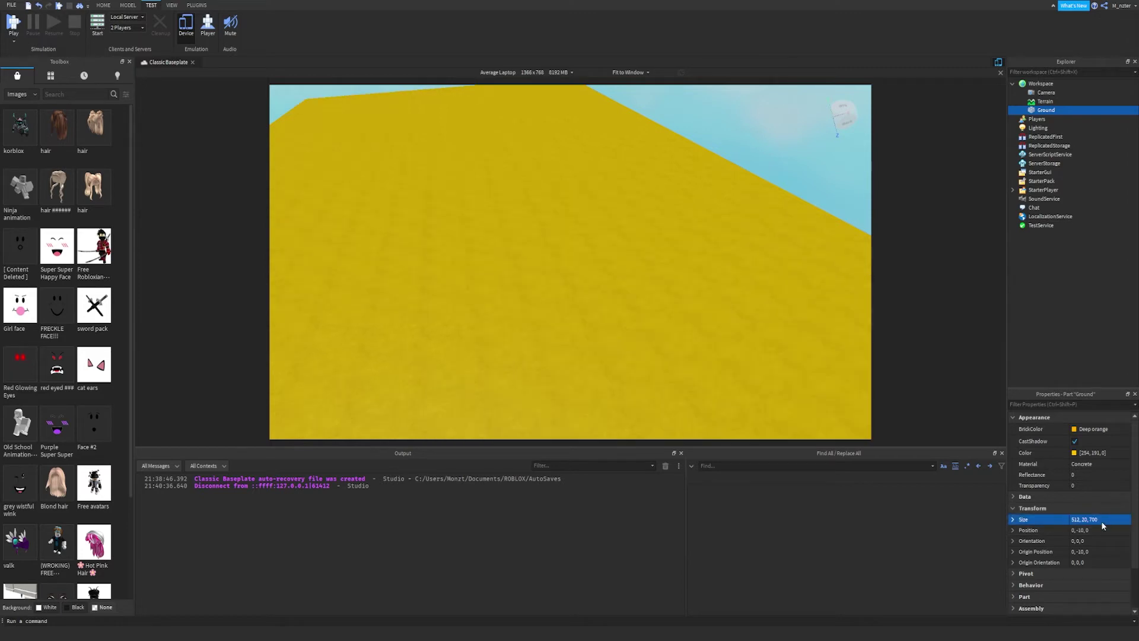
{"action": "right_click_drag", "start_coordinate": [588, 323], "coordinate": [589, 323]}
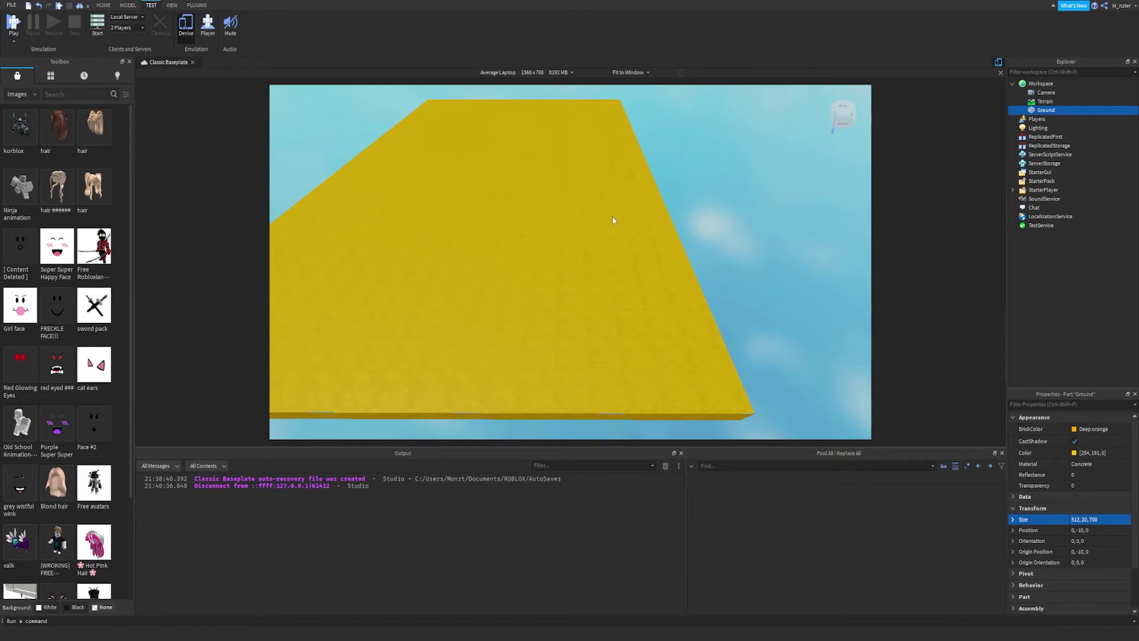
{"action": "right_click_drag", "start_coordinate": [612, 216], "coordinate": [612, 216]}
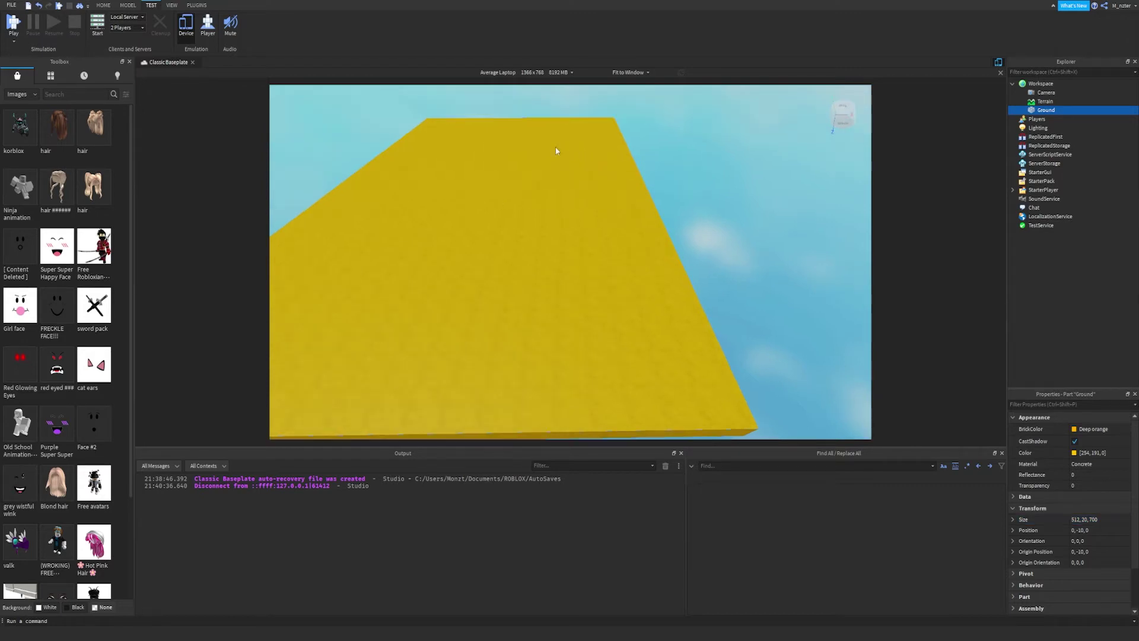
Use the Move tool to shift the Ground part sideways along X and raise it to a height of about 116 studs.
{"action": "left_click", "coordinate": [122, 6]}
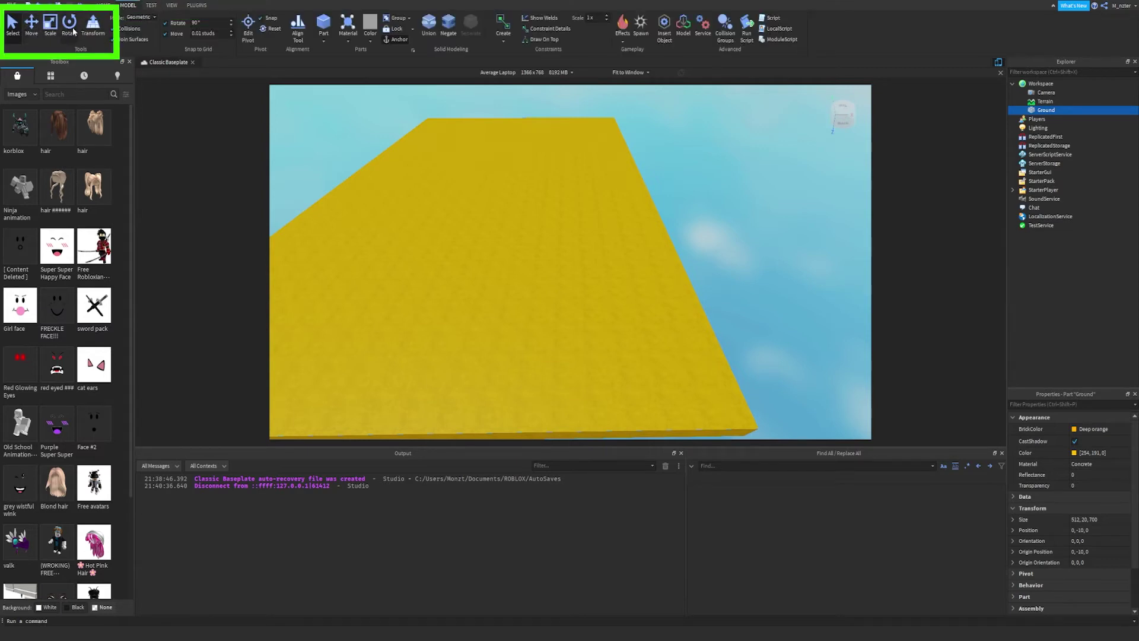
{"action": "left_click", "coordinate": [31, 26]}
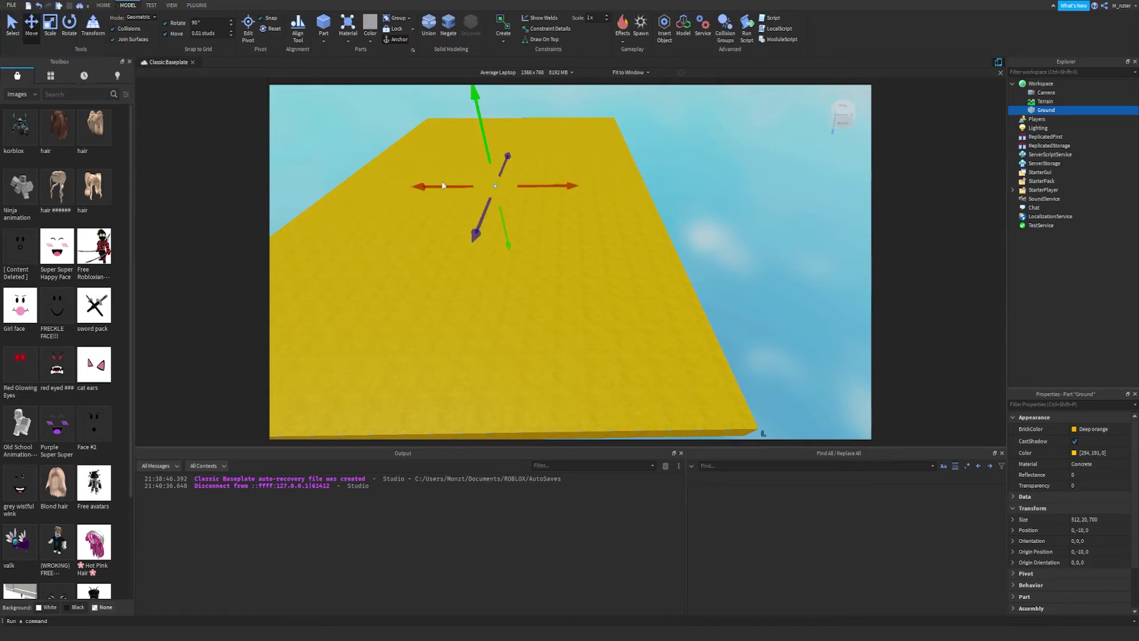
{"action": "right_click_drag", "start_coordinate": [501, 195], "coordinate": [500, 195]}
{"action": "left_click_drag", "start_coordinate": [552, 223], "coordinate": [643, 182]}
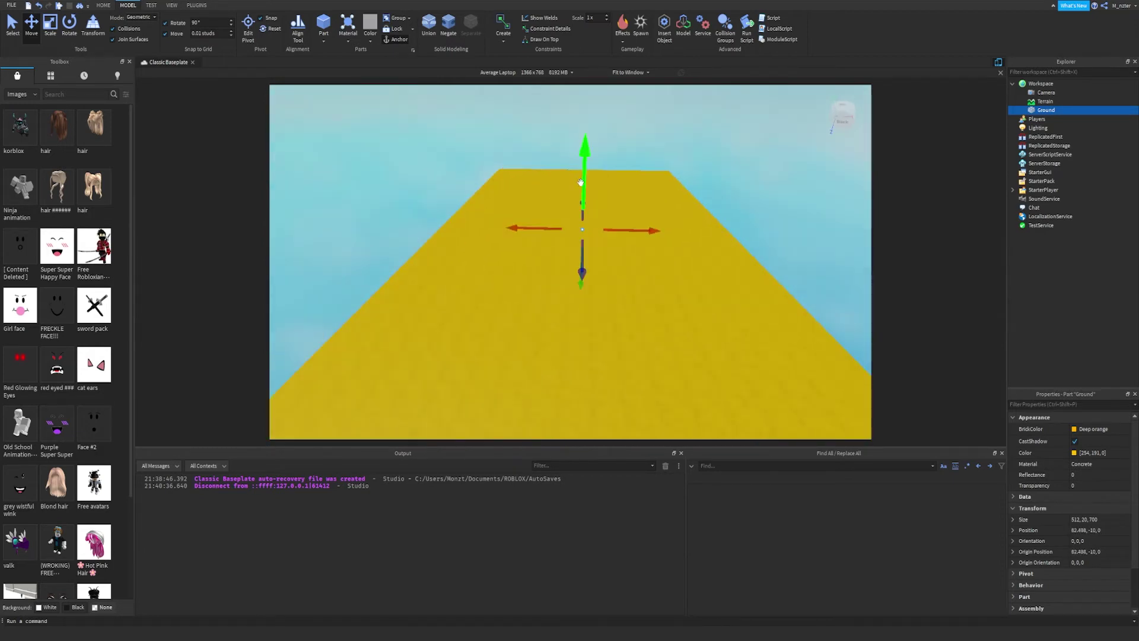
{"action": "left_click_drag", "start_coordinate": [582, 180], "coordinate": [627, 147]}
{"action": "right_click_drag", "start_coordinate": [628, 148], "coordinate": [626, 148]}
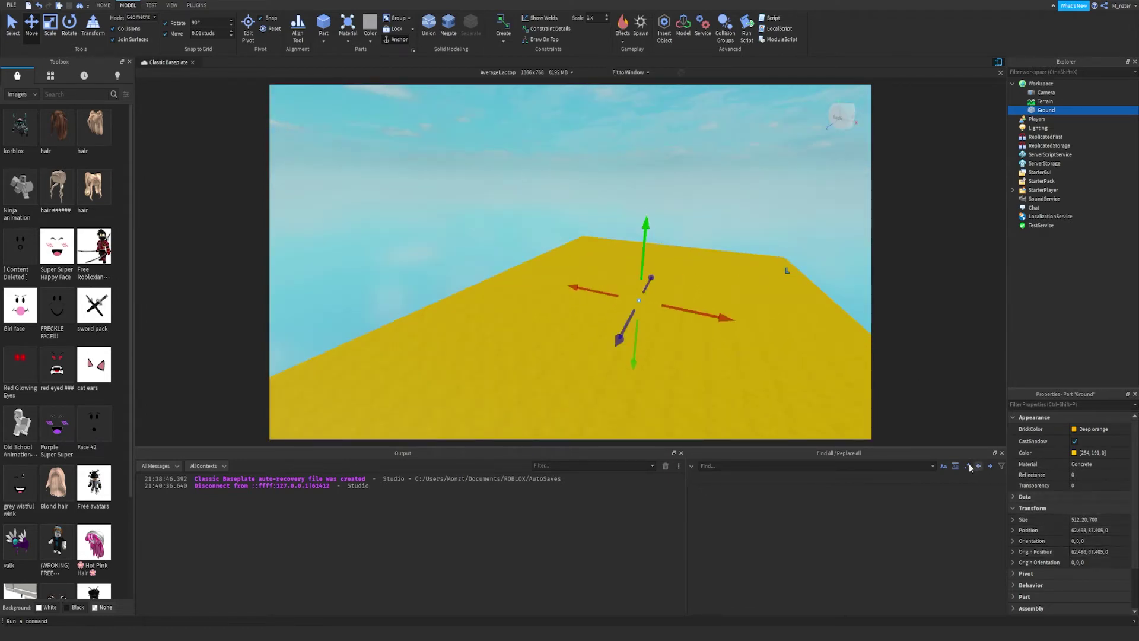
{"action": "left_click_drag", "start_coordinate": [649, 255], "coordinate": [700, 201]}
{"action": "left_click_drag", "start_coordinate": [705, 253], "coordinate": [695, 278]}
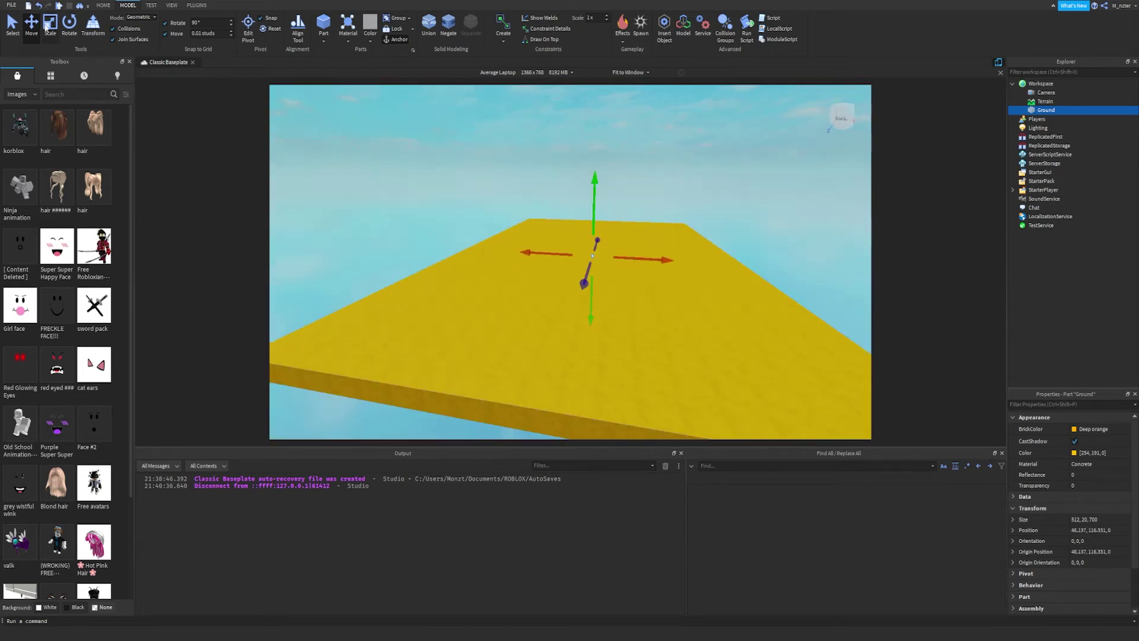
Use the Scale tool to shrink the Ground part's width to about 180 studs and its length to about 328 studs.
{"action": "left_click", "coordinate": [48, 26]}
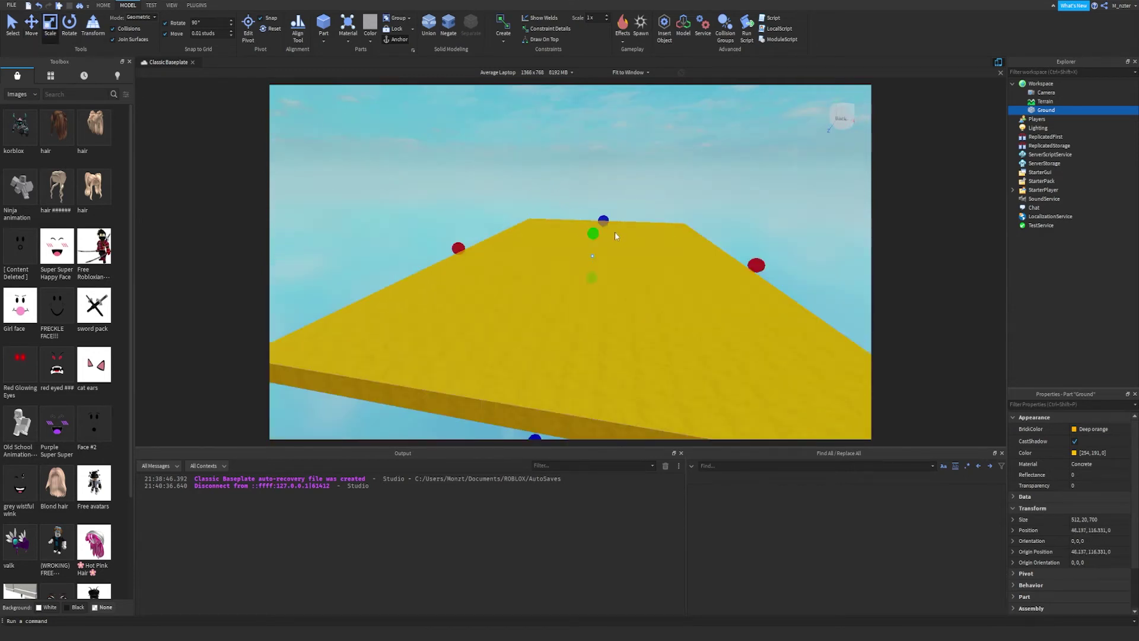
{"action": "right_click_drag", "start_coordinate": [614, 232], "coordinate": [621, 232]}
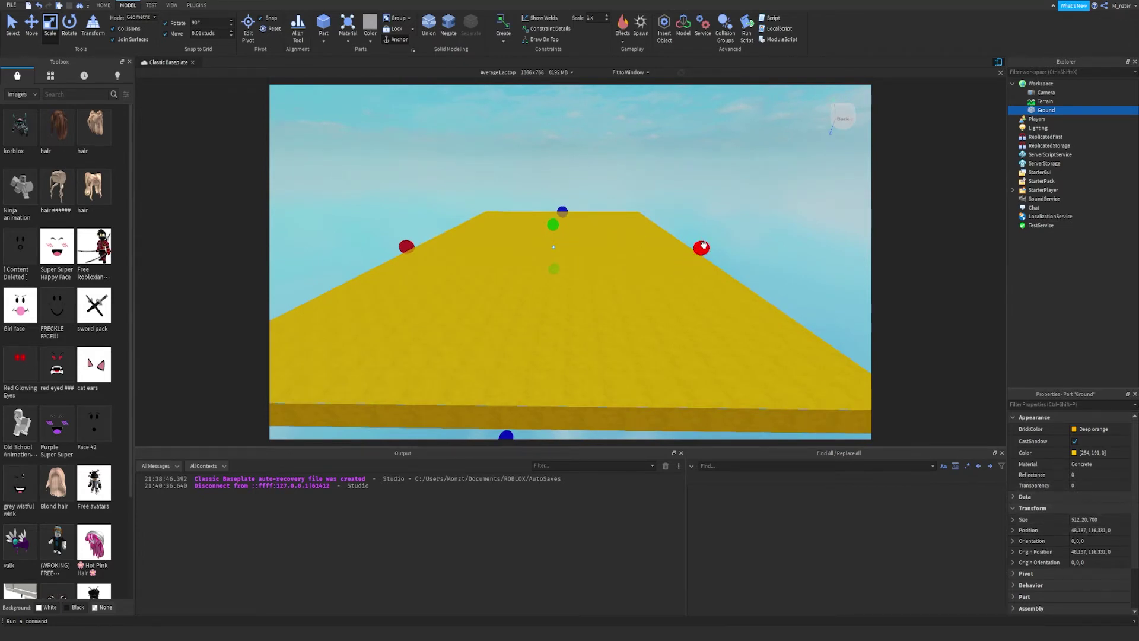
{"action": "left_click_drag", "start_coordinate": [703, 246], "coordinate": [532, 276]}
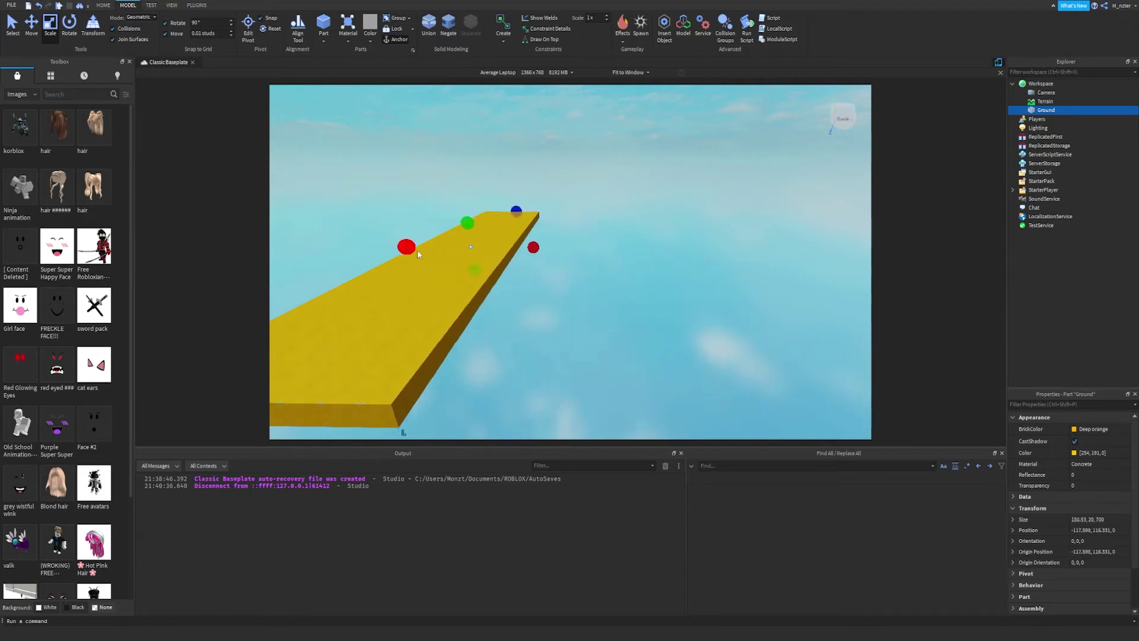
{"action": "key", "text": "f"}
{"action": "right_click_drag", "start_coordinate": [417, 251], "coordinate": [461, 254]}
{"action": "right_click_drag", "start_coordinate": [646, 280], "coordinate": [646, 280]}
{"action": "left_click_drag", "start_coordinate": [462, 331], "coordinate": [713, 236]}
{"action": "right_click_drag", "start_coordinate": [788, 213], "coordinate": [788, 195]}
{"action": "scroll", "coordinate": [738, 211], "scroll_direction": "down", "scroll_amount": 5}
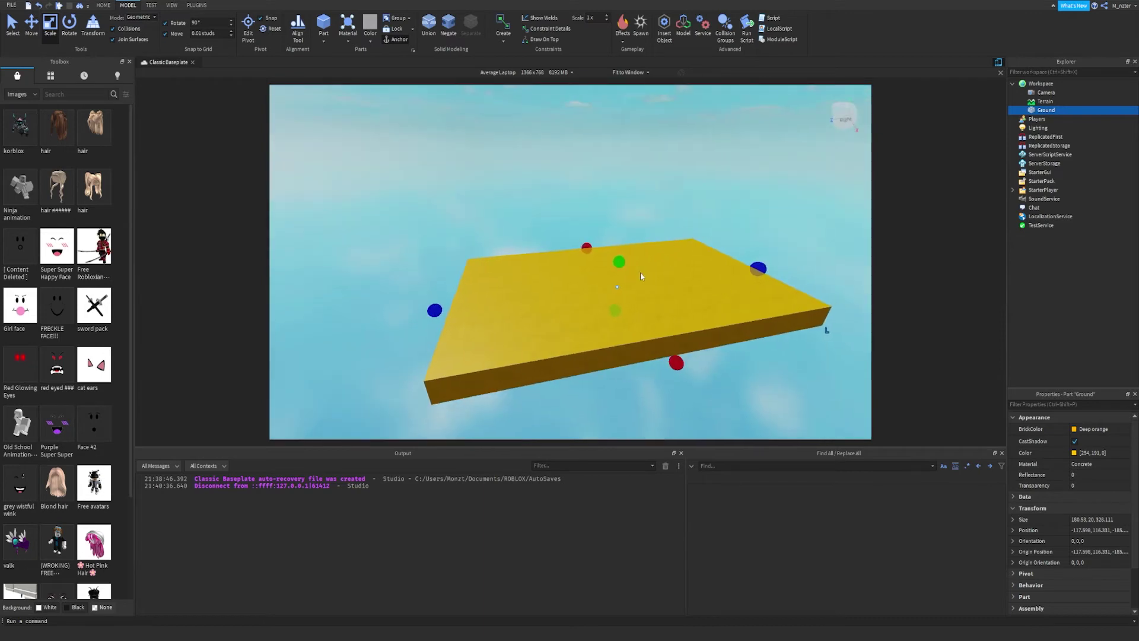
Stretch the Ground part's height to about 107 studs with the Scale tool, and flatten it to 0.001 studs.
{"action": "left_click_drag", "start_coordinate": [617, 264], "coordinate": [675, 148]}
{"action": "right_click_drag", "start_coordinate": [675, 146], "coordinate": [672, 163]}
{"action": "key", "text": "e"}
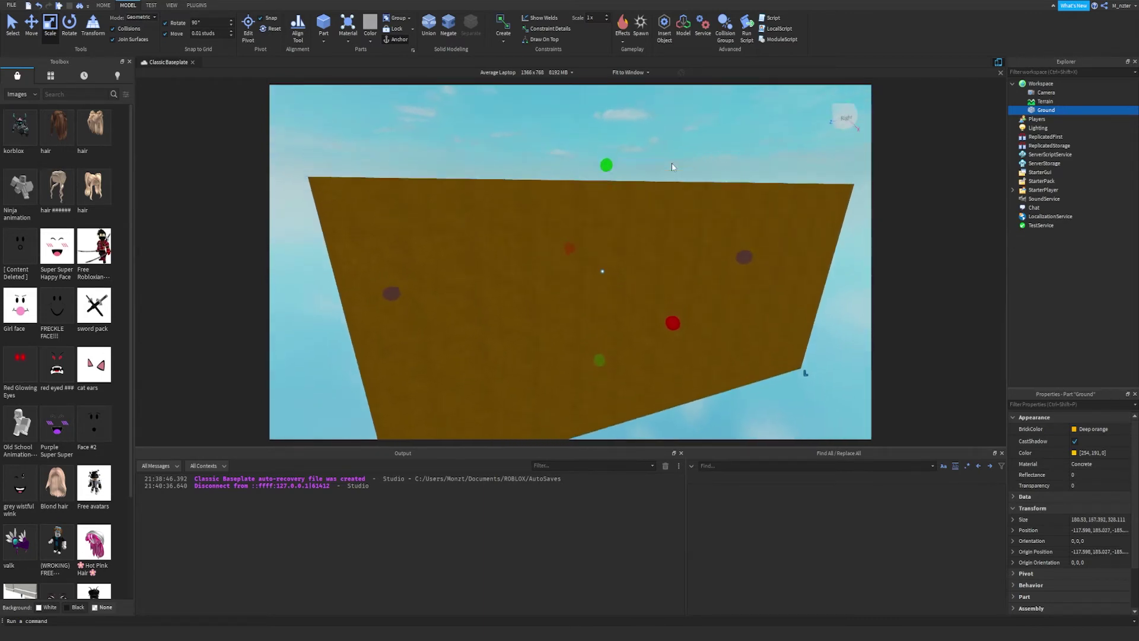
{"action": "right_click_drag", "start_coordinate": [606, 179], "coordinate": [608, 178]}
{"action": "left_click_drag", "start_coordinate": [604, 180], "coordinate": [624, 362]}
{"action": "right_click_drag", "start_coordinate": [624, 362], "coordinate": [624, 367]}
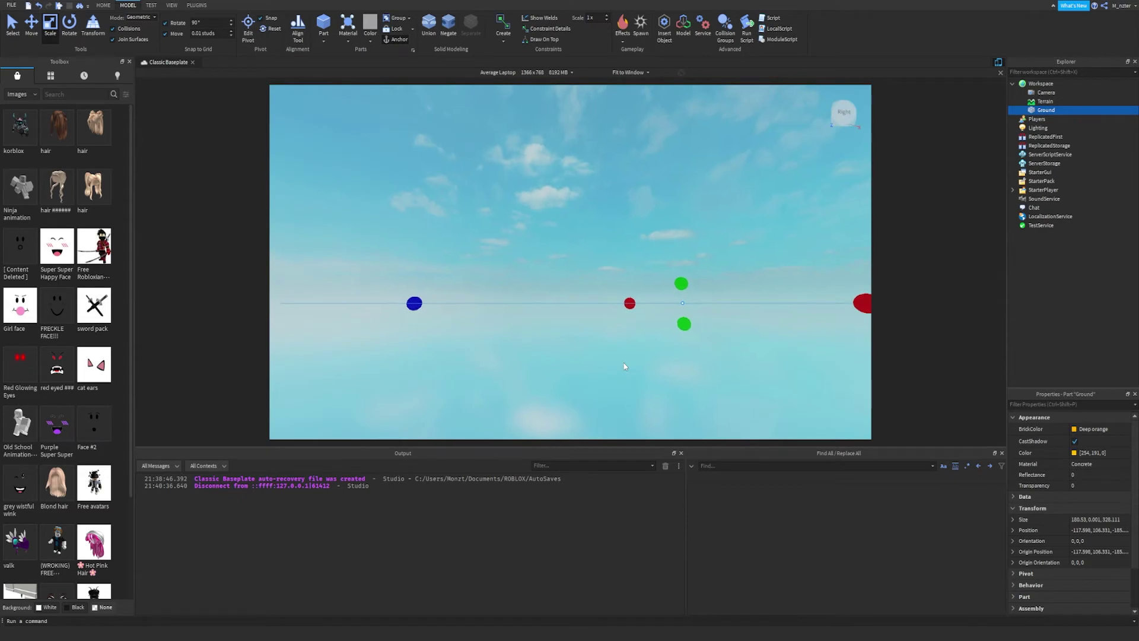
{"action": "key", "text": "e"}
{"action": "right_click_drag", "start_coordinate": [624, 362], "coordinate": [624, 366]}
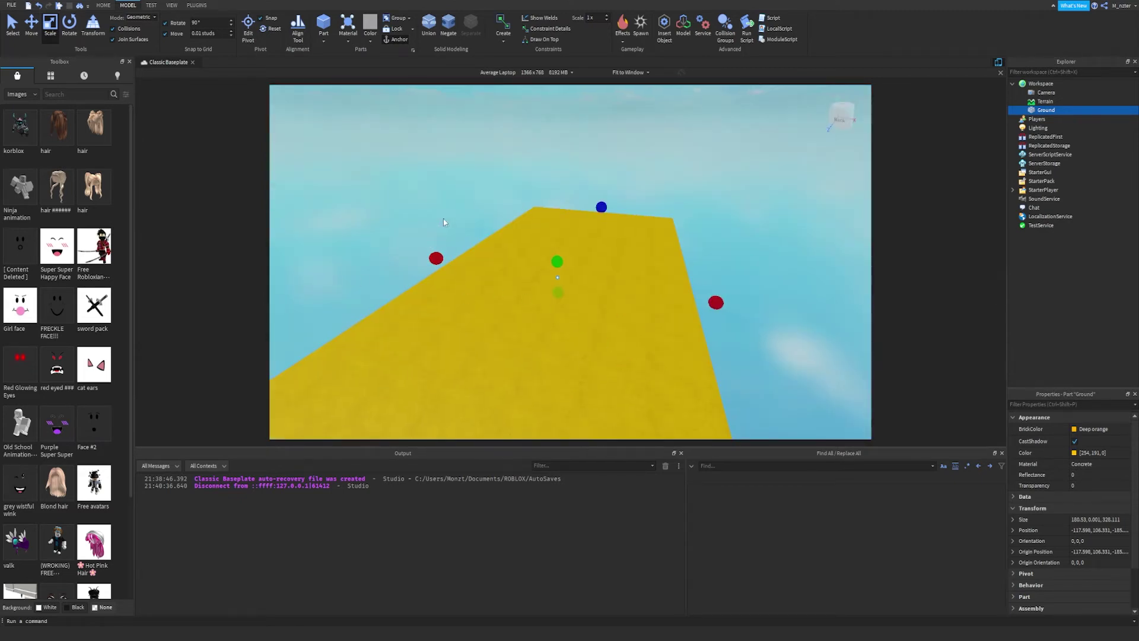
Turn the Ground part around several axes with the Rotate tool until its orientation is 0, 90, 180.
{"action": "left_click", "coordinate": [69, 27]}
{"action": "right_click_drag", "start_coordinate": [519, 218], "coordinate": [519, 219]}
{"action": "left_click_drag", "start_coordinate": [518, 218], "coordinate": [603, 218]}
{"action": "right_click_drag", "start_coordinate": [604, 217], "coordinate": [603, 214]}
{"action": "left_click_drag", "start_coordinate": [616, 262], "coordinate": [657, 240]}
{"action": "right_click_drag", "start_coordinate": [657, 240], "coordinate": [658, 243]}
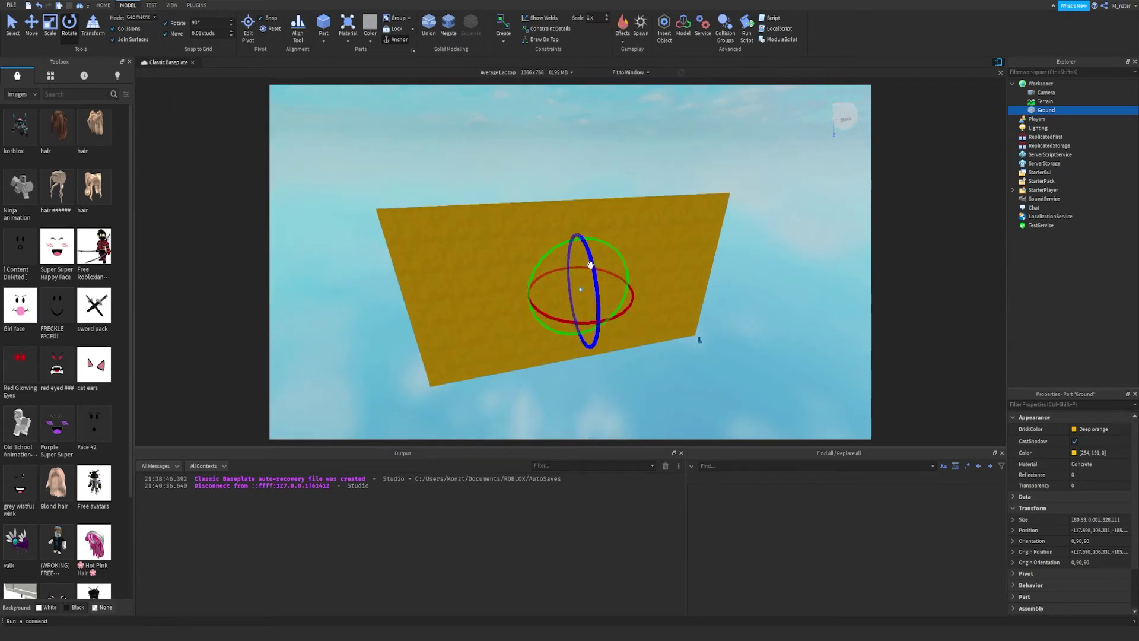
{"action": "left_click_drag", "start_coordinate": [589, 255], "coordinate": [617, 338]}
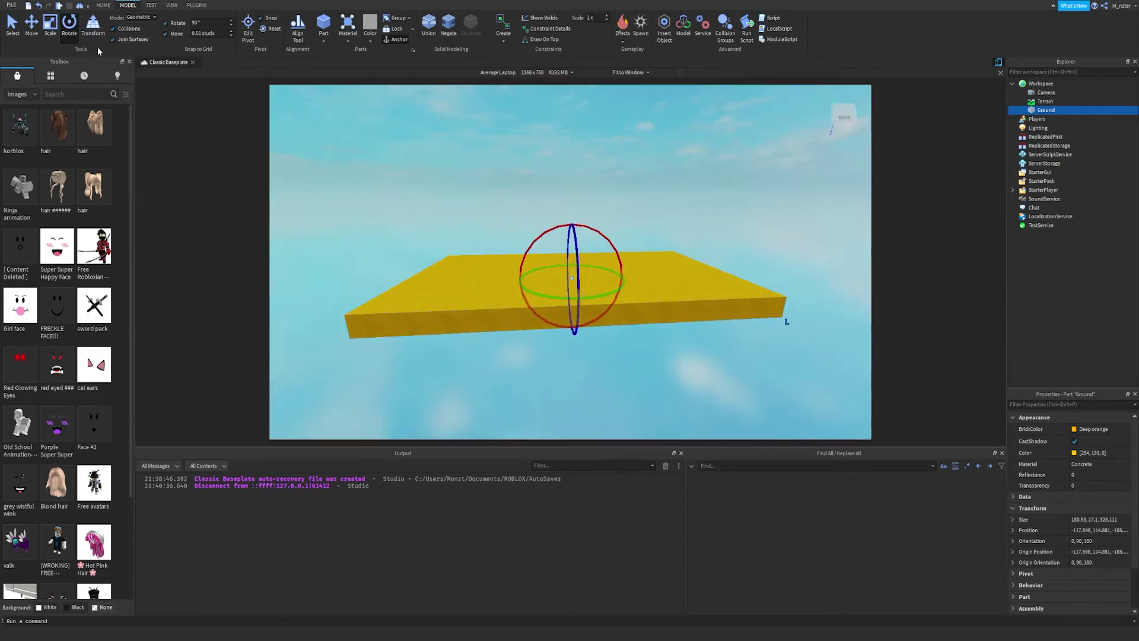
With the Transform tool, raise the Ground part to a height of about 117 studs and rotate it to orientation 0, -180, 180.
{"action": "left_click", "coordinate": [93, 26]}
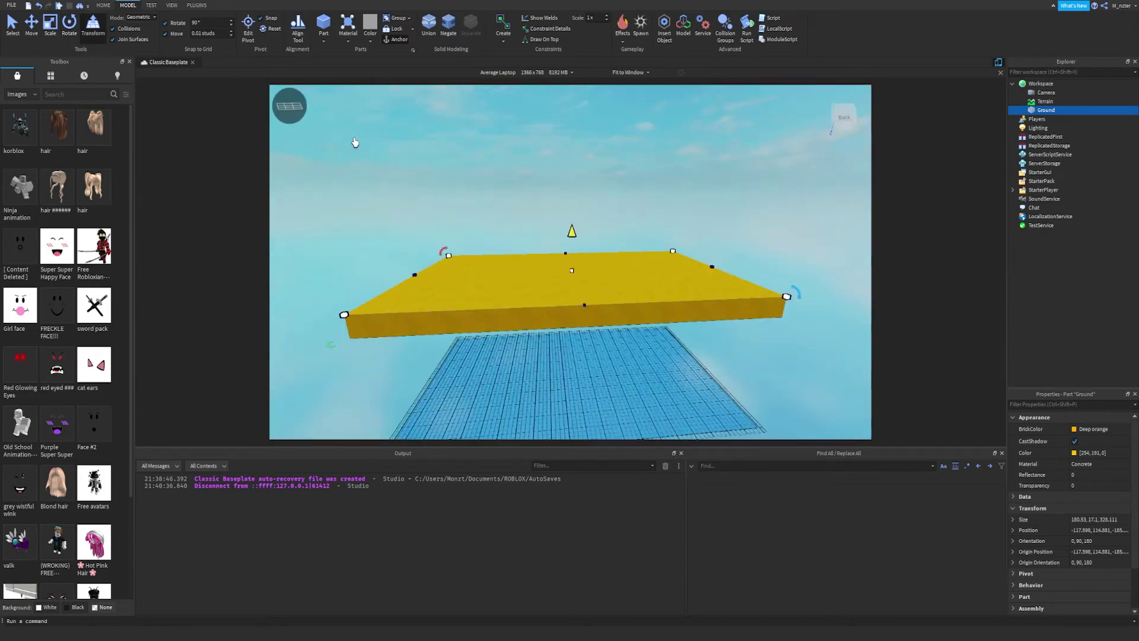
{"action": "right_click_drag", "start_coordinate": [484, 195], "coordinate": [467, 213]}
{"action": "scroll", "coordinate": [484, 196], "scroll_direction": "down", "scroll_amount": 3}
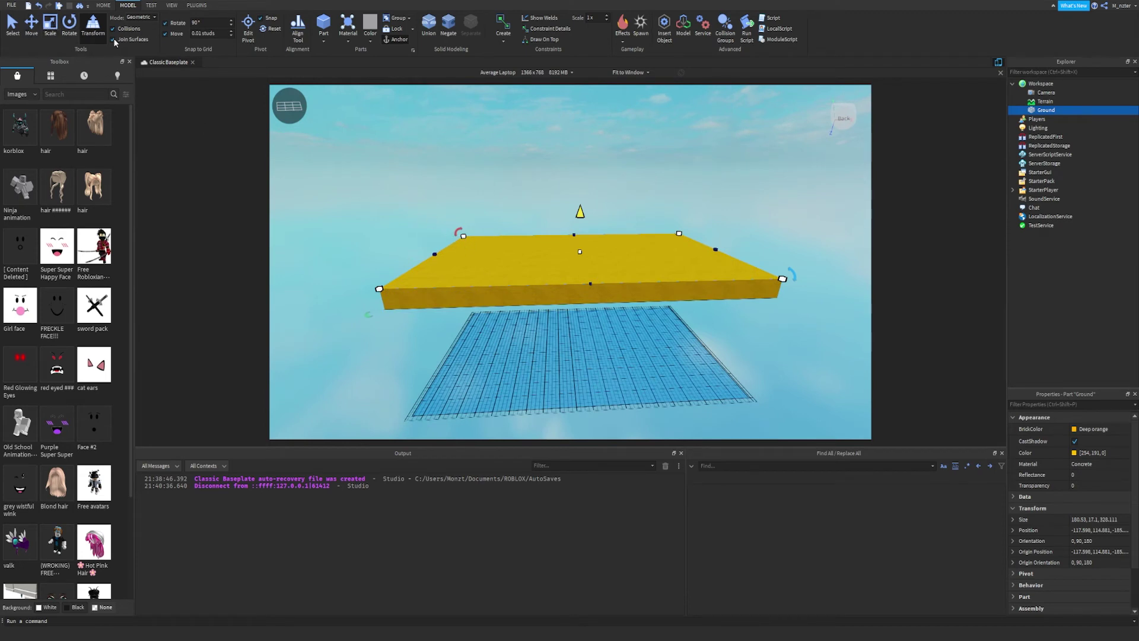
{"action": "mouse_move", "coordinate": [580, 215]}
{"action": "left_mouse_down"}
{"action": "mouse_move", "coordinate": [579, 183]}
{"action": "mouse_move", "coordinate": [580, 236]}
{"action": "mouse_move", "coordinate": [581, 215]}
{"action": "left_mouse_up"}
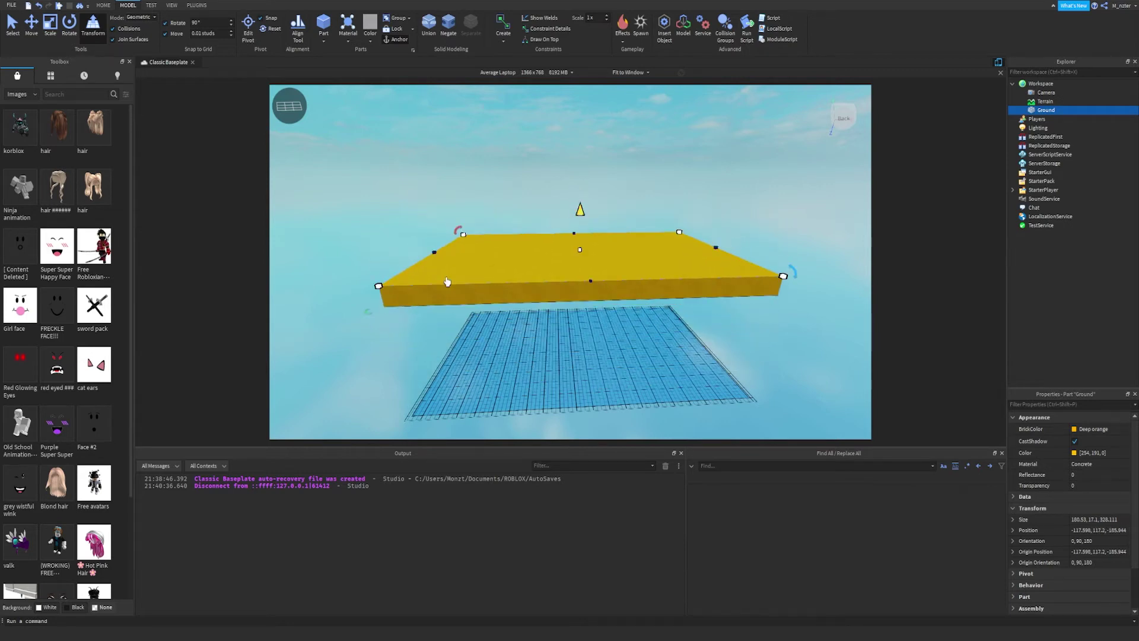
{"action": "left_click_drag", "start_coordinate": [371, 314], "coordinate": [607, 326]}
Resize the Ground part from its corners with the Transform tool, ending at a footprint of about 90 by 124 studs.
{"action": "key", "text": "a"}
{"action": "key", "text": "w"}
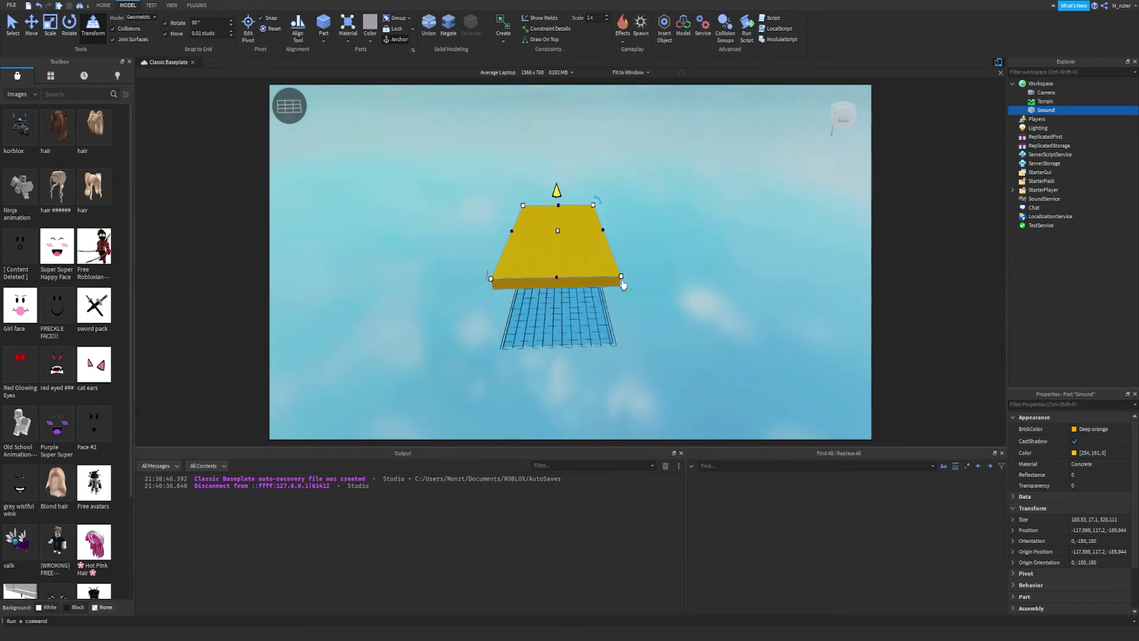
{"action": "left_click_drag", "start_coordinate": [621, 277], "coordinate": [648, 282]}
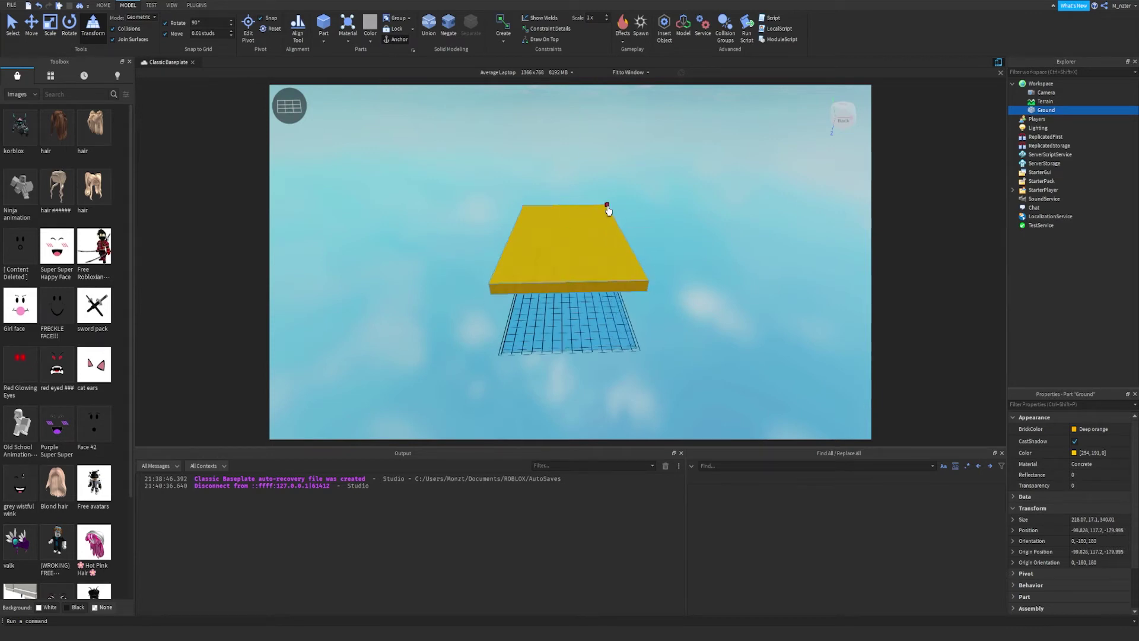
{"action": "left_click_drag", "start_coordinate": [608, 209], "coordinate": [656, 224]}
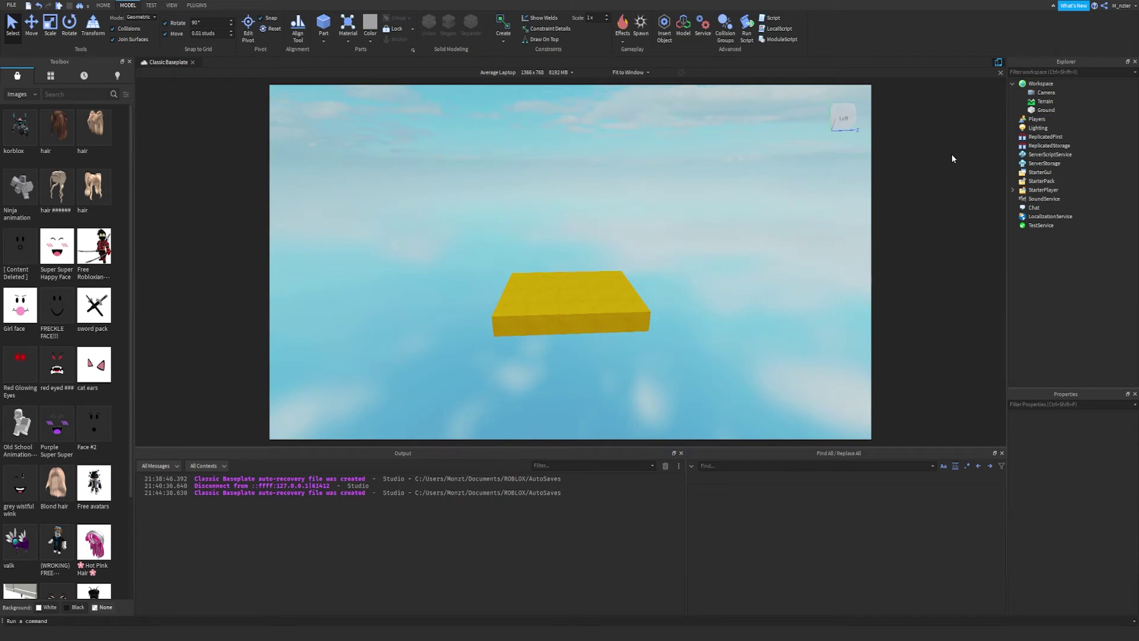
Delete the Ground part from the Workspace.
{"action": "left_click", "coordinate": [1072, 111]}
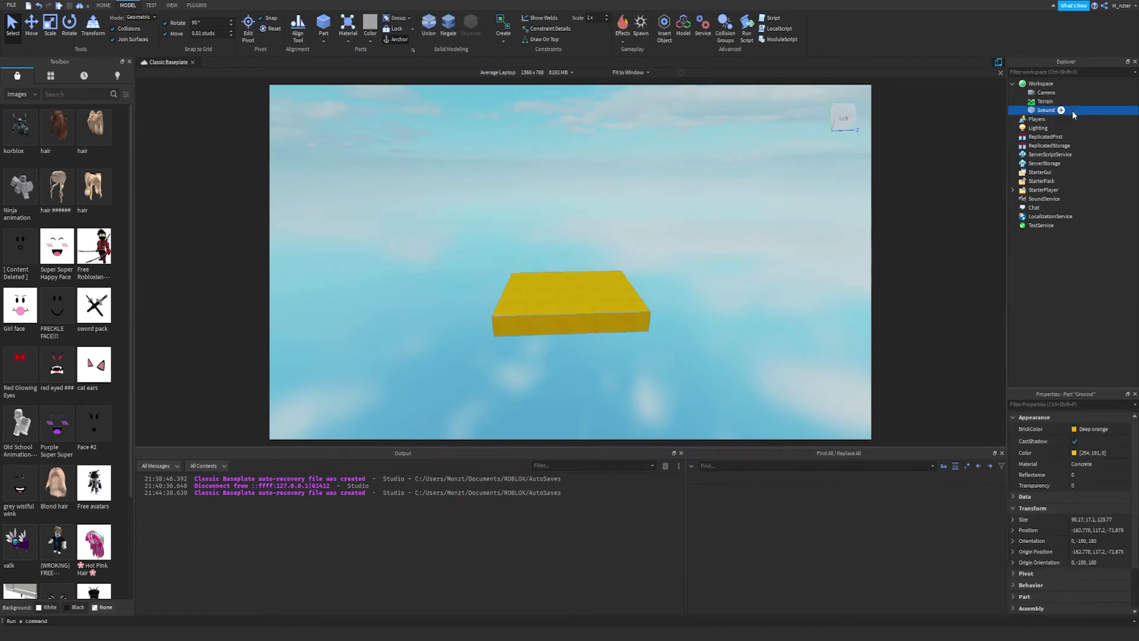
{"action": "right_click", "coordinate": [1072, 110]}
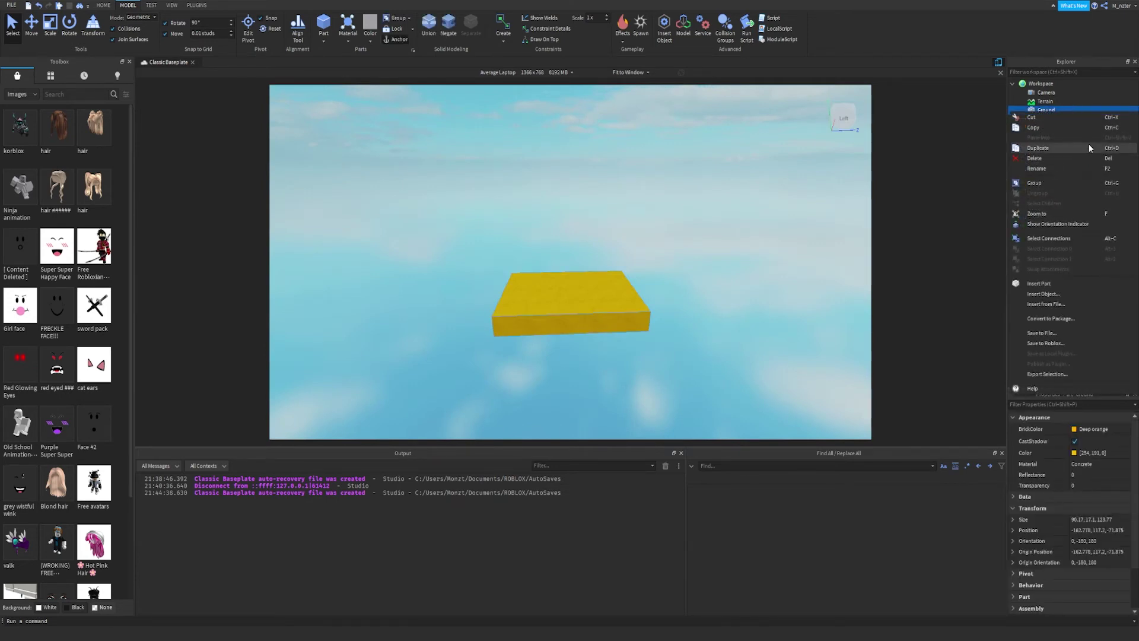
{"action": "left_click", "coordinate": [1084, 105]}
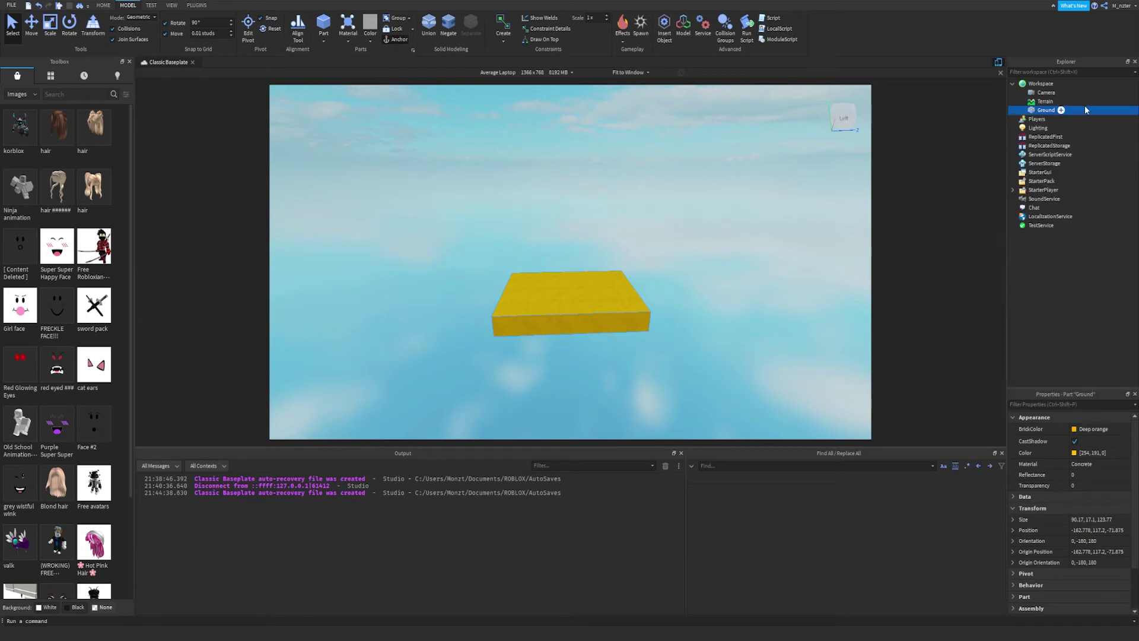
{"action": "key", "text": "Delete"}
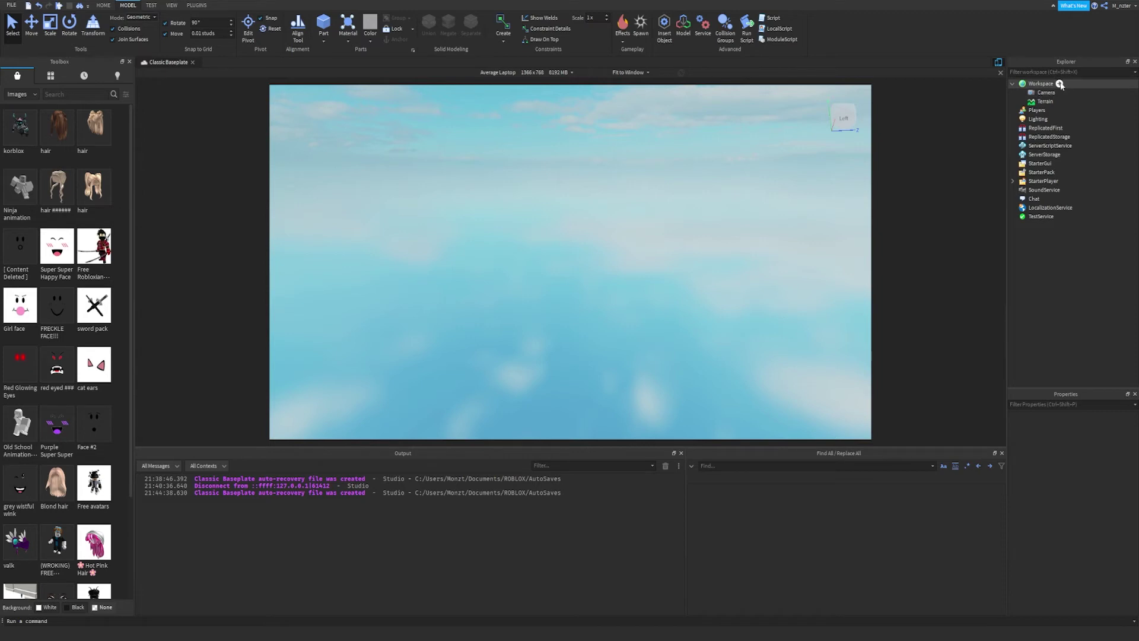
Insert a new Part into the Workspace and zoom the view to it.
{"action": "left_click", "coordinate": [1060, 85]}
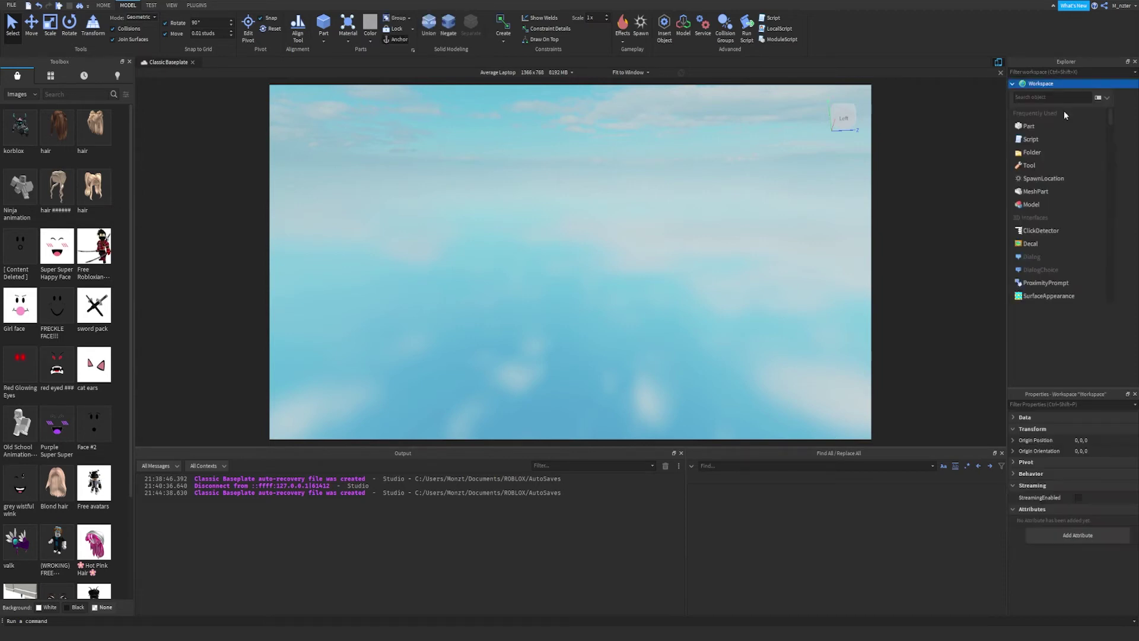
{"action": "left_click", "coordinate": [1063, 128]}
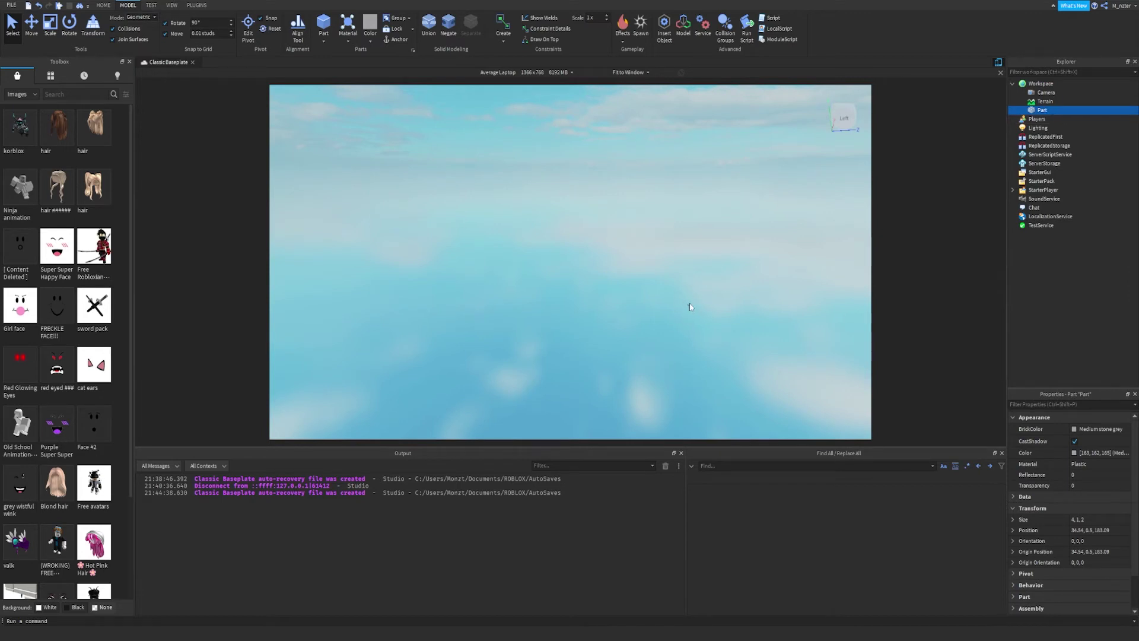
{"action": "left_click", "coordinate": [689, 308]}
{"action": "right_click", "coordinate": [1078, 110]}
{"action": "right_click_drag", "start_coordinate": [674, 208], "coordinate": [673, 206]}
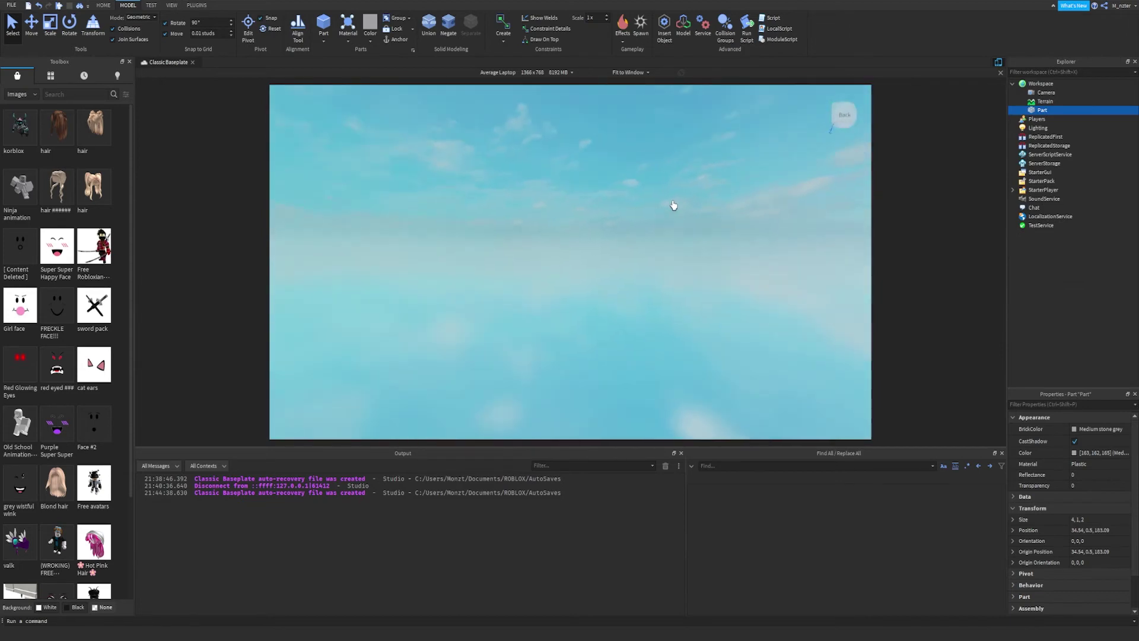
{"action": "right_click", "coordinate": [1098, 112]}
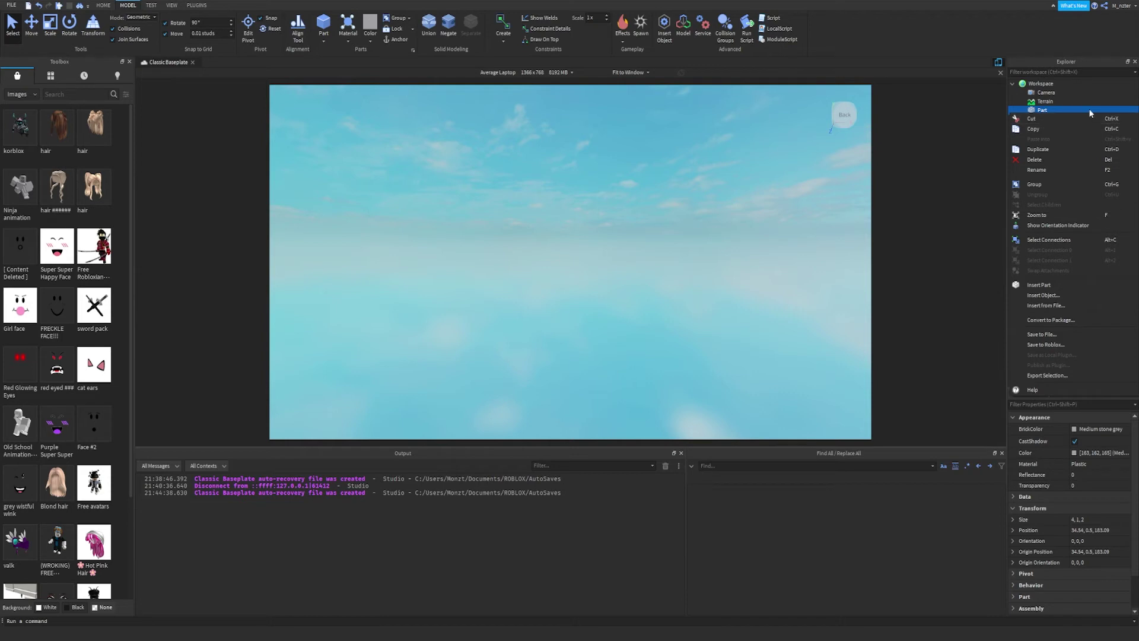
{"action": "left_click", "coordinate": [1097, 215]}
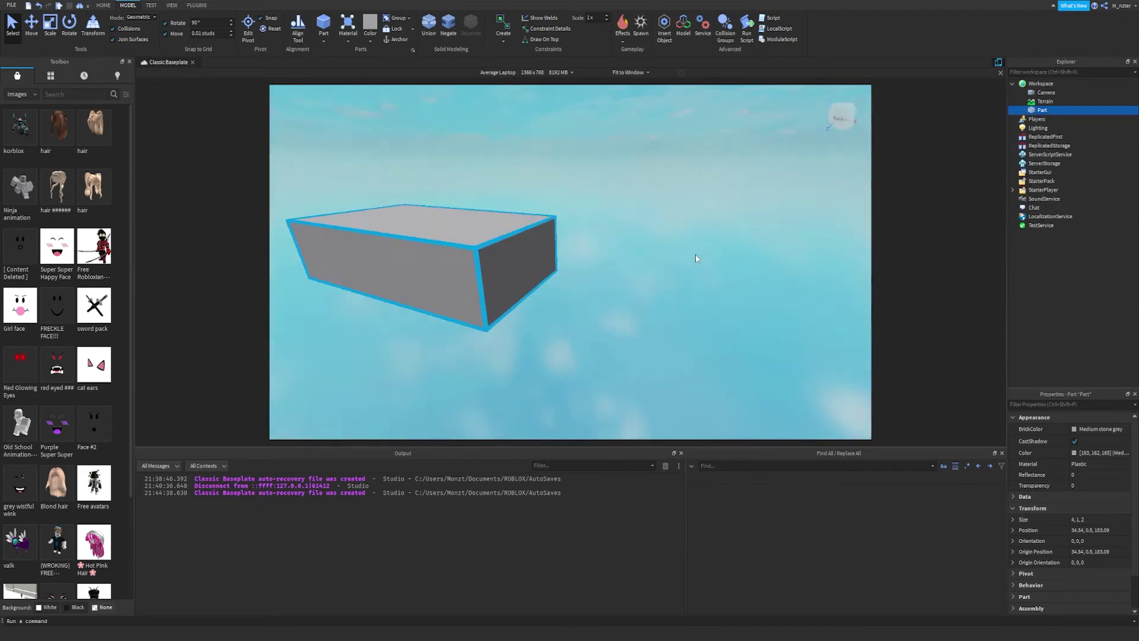
Enlarge the new Part with the Scale tool to about 14.6 by 7.9 by 32.3 studs.
{"action": "right_click_drag", "start_coordinate": [695, 255], "coordinate": [695, 255]}
{"action": "key", "text": "s"}
{"action": "key", "text": "q"}
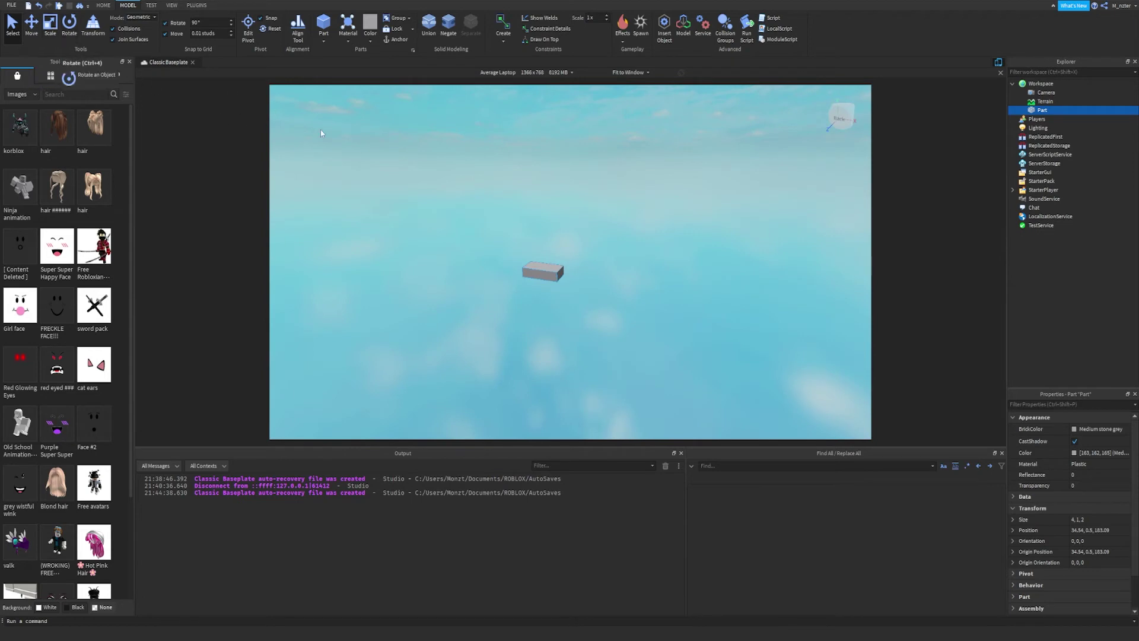
{"action": "key", "text": "ctrl+3"}
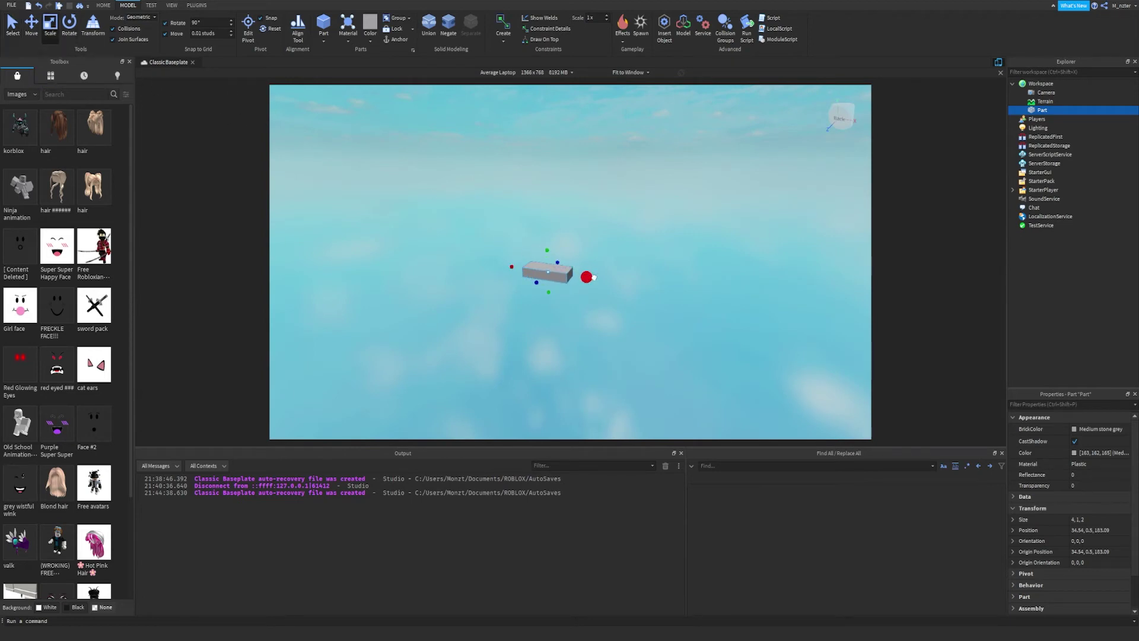
{"action": "left_click_drag", "start_coordinate": [594, 277], "coordinate": [687, 290]}
{"action": "left_click_drag", "start_coordinate": [586, 294], "coordinate": [529, 383]}
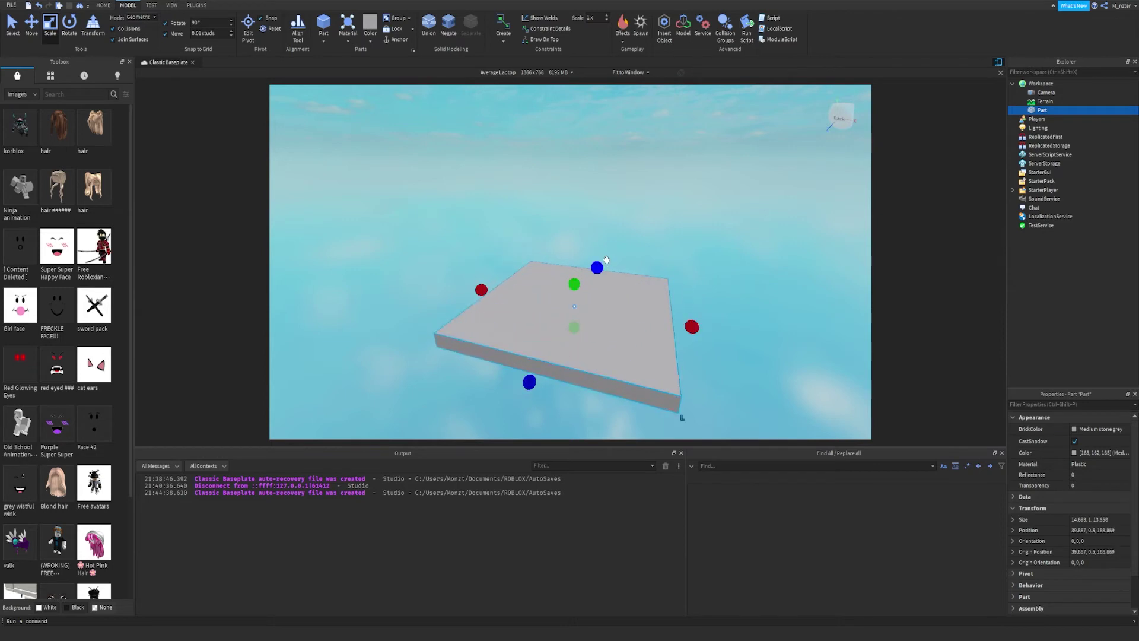
{"action": "left_click_drag", "start_coordinate": [606, 260], "coordinate": [618, 173]}
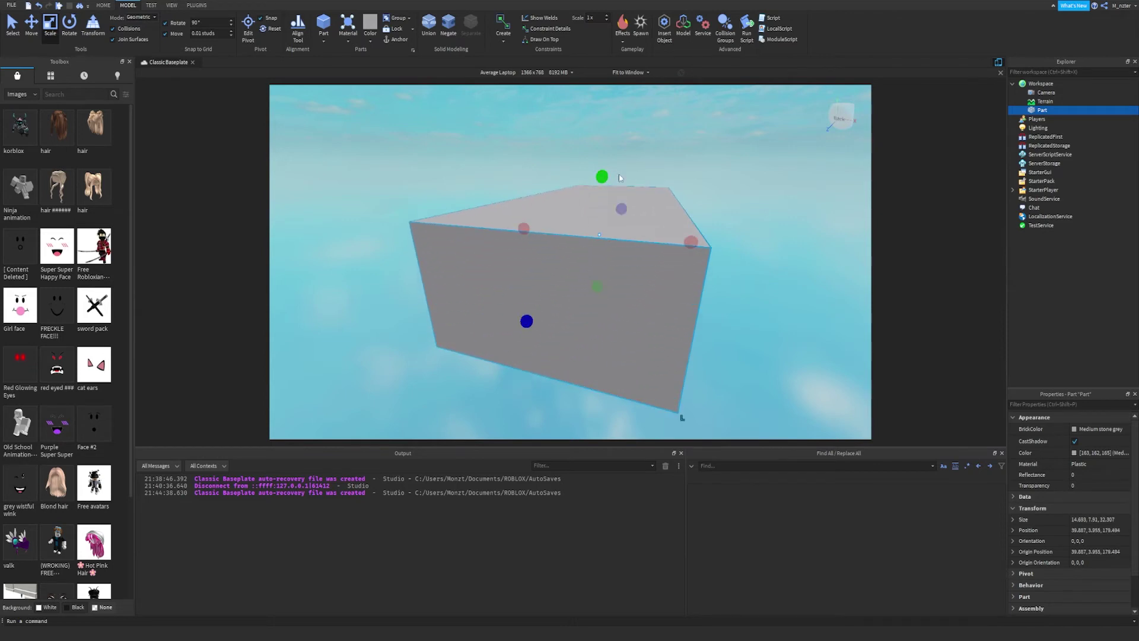
Rotate the new Part 90° around its vertical axis with the Rotate tool.
{"action": "right_click_drag", "start_coordinate": [618, 173], "coordinate": [645, 162]}
{"action": "scroll", "coordinate": [645, 163], "scroll_direction": "down", "scroll_amount": 4}
{"action": "key", "text": "ctrl+4"}
{"action": "left_click_drag", "start_coordinate": [584, 271], "coordinate": [583, 240]}
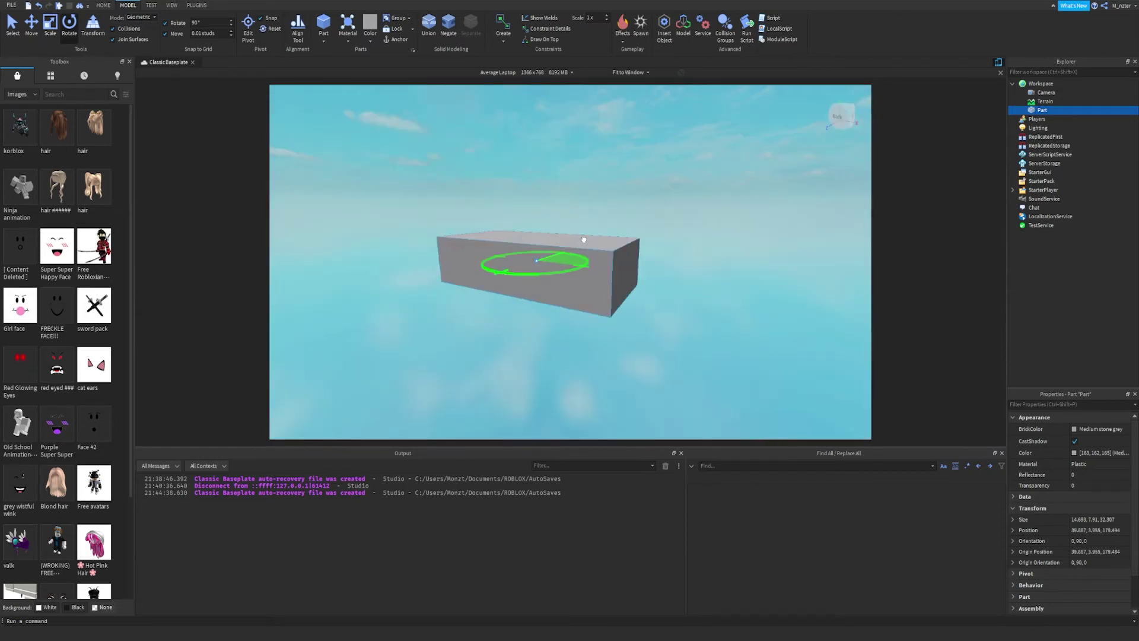
Rename the new Part as Floor.
{"action": "scroll", "coordinate": [626, 216], "scroll_direction": "up", "scroll_amount": 8}
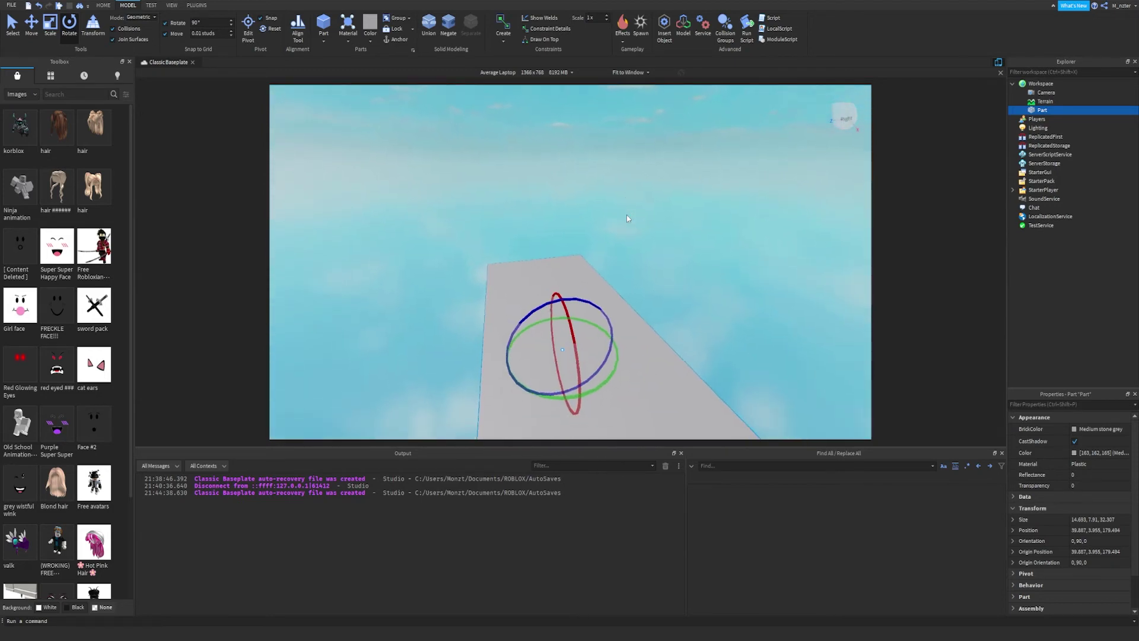
{"action": "right_click_drag", "start_coordinate": [627, 214], "coordinate": [899, 177]}
{"action": "double_click", "coordinate": [1038, 112]}
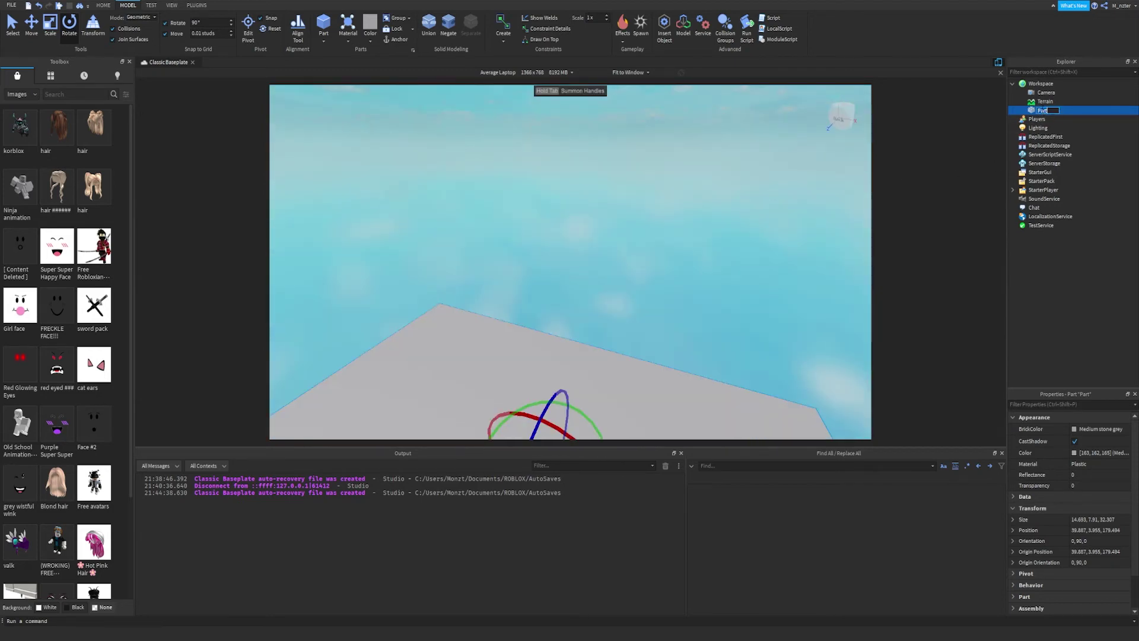
{"action": "type", "text": "Floor"}
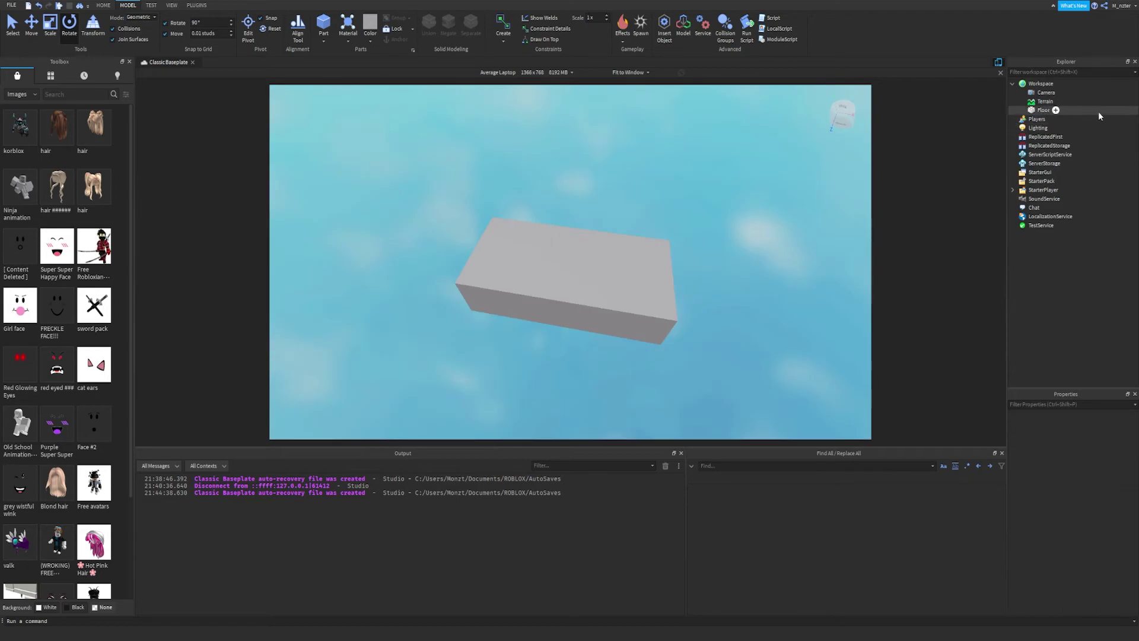
Set the Floor part's BrickColor to Dark blue and deselect it.
{"action": "left_click", "coordinate": [1099, 111]}
{"action": "left_click", "coordinate": [1081, 434]}
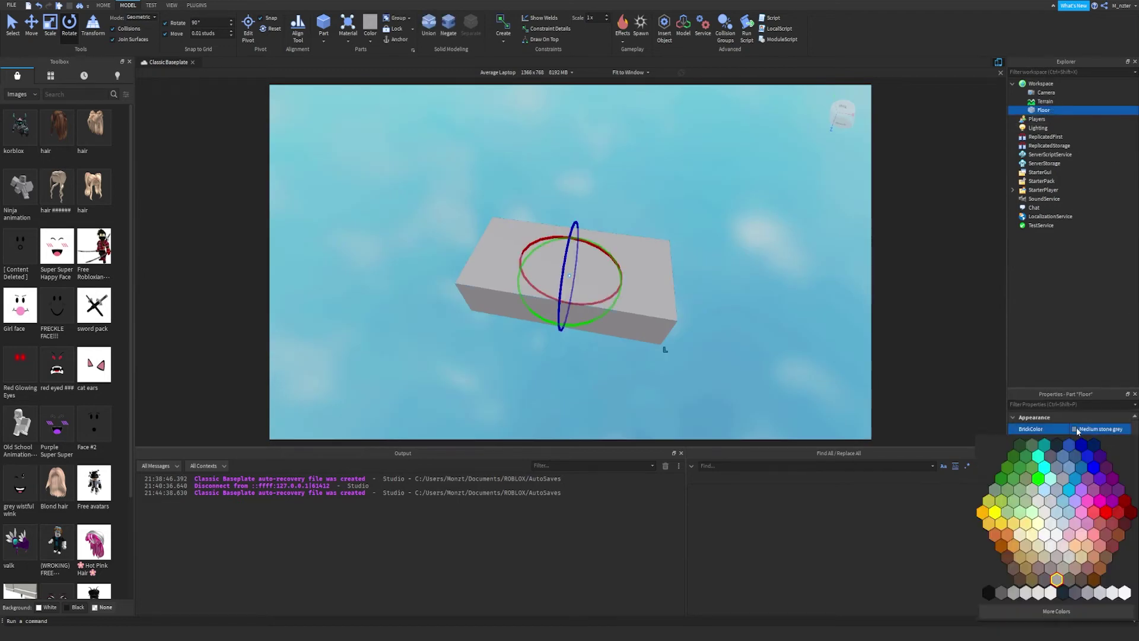
{"action": "left_click", "coordinate": [1085, 451]}
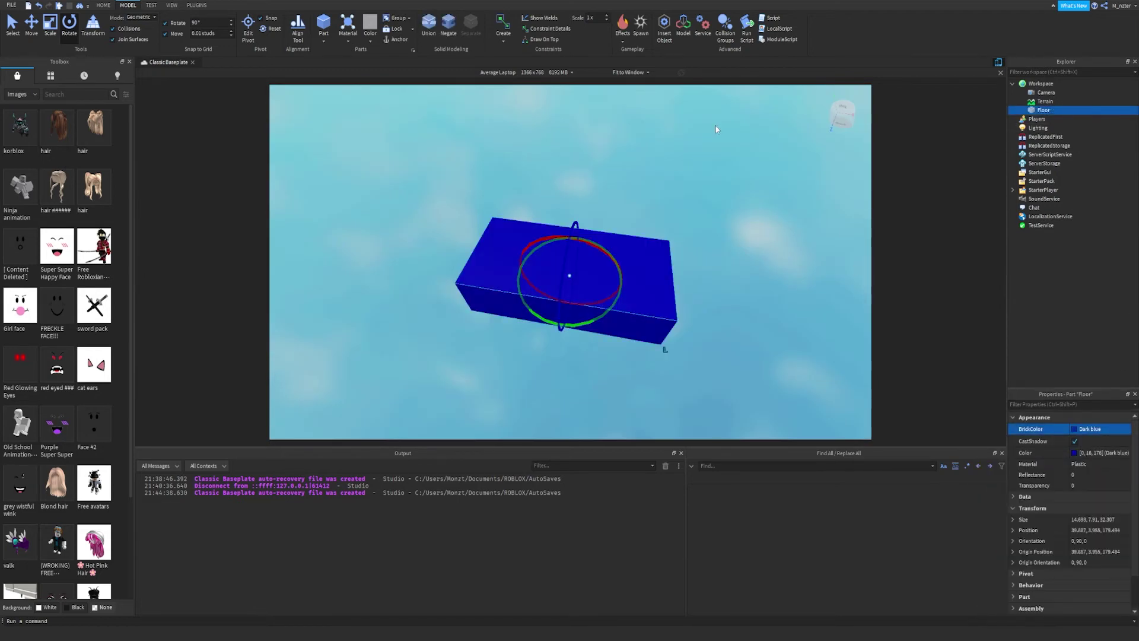
{"action": "left_click", "coordinate": [716, 126]}
{"action": "right_click_drag", "start_coordinate": [715, 126], "coordinate": [642, 191]}
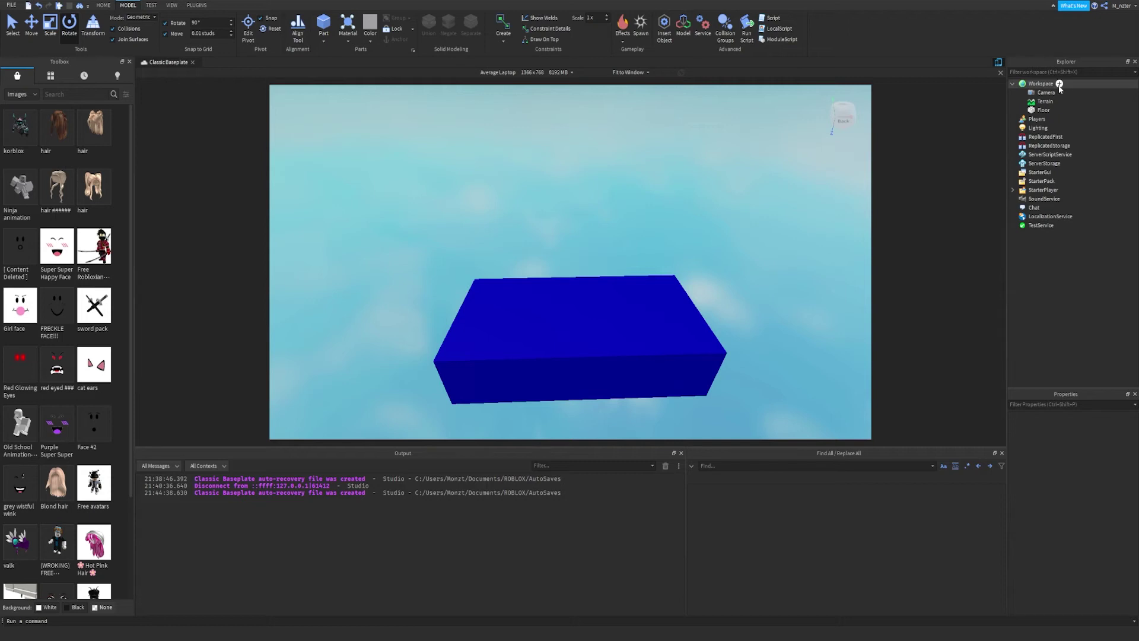
Insert a SpawnLocation into the Workspace, searching the object list for "Spawn".
{"action": "left_click", "coordinate": [1058, 84]}
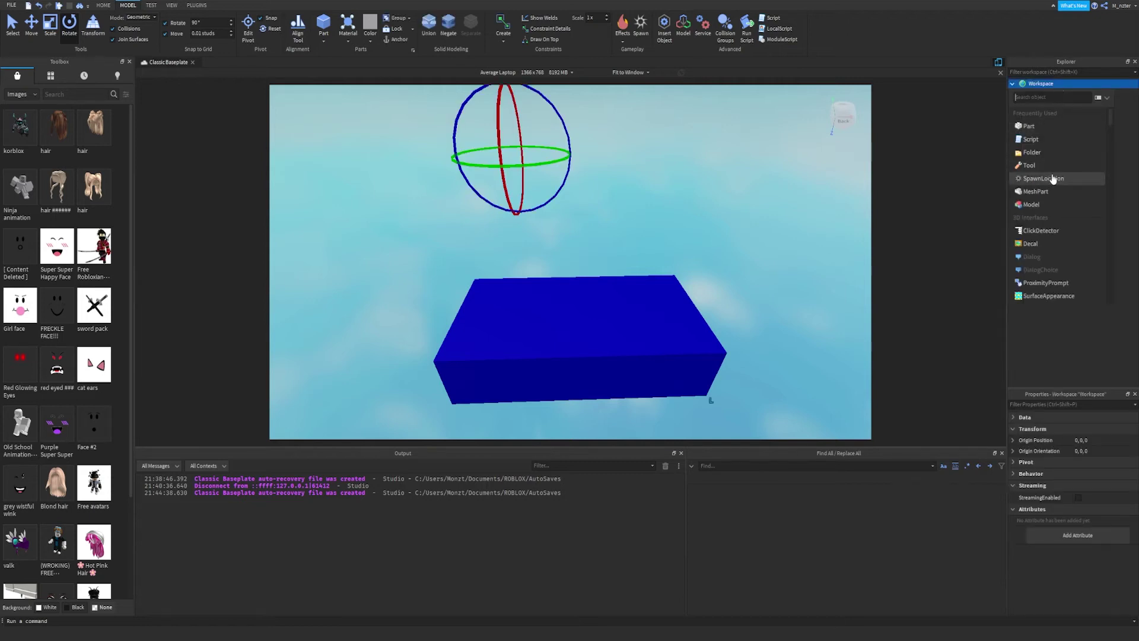
{"action": "type", "text": "Spawn"}
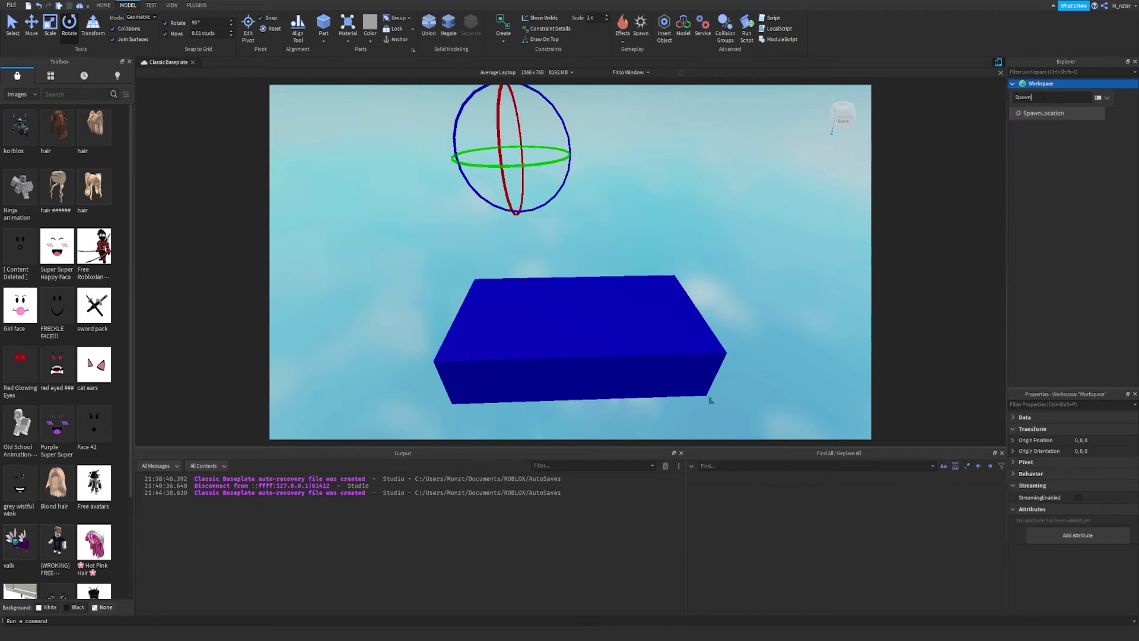
{"action": "left_click", "coordinate": [1052, 123]}
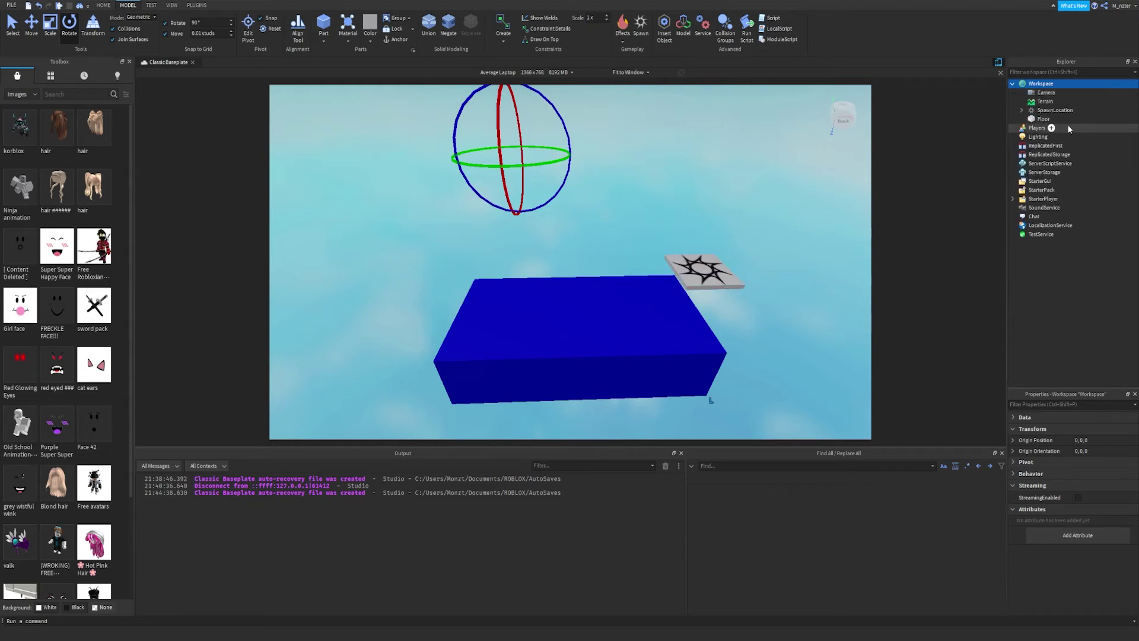
Raise the SpawnLocation above the Floor's top surface with the Move tool, to a height of about 9.6 studs.
{"action": "left_click", "coordinate": [1088, 110]}
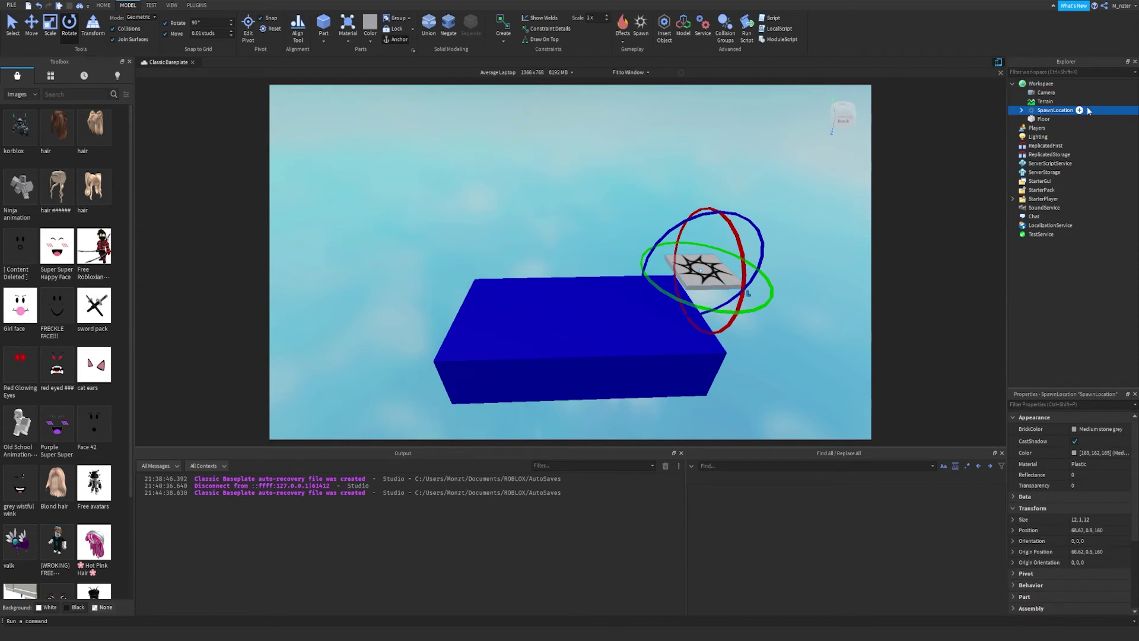
{"action": "key", "text": "f"}
{"action": "scroll", "coordinate": [727, 159], "scroll_direction": "down", "scroll_amount": 4}
{"action": "right_click_drag", "start_coordinate": [728, 159], "coordinate": [728, 159]}
{"action": "key", "text": "s"}
{"action": "key", "text": "a"}
{"action": "left_click", "coordinate": [50, 35]}
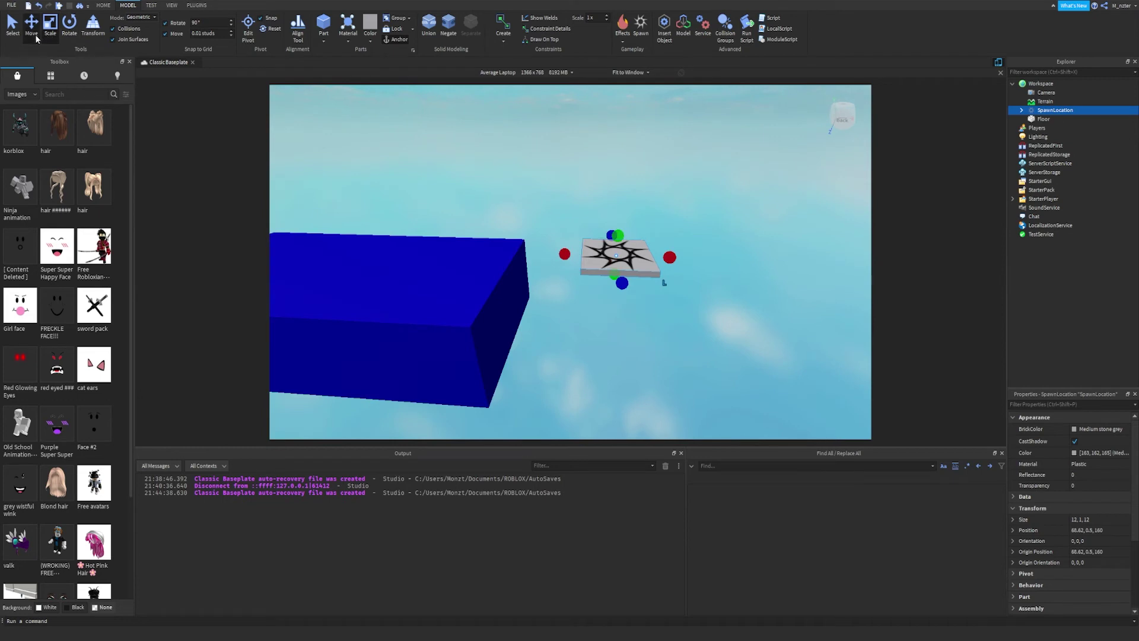
{"action": "left_click", "coordinate": [33, 34]}
{"action": "left_click_drag", "start_coordinate": [623, 183], "coordinate": [627, 115]}
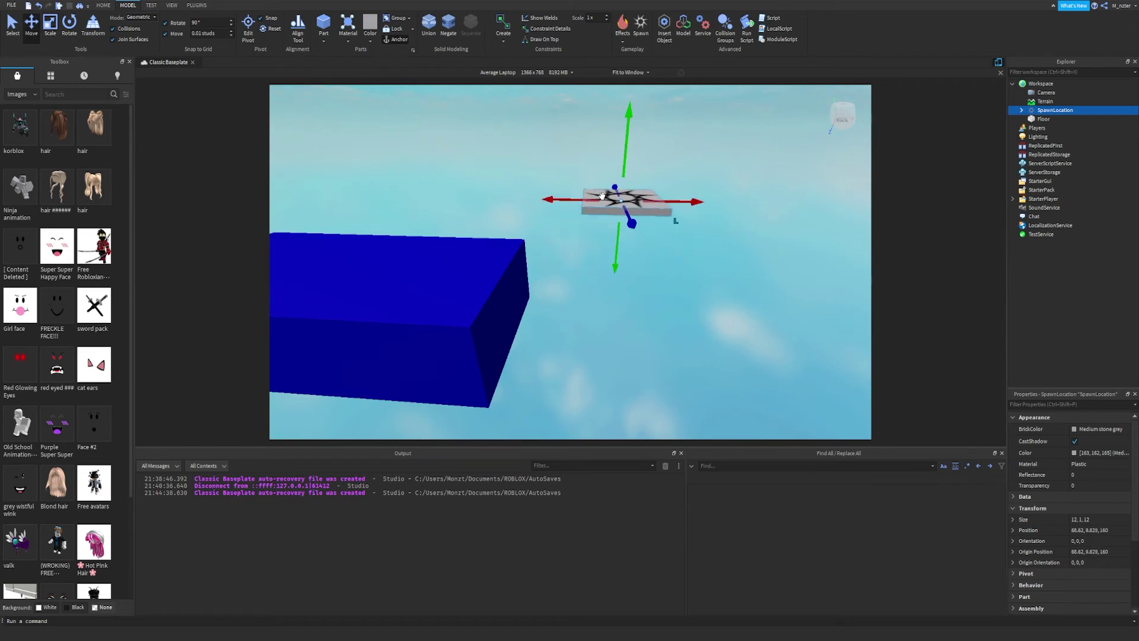
Move the SpawnLocation over to the Floor and rest it on the top surface near one end.
{"action": "left_click_drag", "start_coordinate": [579, 198], "coordinate": [396, 304]}
{"action": "key", "text": "a"}
{"action": "left_click_drag", "start_coordinate": [453, 256], "coordinate": [511, 224]}
{"action": "key", "text": "d"}
{"action": "right_click_drag", "start_coordinate": [624, 188], "coordinate": [642, 258]}
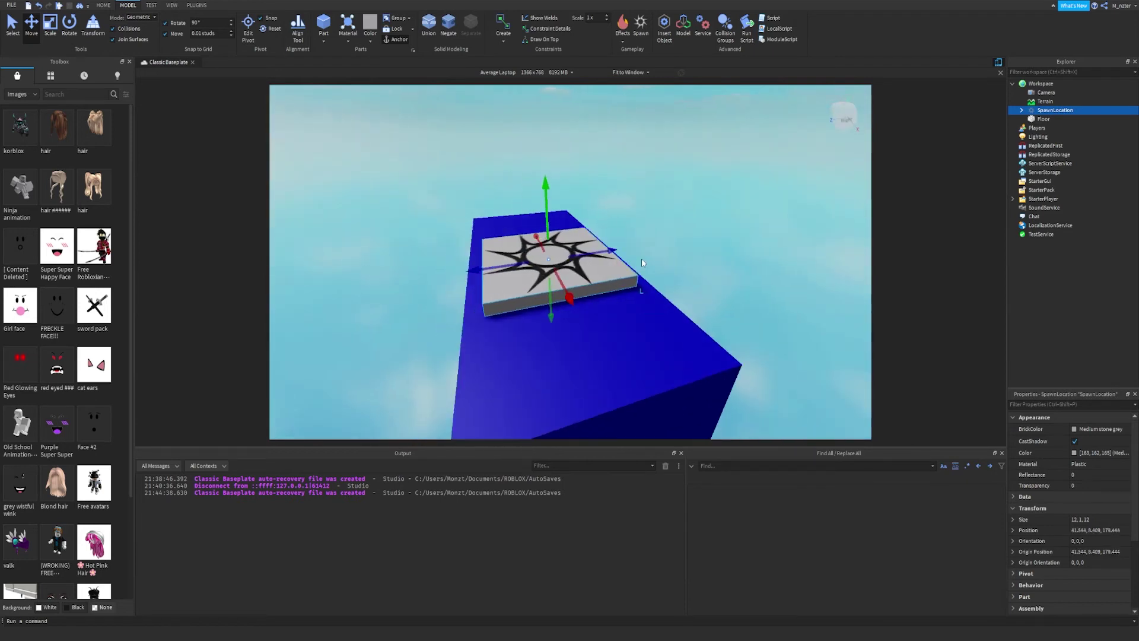
{"action": "left_click_drag", "start_coordinate": [641, 254], "coordinate": [623, 256]}
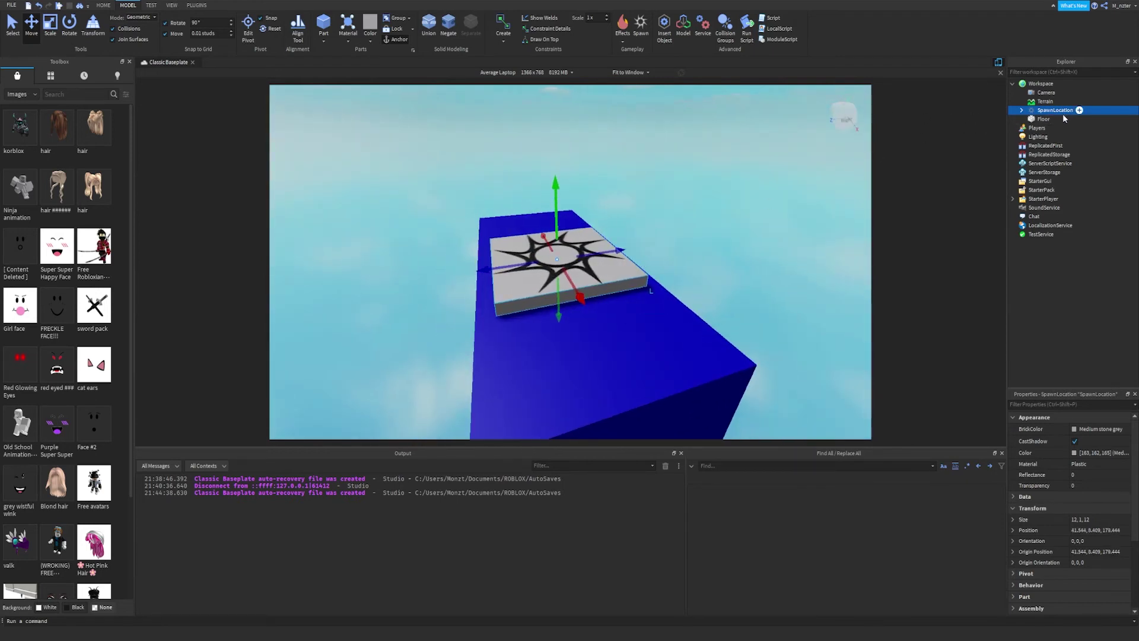
Rename the SpawnLocation as Spawn and delete the Decal inside it.
{"action": "key", "text": "Return"}
{"action": "left_click", "coordinate": [1021, 111]}
{"action": "left_click", "coordinate": [1050, 120]}
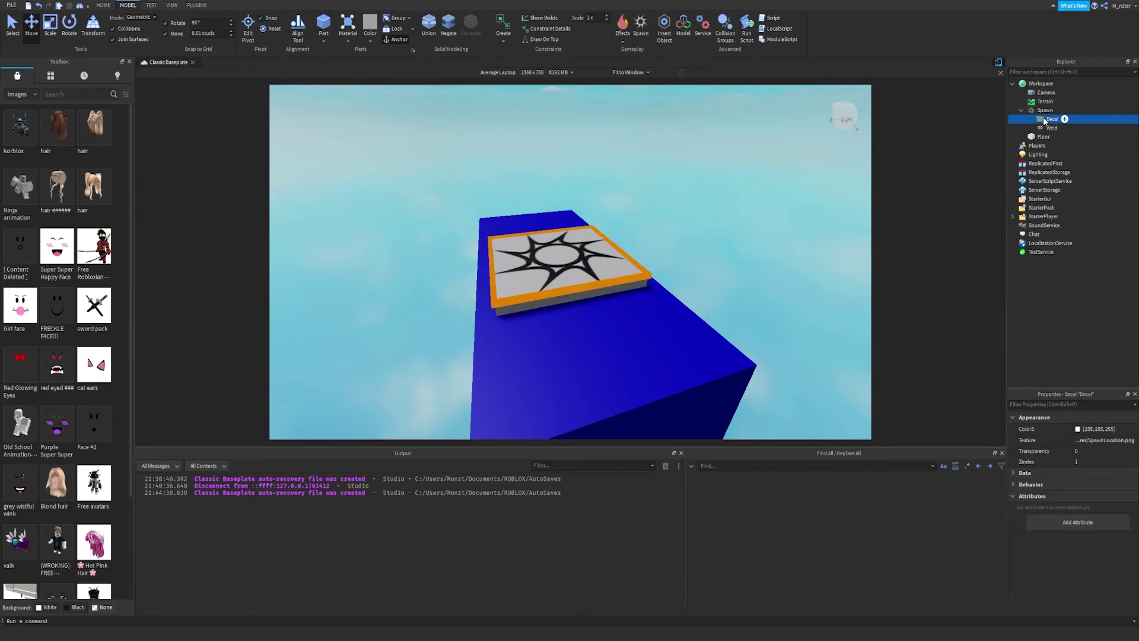
{"action": "key", "text": "Down"}
{"action": "left_click", "coordinate": [1045, 120]}
{"action": "key", "text": "Delete"}
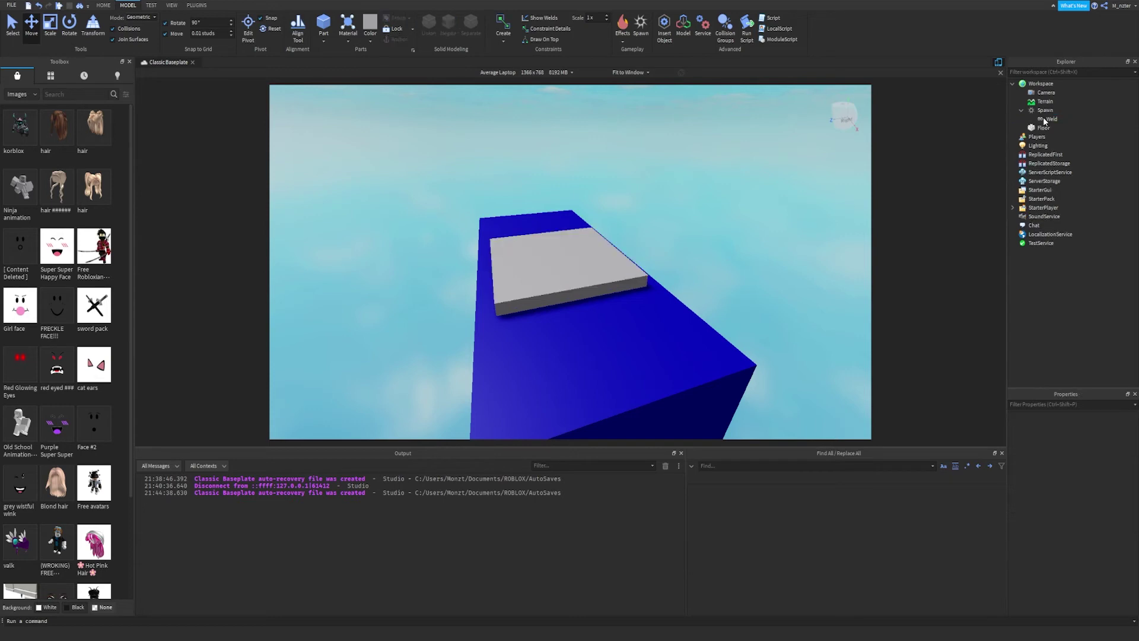
{"action": "key", "text": "ctrl+z"}
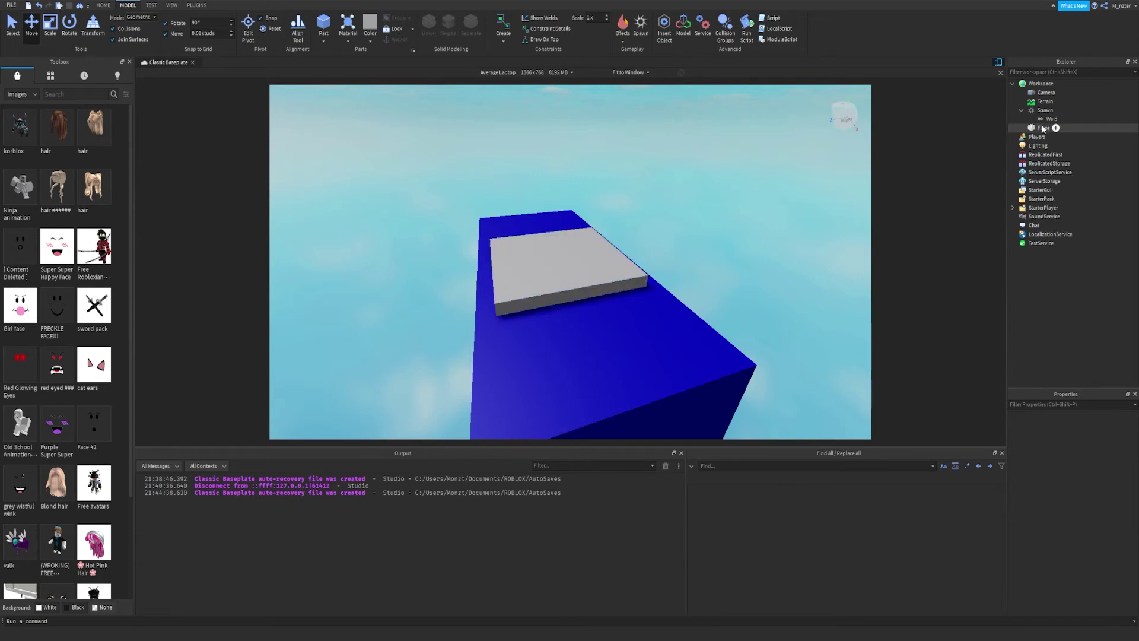
{"action": "key", "text": "f"}
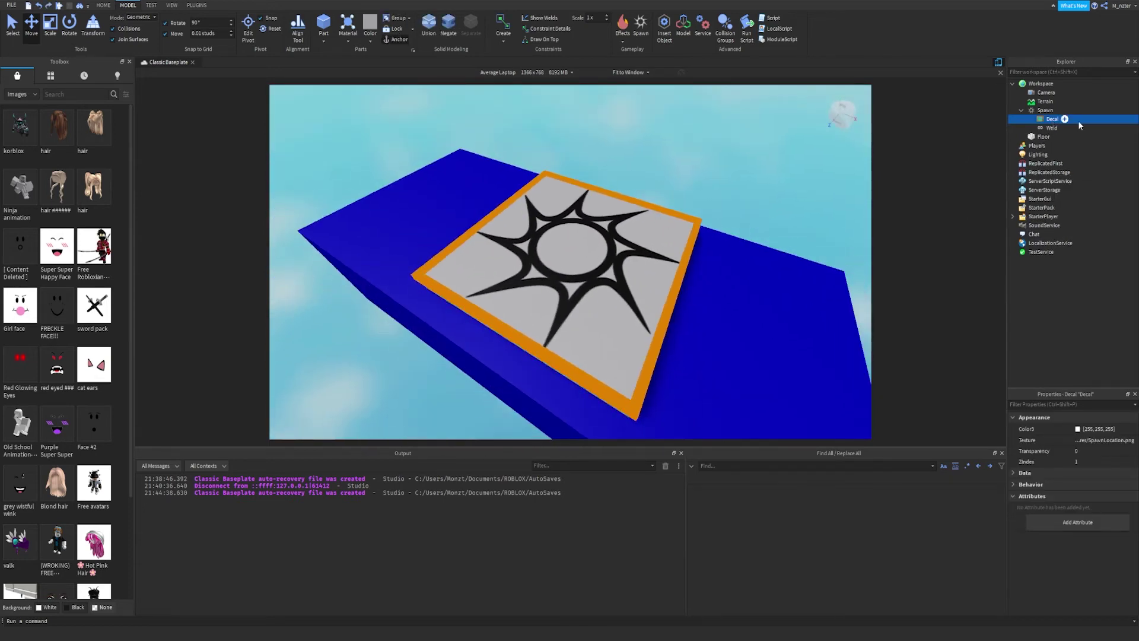
{"action": "key", "text": "Delete"}
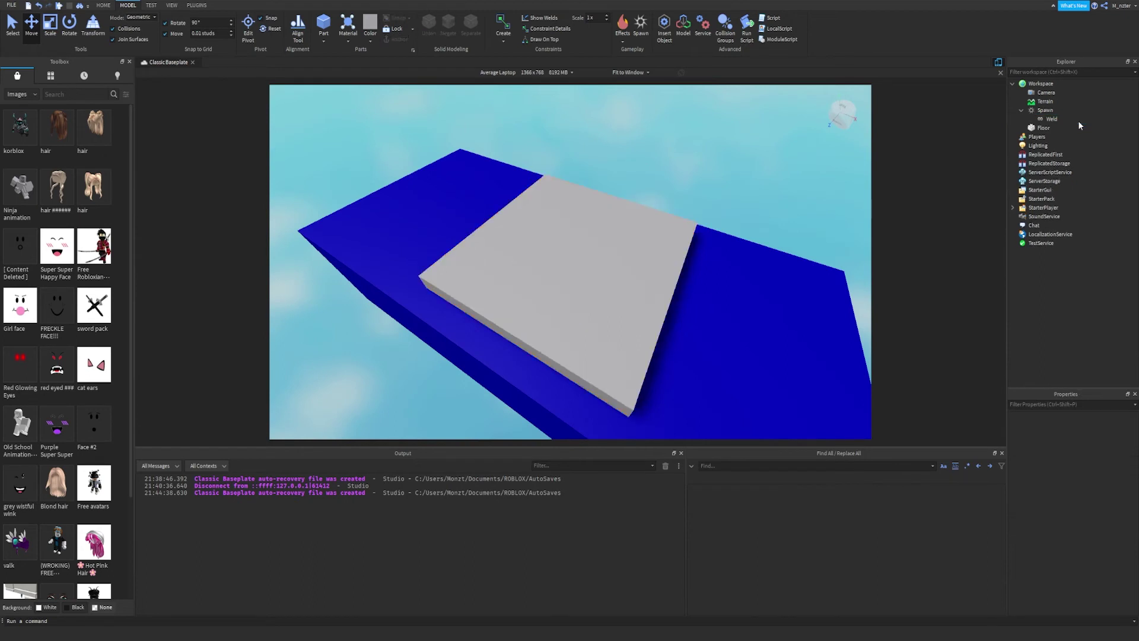
Set the Spawn's BrickColor to Really red.
{"action": "left_click", "coordinate": [1077, 110]}
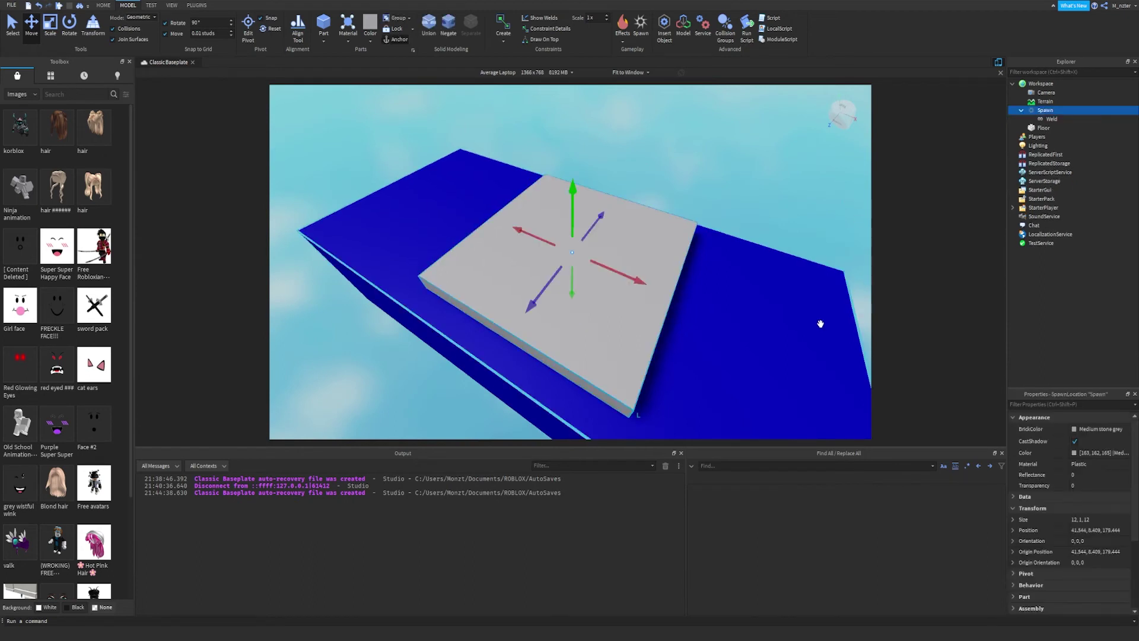
{"action": "left_click", "coordinate": [1070, 428]}
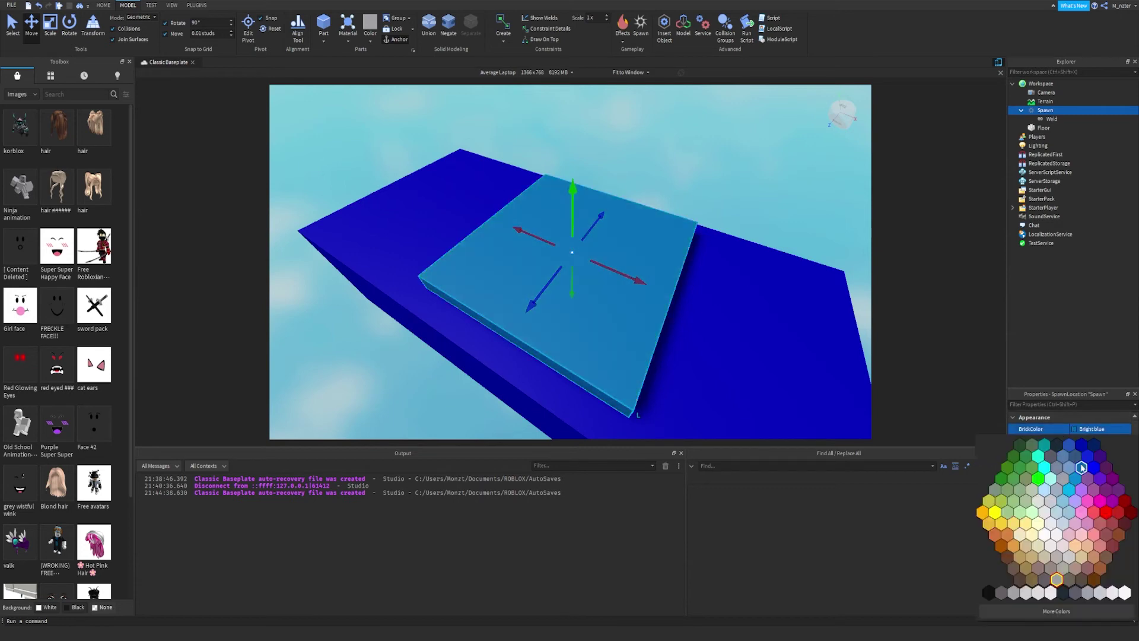
{"action": "left_click", "coordinate": [1105, 511]}
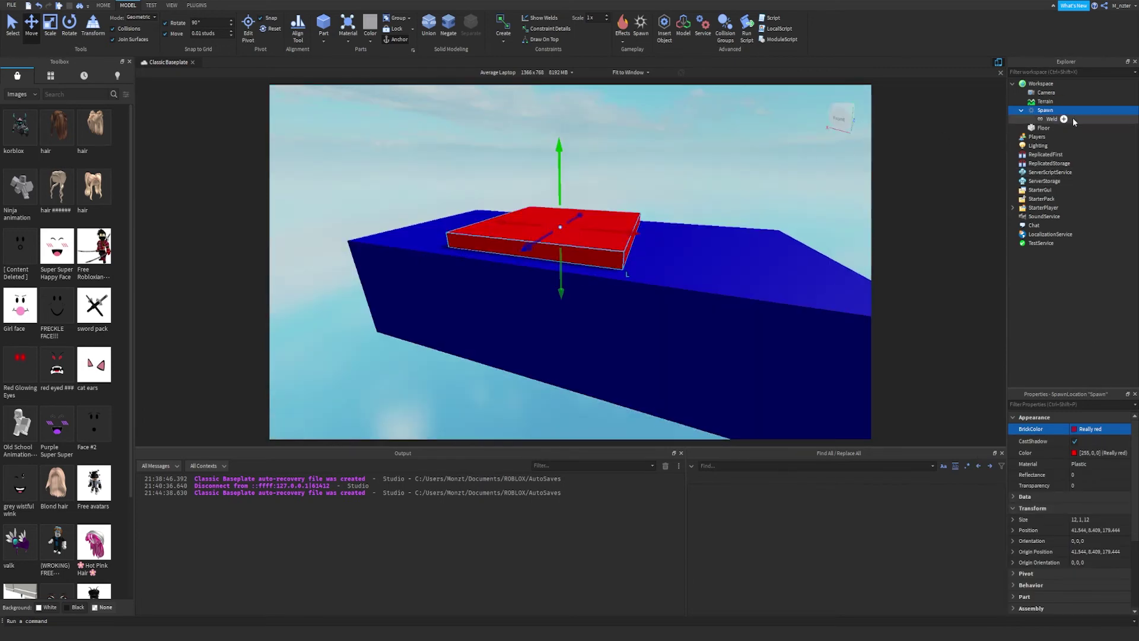
Lift the Spawn slightly off the Floor to a height of about 8.52 studs and inspect the gap up close.
{"action": "right_click_drag", "start_coordinate": [653, 172], "coordinate": [651, 173]}
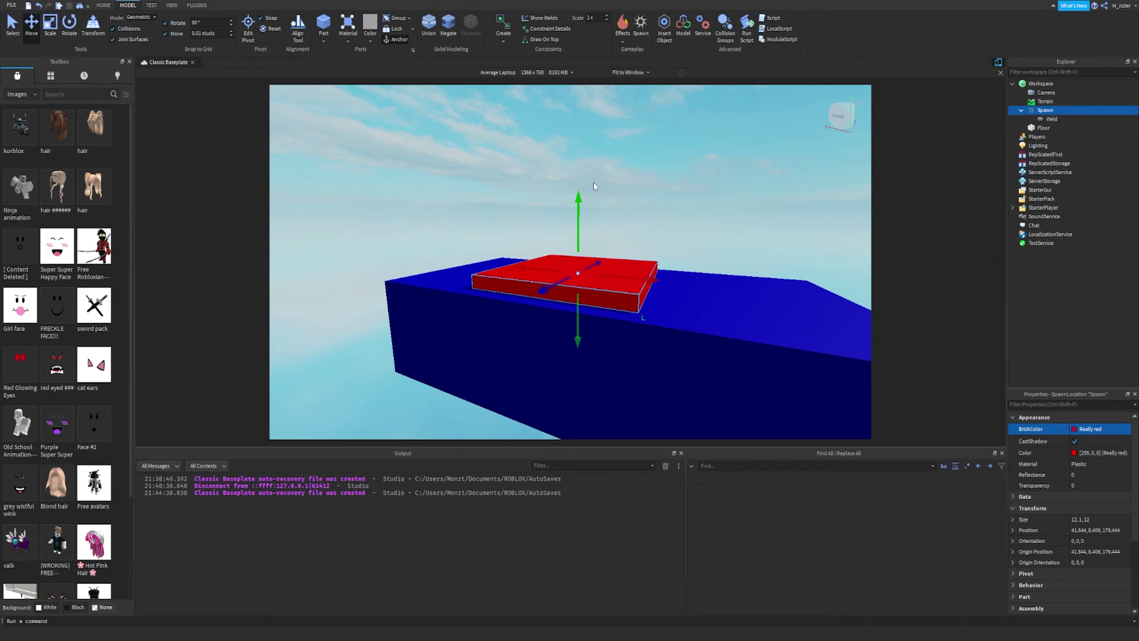
{"action": "left_click_drag", "start_coordinate": [579, 195], "coordinate": [651, 222]}
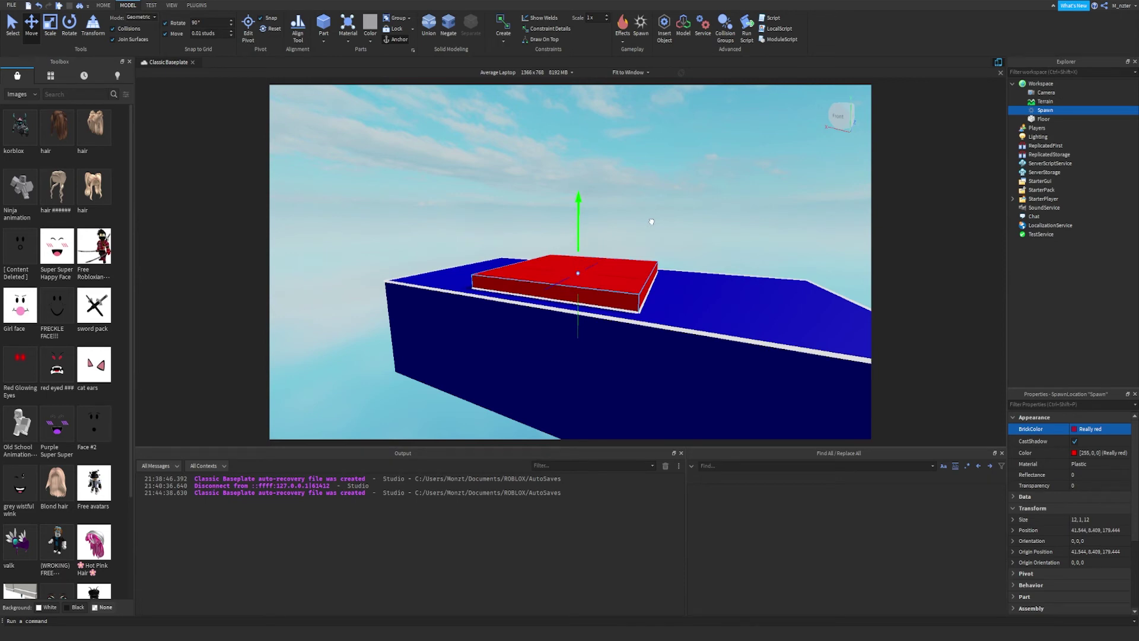
{"action": "left_click_drag", "start_coordinate": [651, 221], "coordinate": [653, 221]}
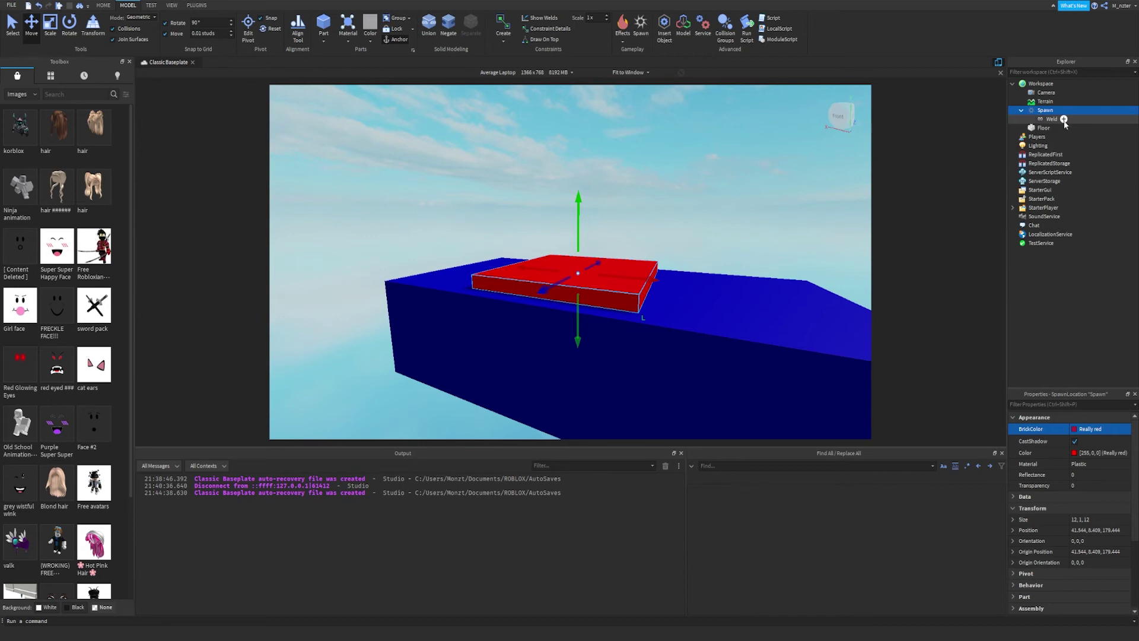
{"action": "left_click_drag", "start_coordinate": [579, 220], "coordinate": [580, 212]}
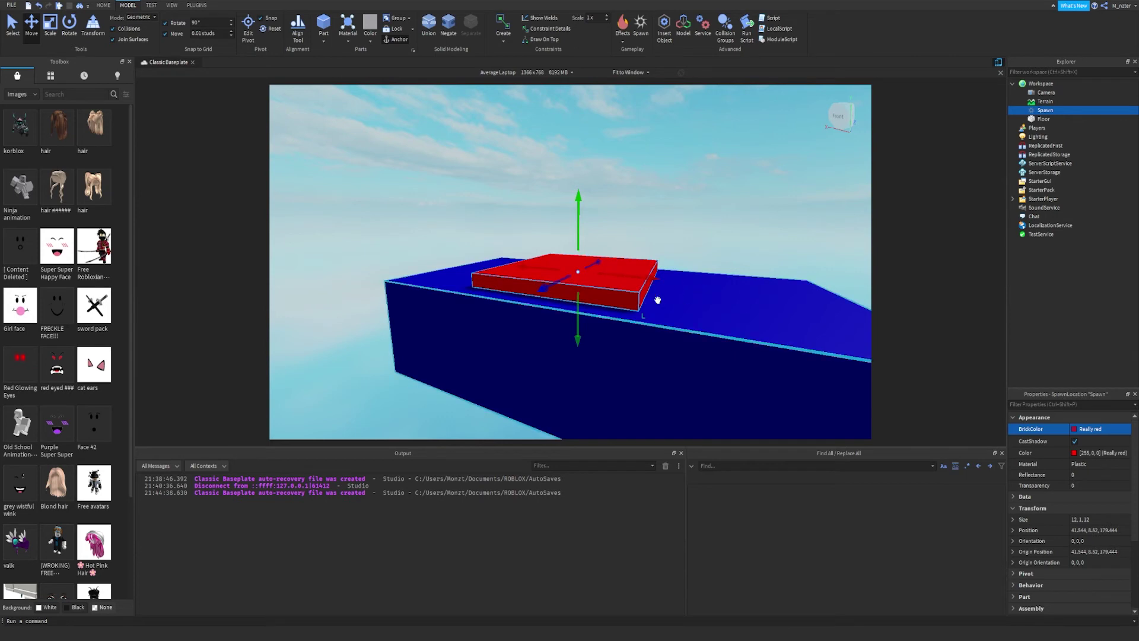
{"action": "key", "text": "w"}
{"action": "right_click_drag", "start_coordinate": [661, 195], "coordinate": [658, 193]}
{"action": "key", "text": "a"}
{"action": "key", "text": "q"}
{"action": "key", "text": "d"}
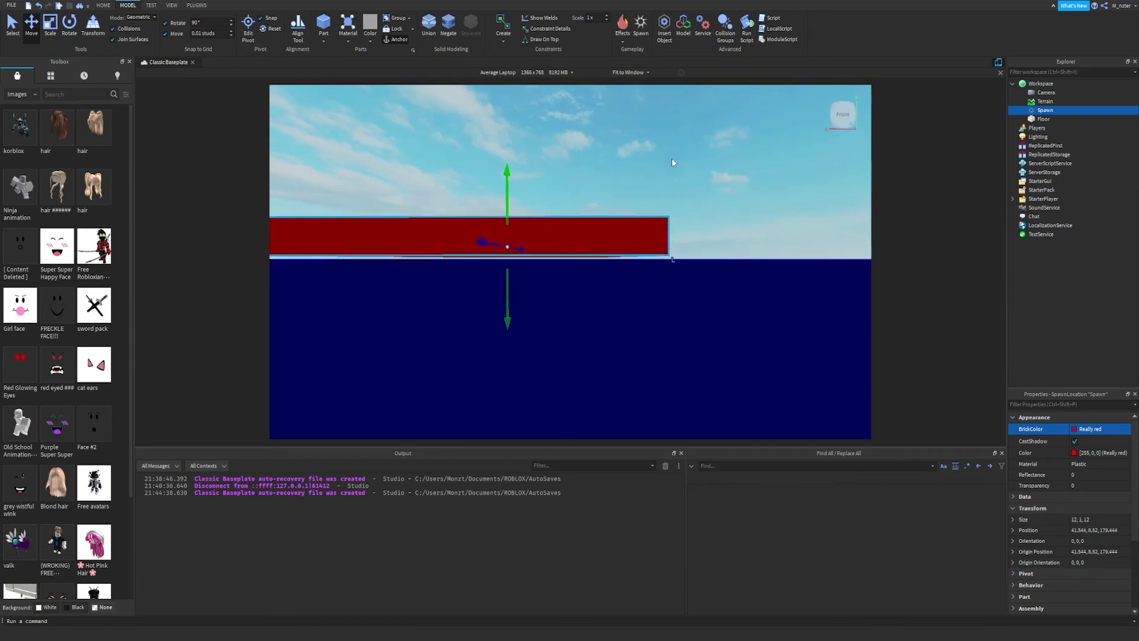
{"action": "key", "text": "a"}
{"action": "key", "text": "f"}
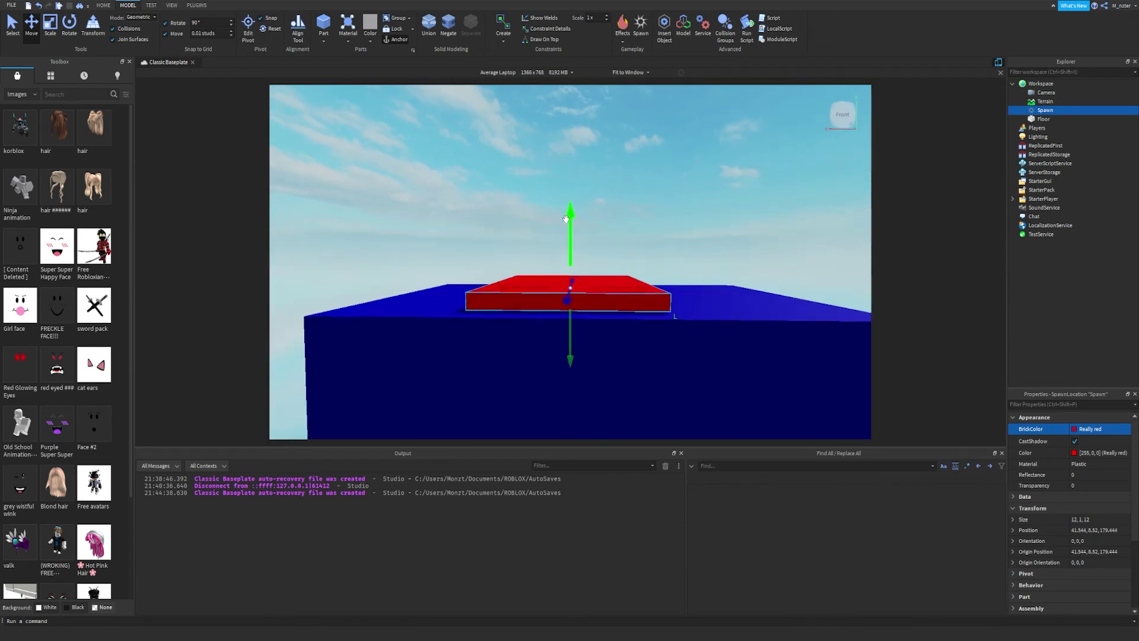
Lower the Spawn back onto the Floor's surface, to a height of about 8.45 studs, and collapse its contents in the object tree.
{"action": "left_click_drag", "start_coordinate": [571, 216], "coordinate": [570, 218]}
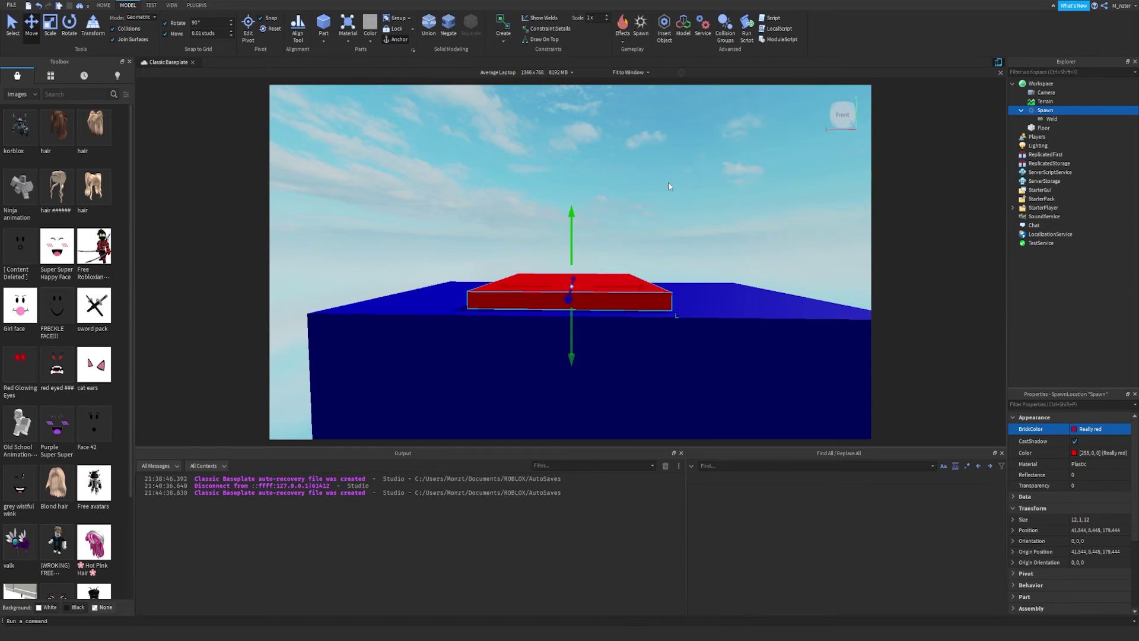
{"action": "right_click_drag", "start_coordinate": [669, 183], "coordinate": [685, 173]}
{"action": "key", "text": "d"}
{"action": "key", "text": "s"}
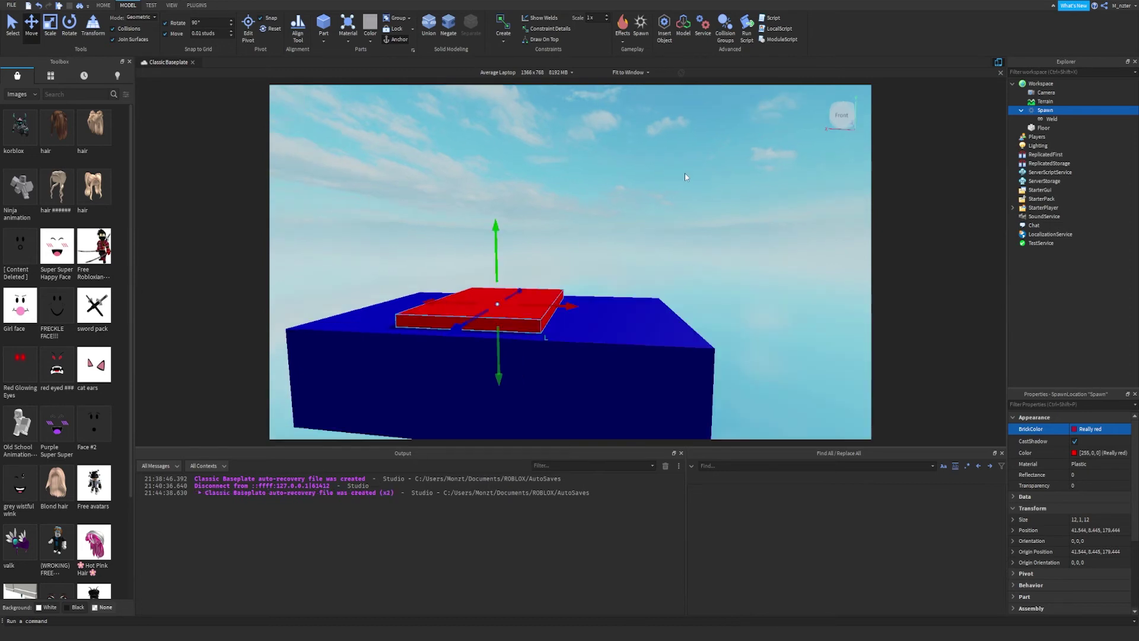
{"action": "left_click", "coordinate": [1020, 111]}
Playtest the place with the Spawn resting on the Floor.
{"action": "right_click_drag", "start_coordinate": [717, 145], "coordinate": [683, 146]}
{"action": "left_click", "coordinate": [151, 5]}
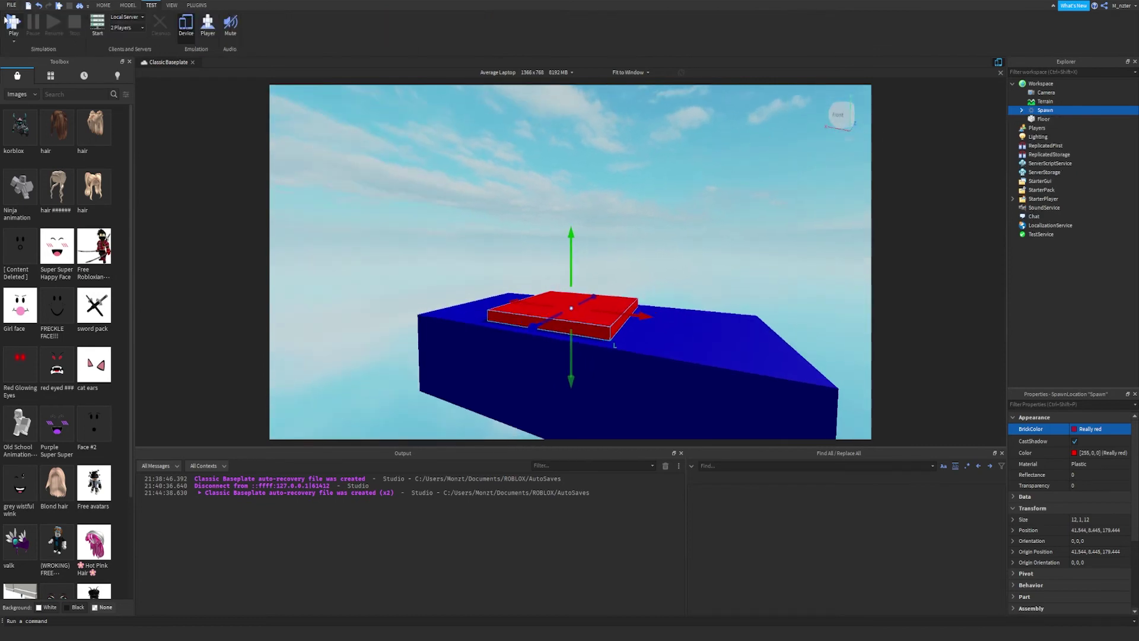
{"action": "left_click", "coordinate": [5, 20]}
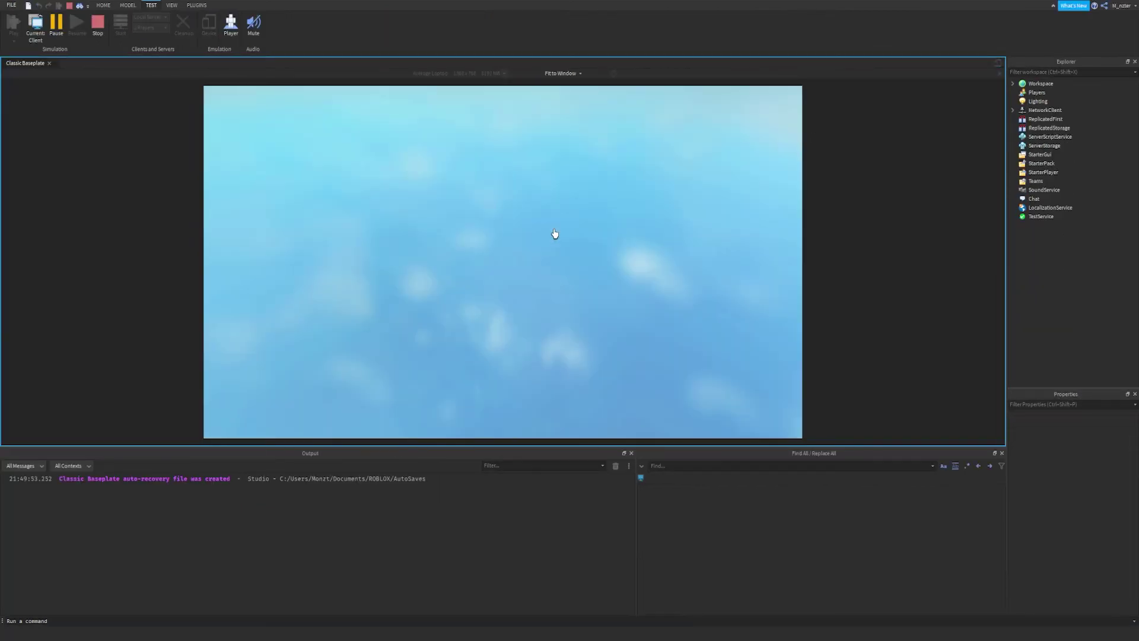
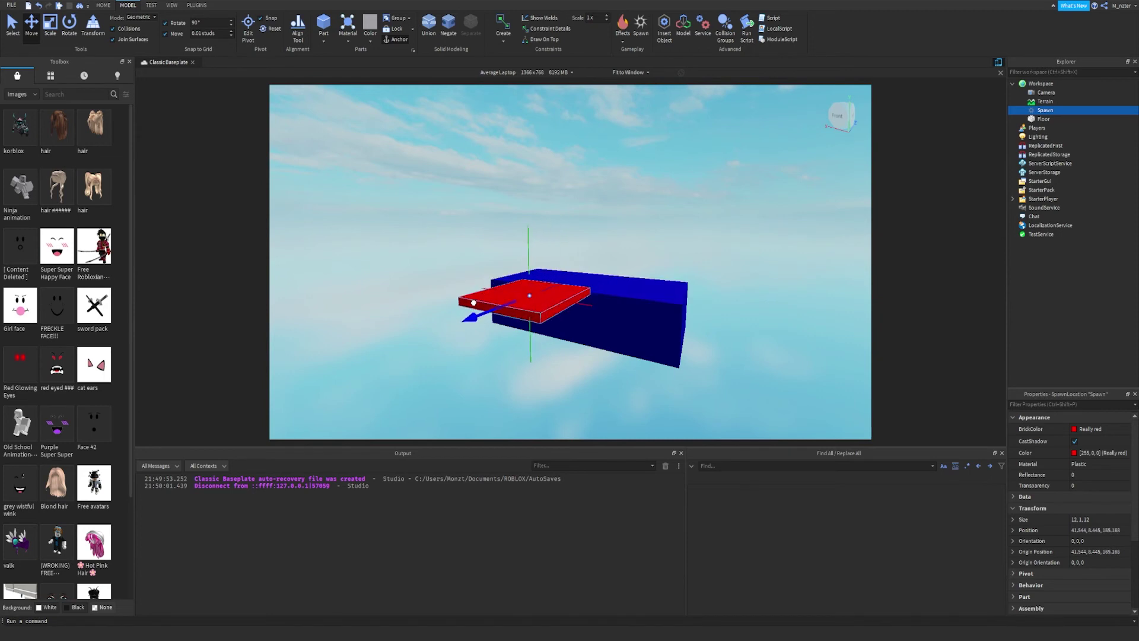
Move the Spawn along the Z axis off the side of the Floor, to a Z position of about 162.4.
{"action": "right_click_drag", "start_coordinate": [541, 251], "coordinate": [541, 251]}
{"action": "key", "text": "d"}
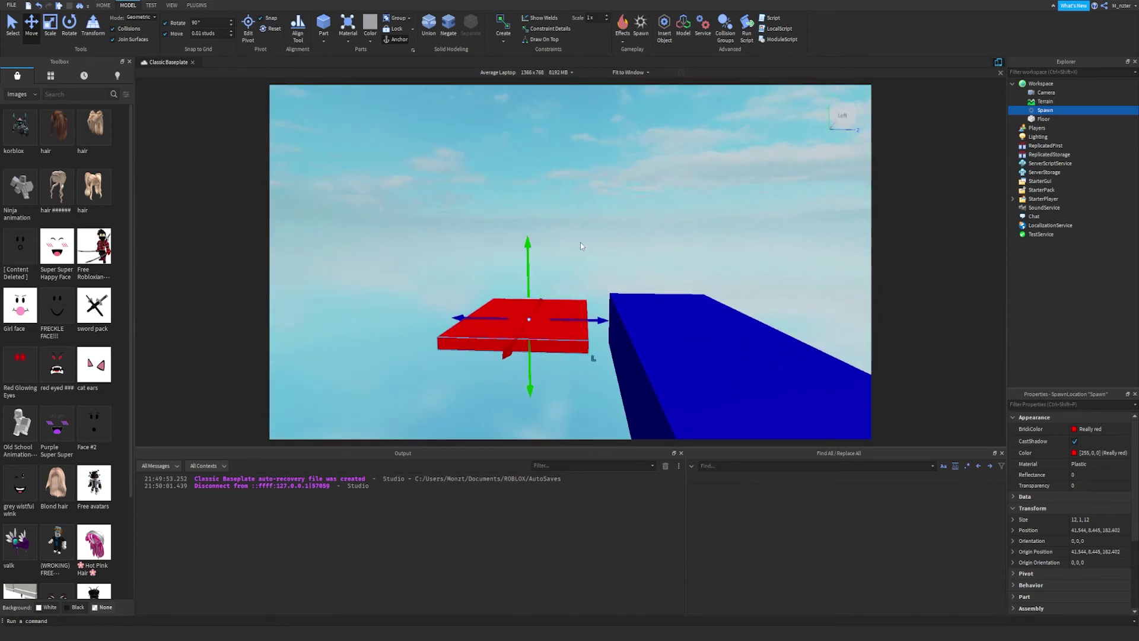
Playtest the place with the Spawn detached from the Floor, look around the character from several angles, and stop the test.
{"action": "key", "text": "F5"}
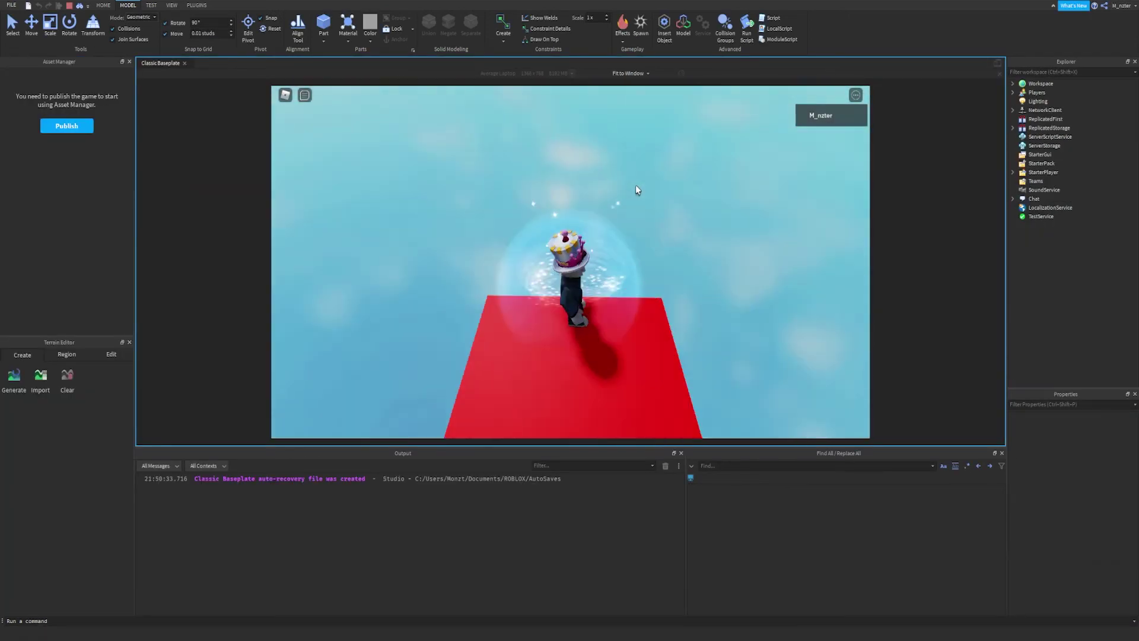
{"action": "right_click_drag", "start_coordinate": [635, 184], "coordinate": [636, 184]}
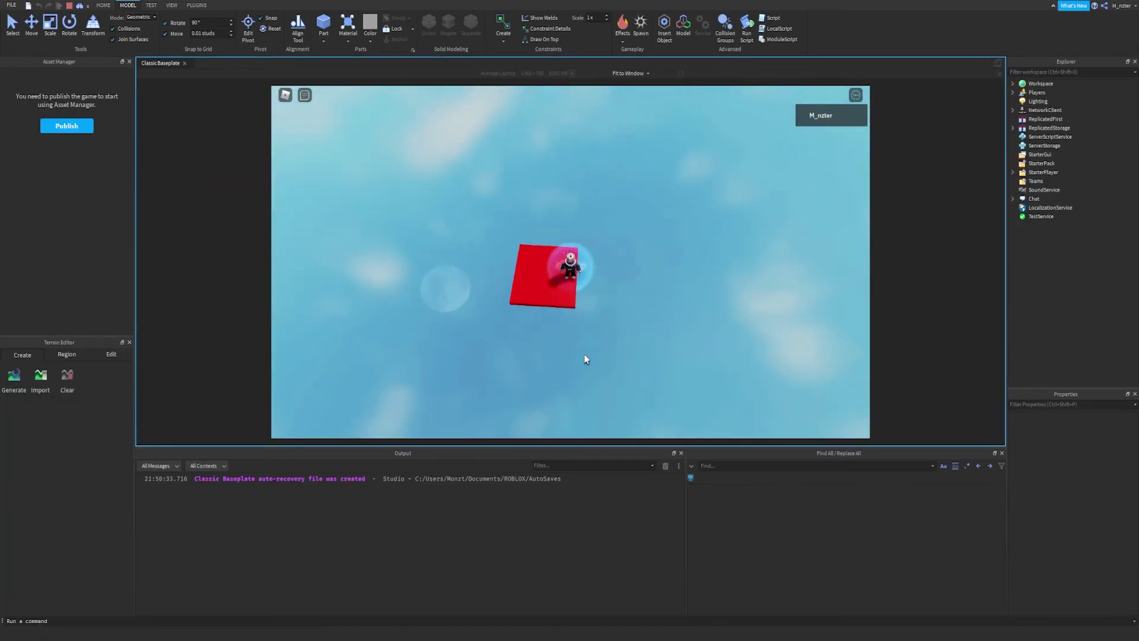
{"action": "right_click_drag", "start_coordinate": [592, 414], "coordinate": [579, 330]}
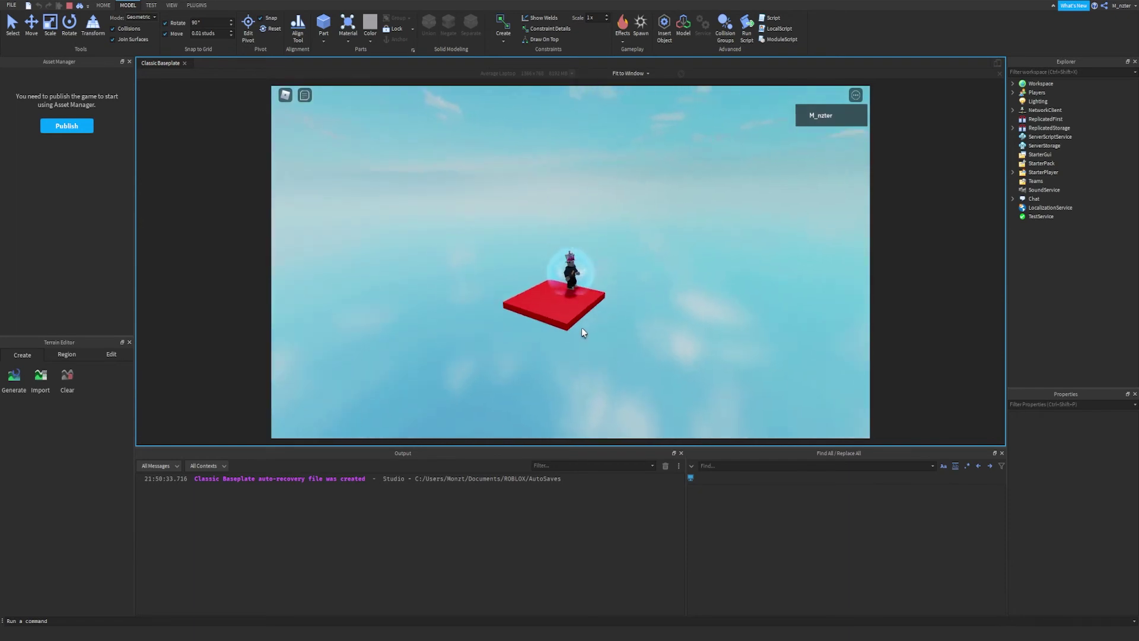
{"action": "key", "text": "shift+F5"}
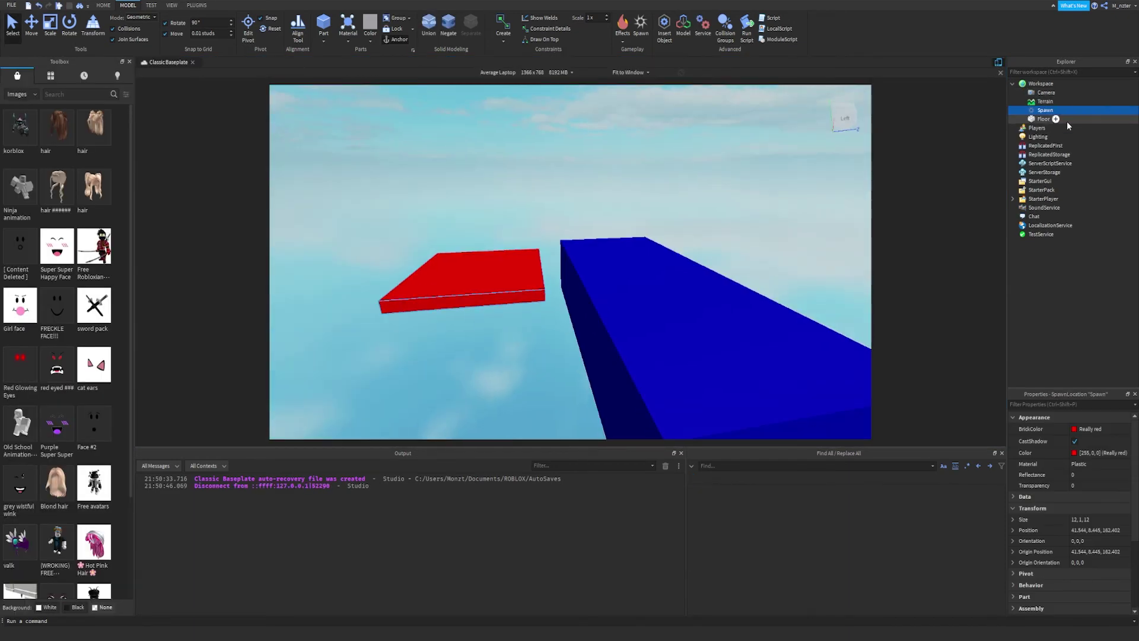
Filter the Floor part's properties for "Anch" and turn on Anchored.
{"action": "left_click", "coordinate": [1066, 120]}
{"action": "left_click", "coordinate": [1065, 404]}
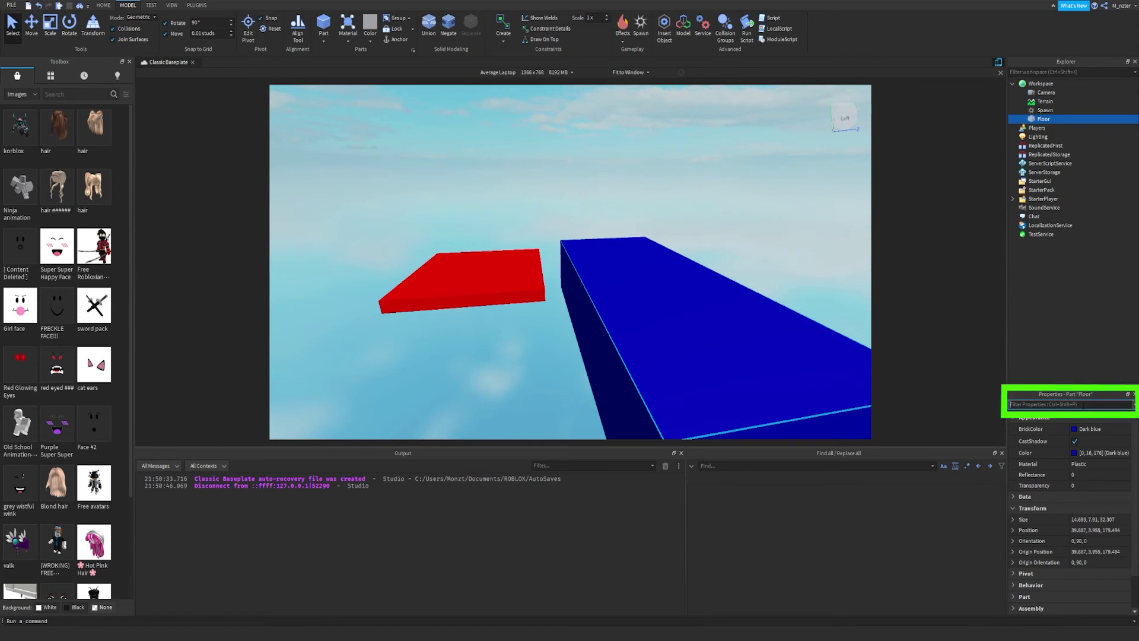
{"action": "type", "text": "Anch"}
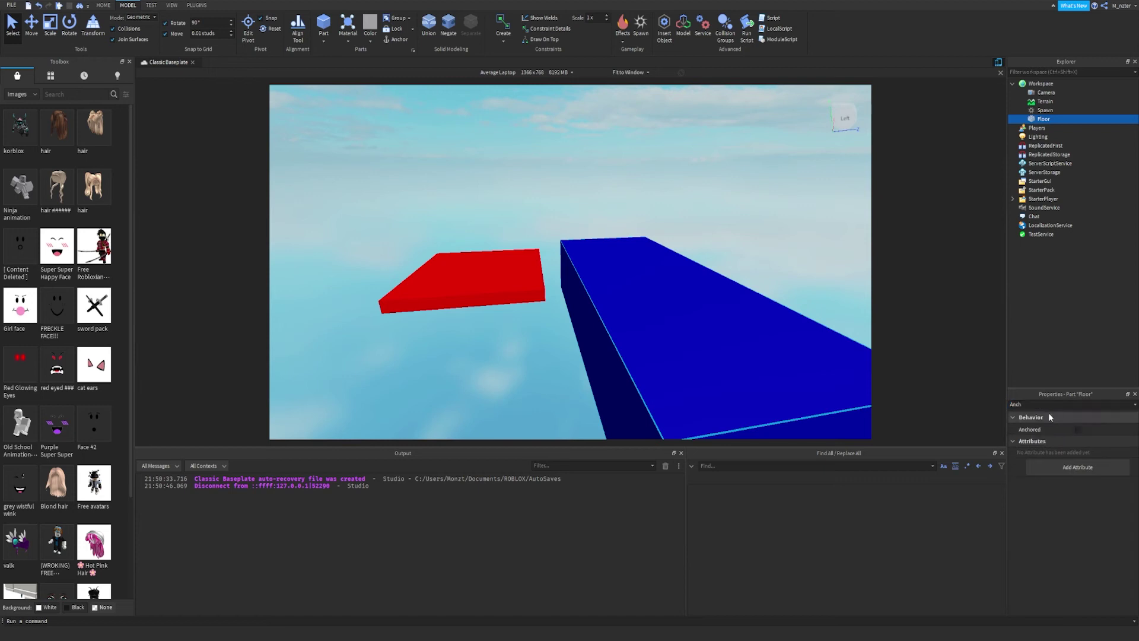
{"action": "left_click", "coordinate": [1078, 428]}
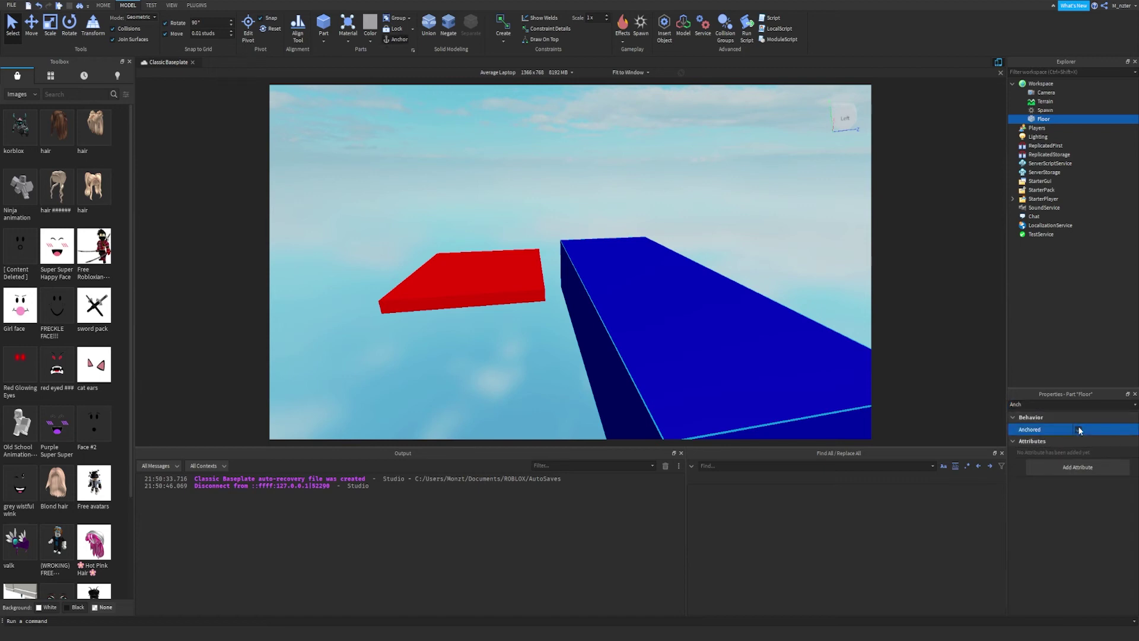
Playtest the place with the Floor anchored, walking and jumping the character around, and stop the test.
{"action": "key", "text": "F5"}
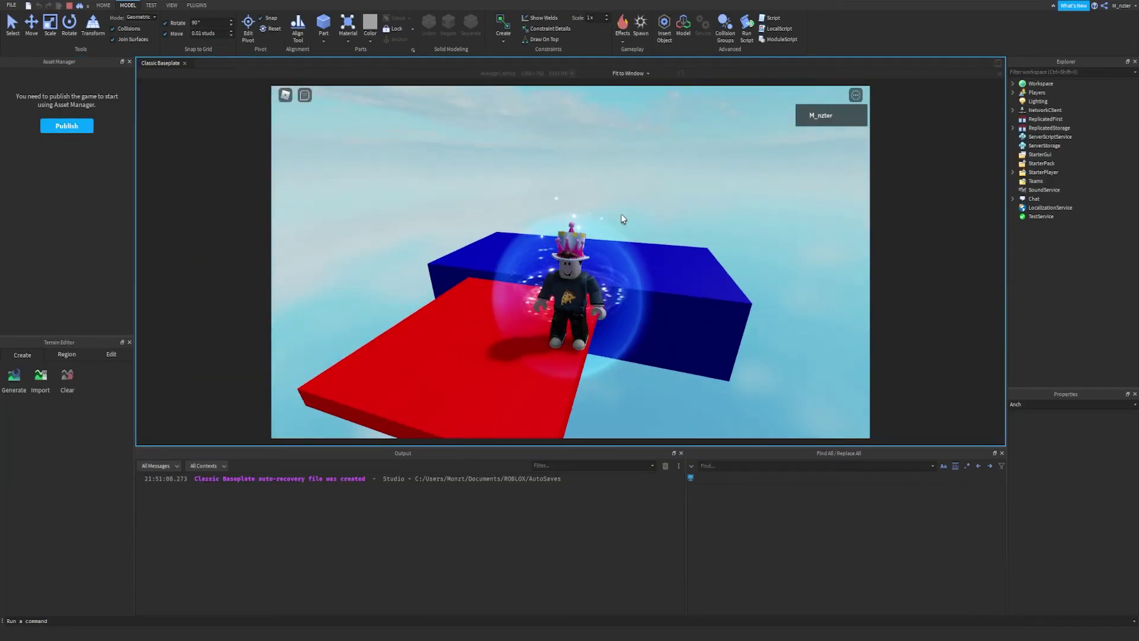
{"action": "key", "text": "w"}
{"action": "key", "text": "space"}
{"action": "right_click_drag", "start_coordinate": [623, 219], "coordinate": [608, 219]}
{"action": "key", "text": "w"}
{"action": "key", "text": "space"}
{"action": "key", "text": "shift+F5"}
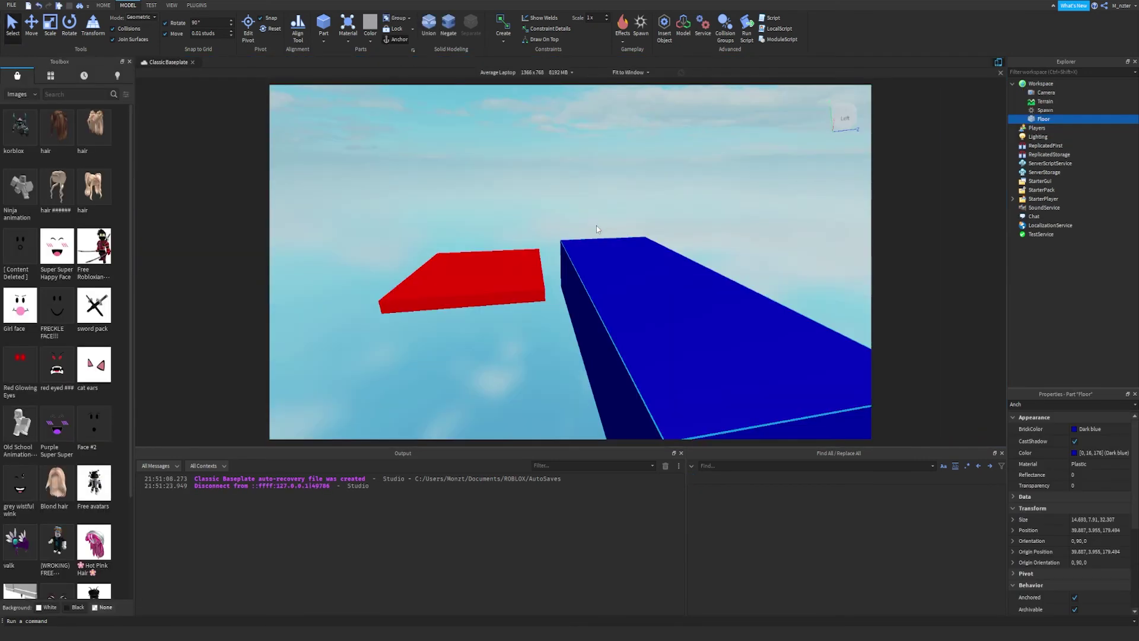
Examine the anchored Floor and the Spawn beside it from several angles and distances.
{"action": "key", "text": "f"}
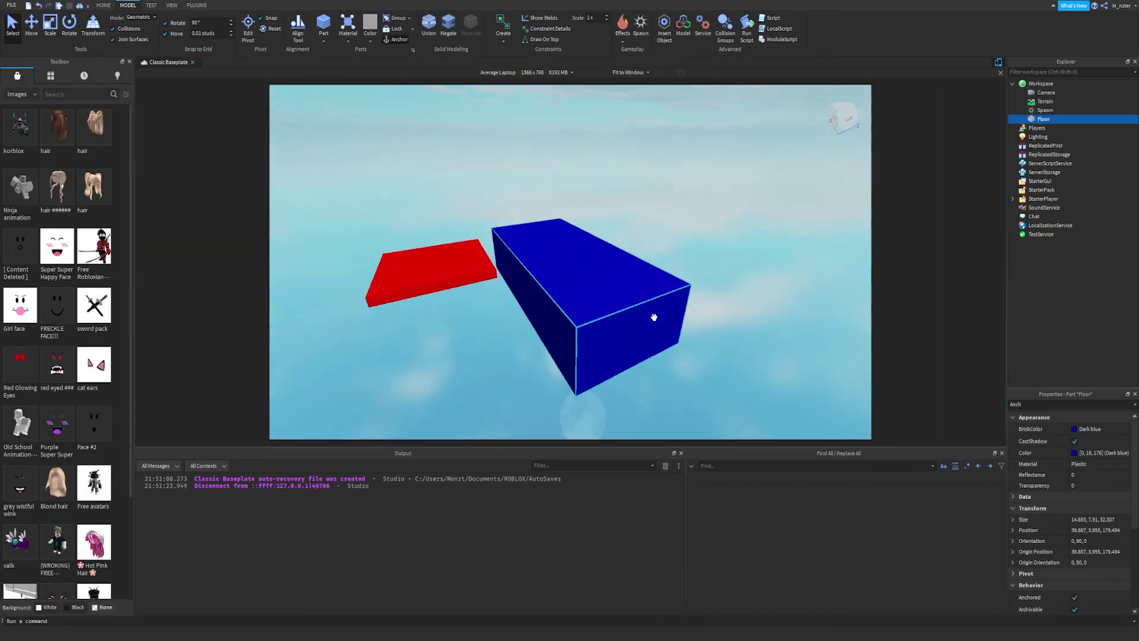
{"action": "right_click_drag", "start_coordinate": [656, 261], "coordinate": [657, 261]}
{"action": "key", "text": "w"}
{"action": "key", "text": "e"}
{"action": "key", "text": "s"}
{"action": "key", "text": "q"}
{"action": "key", "text": "d"}
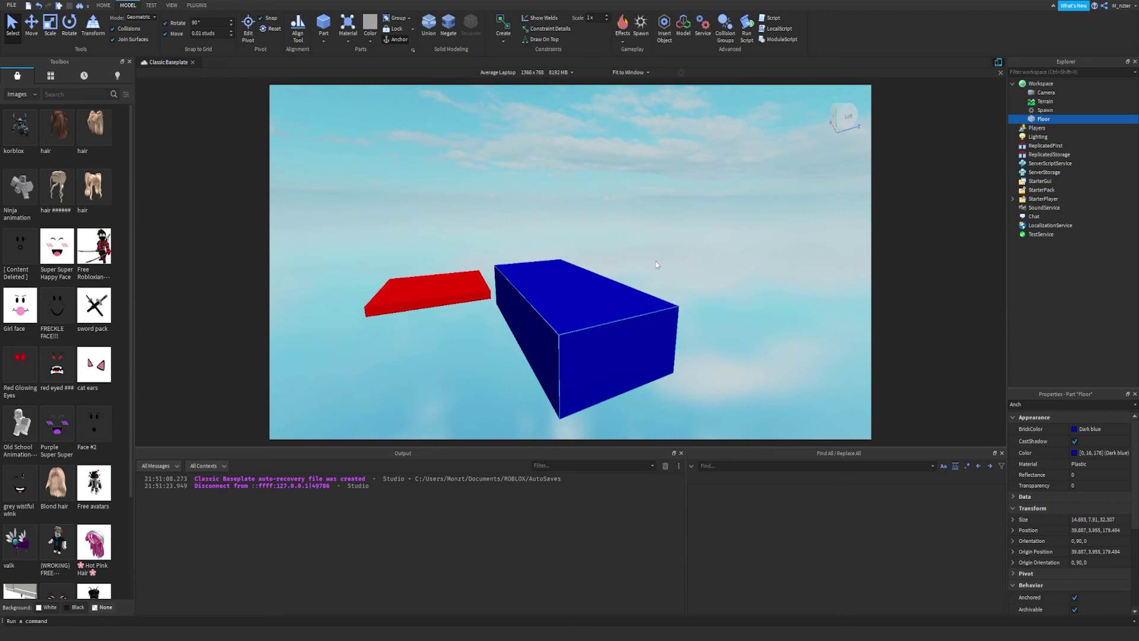
{"action": "right_click_drag", "start_coordinate": [656, 261], "coordinate": [656, 261]}
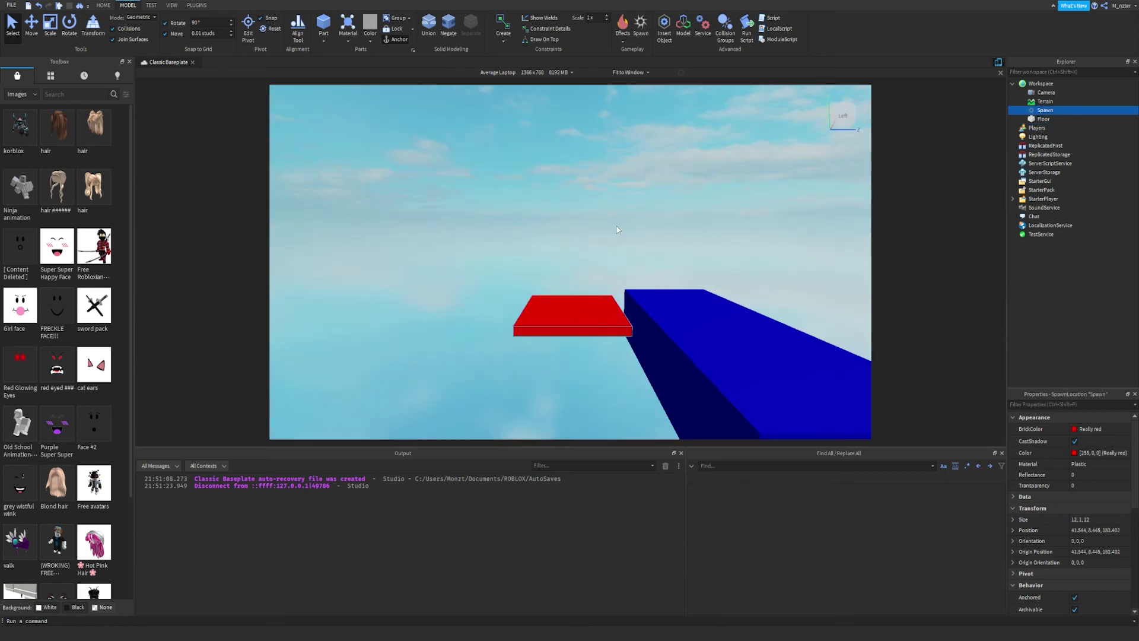
Select the red Spawn and filter its properties for "anch".
{"action": "right_click", "coordinate": [617, 226]}
{"action": "left_click", "coordinate": [577, 247]}
{"action": "left_click", "coordinate": [595, 305]}
{"action": "key", "text": "ctrl+shift+p"}
{"action": "type", "text": "anch"}
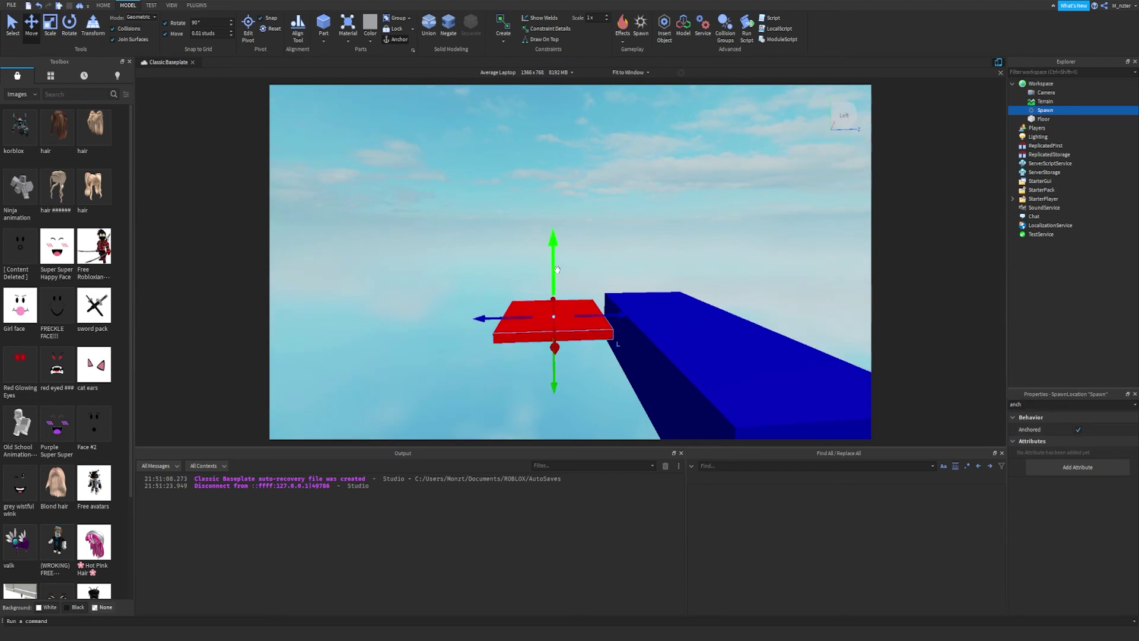
Move the Spawn along the Z axis over the Floor, to a Z position of about 179.7, and raise it high above the Floor.
{"action": "left_click_drag", "start_coordinate": [608, 314], "coordinate": [646, 336]}
{"action": "key", "text": "d"}
{"action": "key", "text": "d"}
{"action": "left_click_drag", "start_coordinate": [587, 277], "coordinate": [606, 199]}
{"action": "right_click_drag", "start_coordinate": [606, 199], "coordinate": [607, 198]}
{"action": "scroll", "coordinate": [607, 198], "scroll_direction": "down", "scroll_amount": 5}
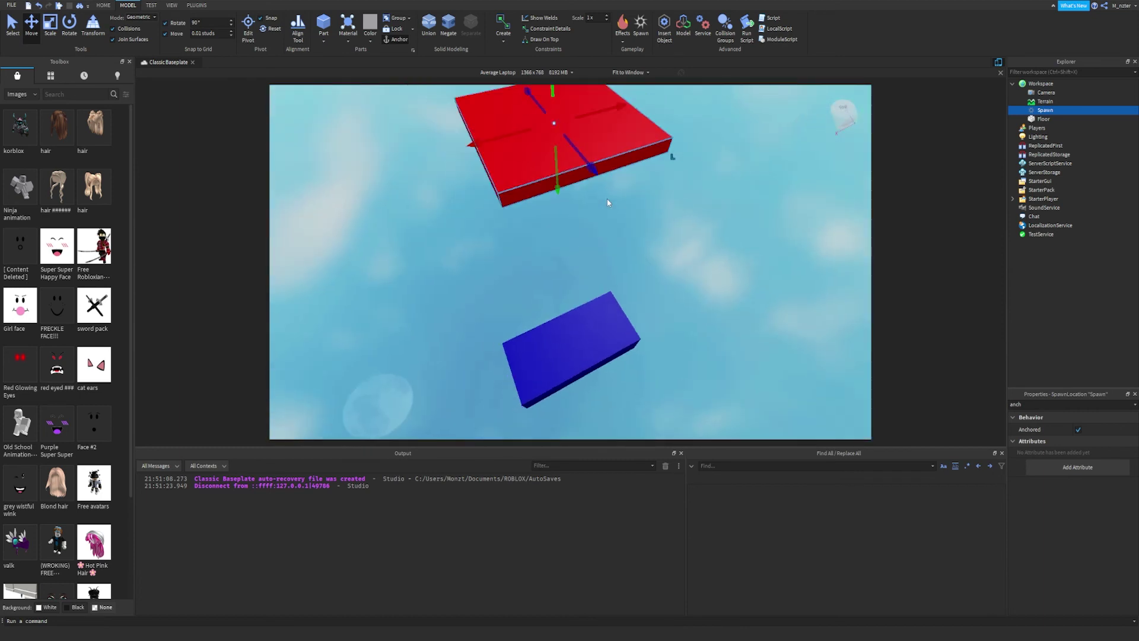
Turn off Anchored for the raised Spawn, playtest the place, and stop the test.
{"action": "left_click", "coordinate": [1077, 429]}
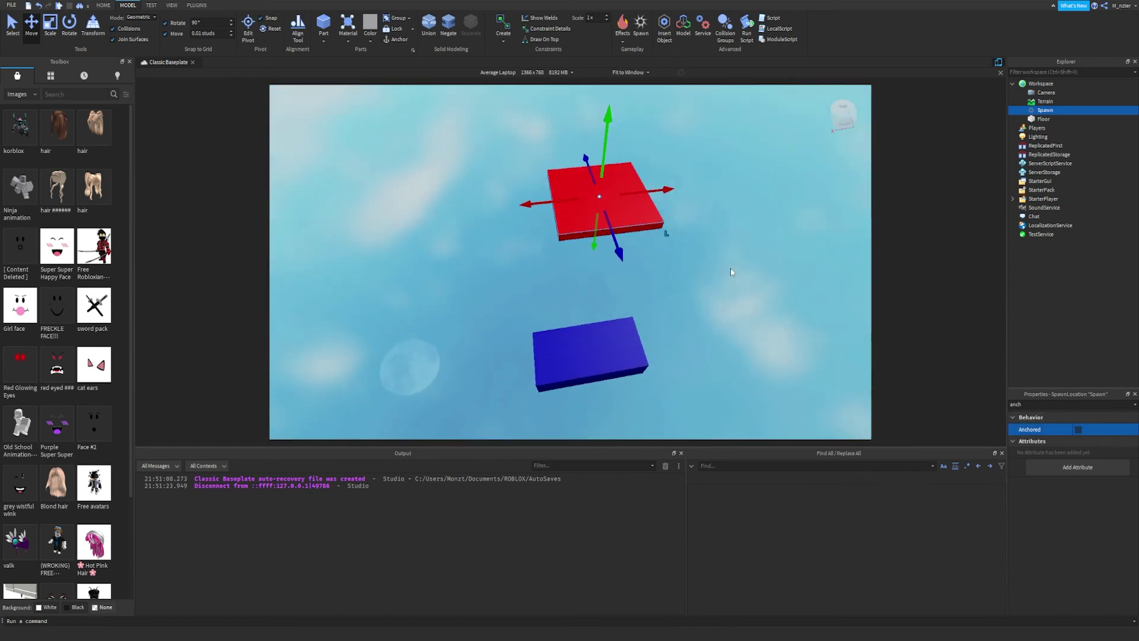
{"action": "key", "text": "F5"}
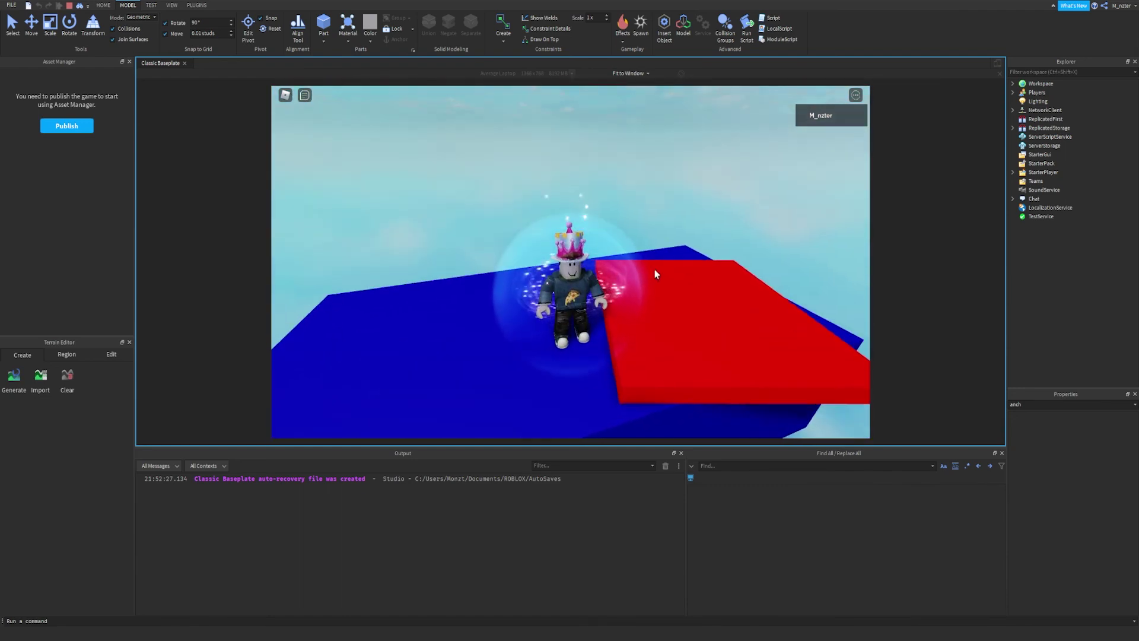
{"action": "key", "text": "shift+F5"}
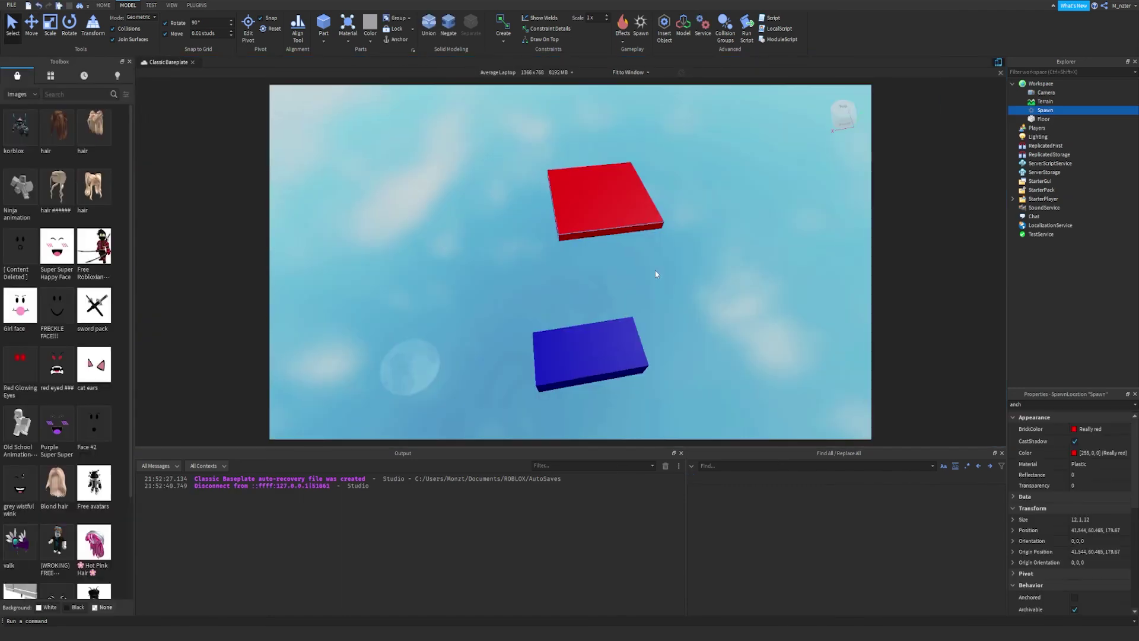
Lower the Spawn along the Y axis until it rests on top of the Floor, at a Y position of about 8.41.
{"action": "right_click_drag", "start_coordinate": [655, 271], "coordinate": [655, 270]}
{"action": "scroll", "coordinate": [655, 271], "scroll_direction": "down", "scroll_amount": 3}
{"action": "scroll", "coordinate": [655, 270], "scroll_direction": "down", "scroll_amount": 1}
{"action": "key", "text": "q"}
{"action": "key", "text": "w"}
{"action": "scroll", "coordinate": [655, 269], "scroll_direction": "down", "scroll_amount": 4}
{"action": "key", "text": "ctrl+2"}
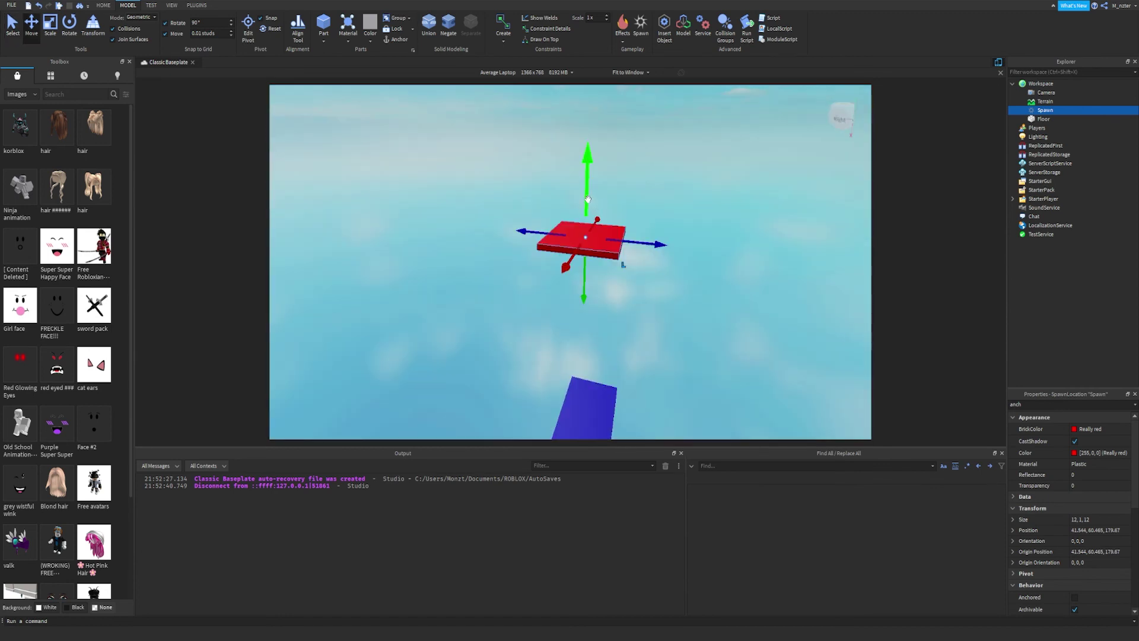
{"action": "left_click_drag", "start_coordinate": [587, 199], "coordinate": [597, 400]}
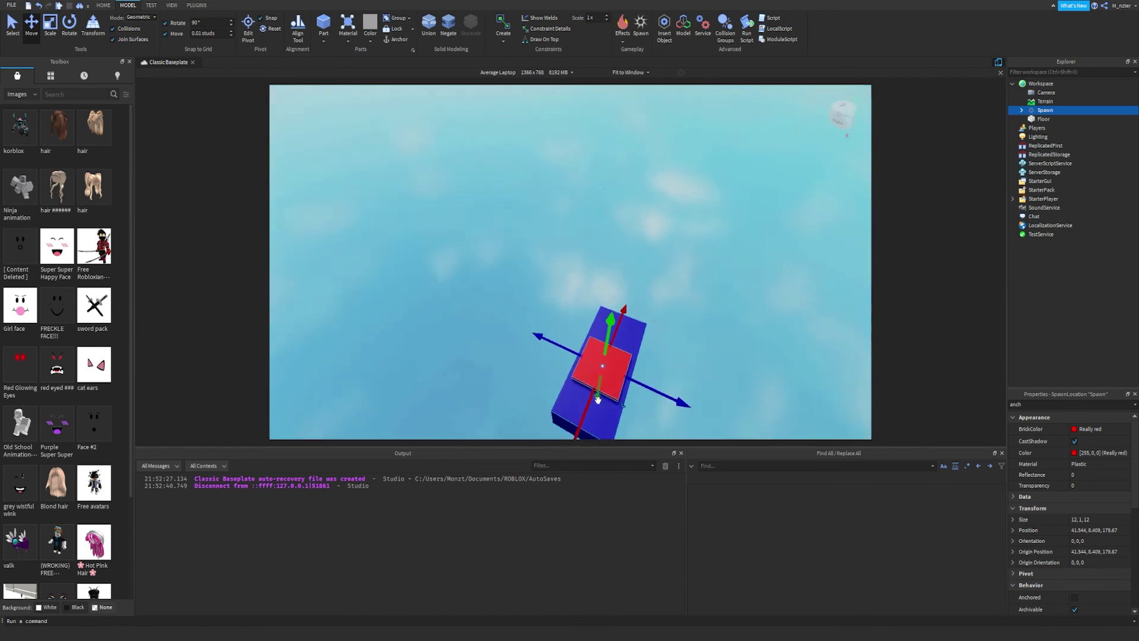
{"action": "right_click_drag", "start_coordinate": [598, 400], "coordinate": [598, 400]}
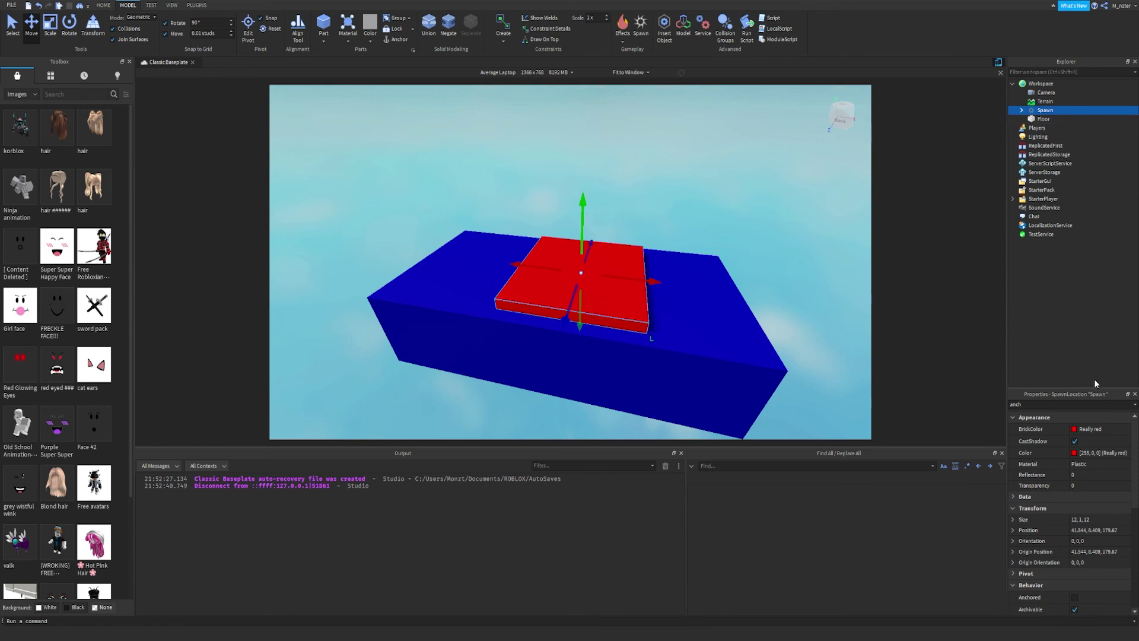
Set the Spawn's Transparency to 1, playtest the place with it invisible, and stop the test.
{"action": "left_click", "coordinate": [1096, 487]}
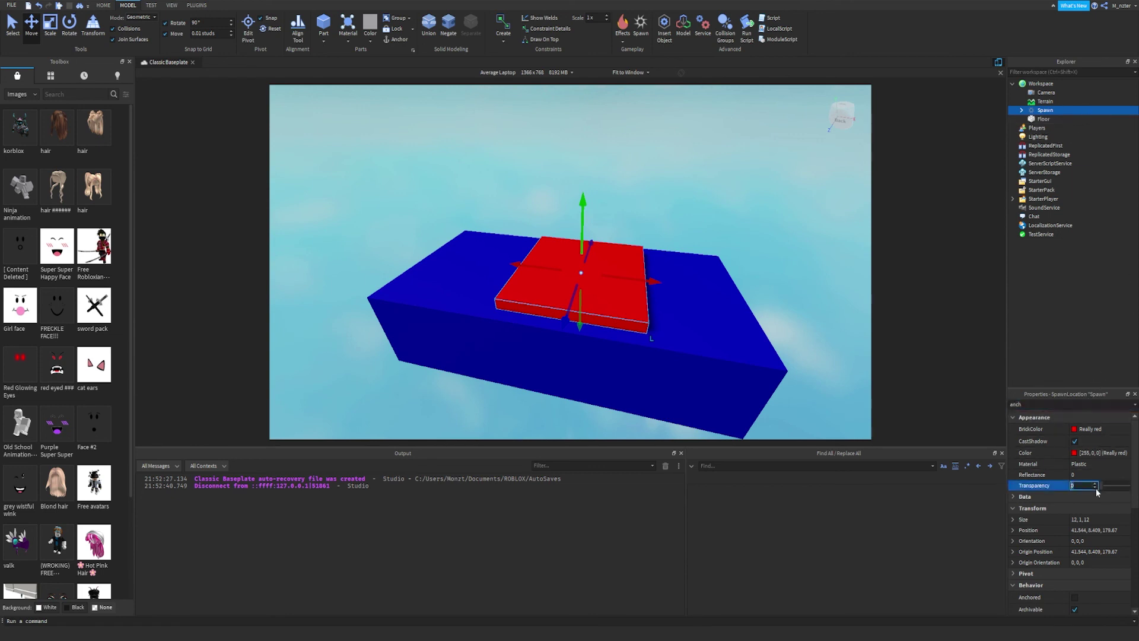
{"action": "type", "text": "1"}
{"action": "right_click_drag", "start_coordinate": [778, 326], "coordinate": [778, 328]}
{"action": "key", "text": "F5"}
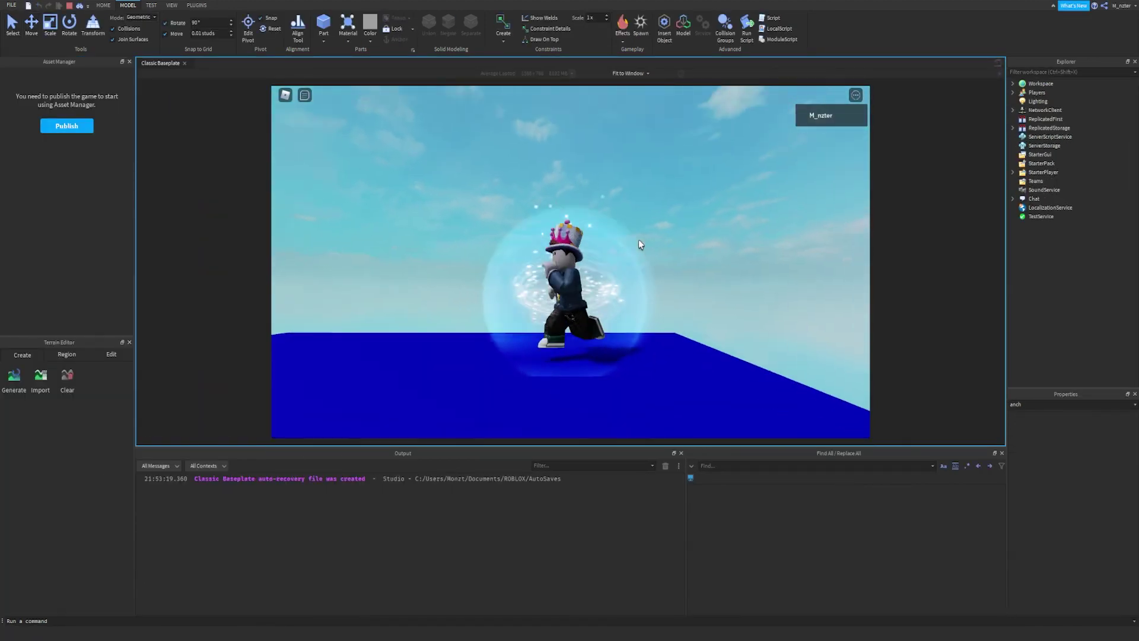
{"action": "key", "text": "shift+F5"}
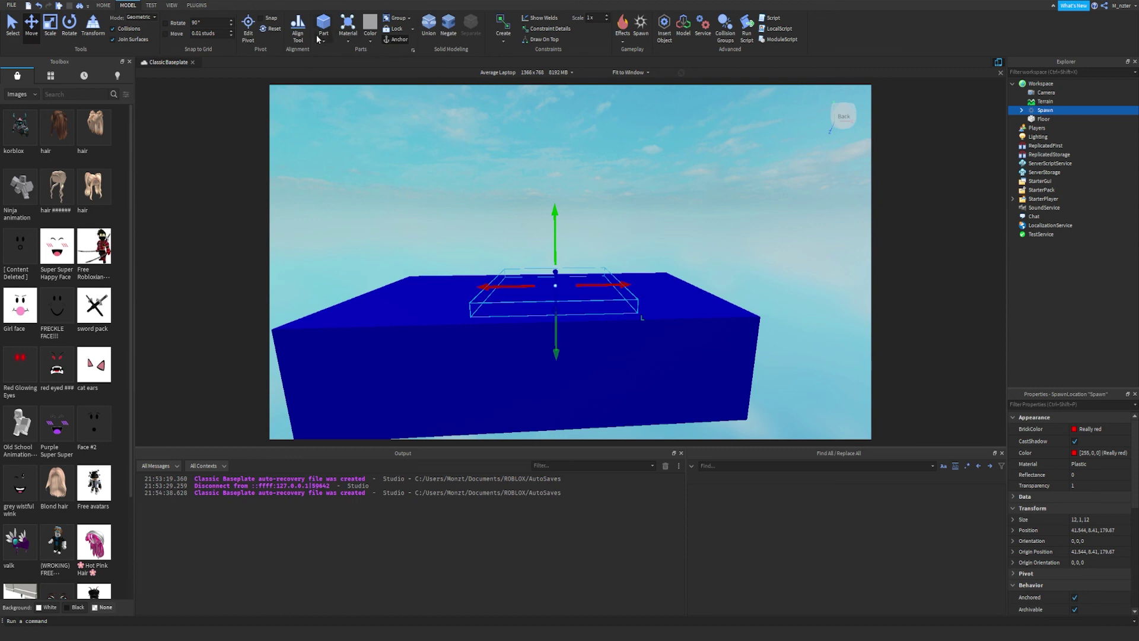
Set the Spawn's Transparency back to 0.
{"action": "left_click", "coordinate": [350, 41]}
{"action": "left_click", "coordinate": [350, 44]}
{"action": "left_click", "coordinate": [1086, 485]}
{"action": "type", "text": "0"}
{"action": "key", "text": "Return"}
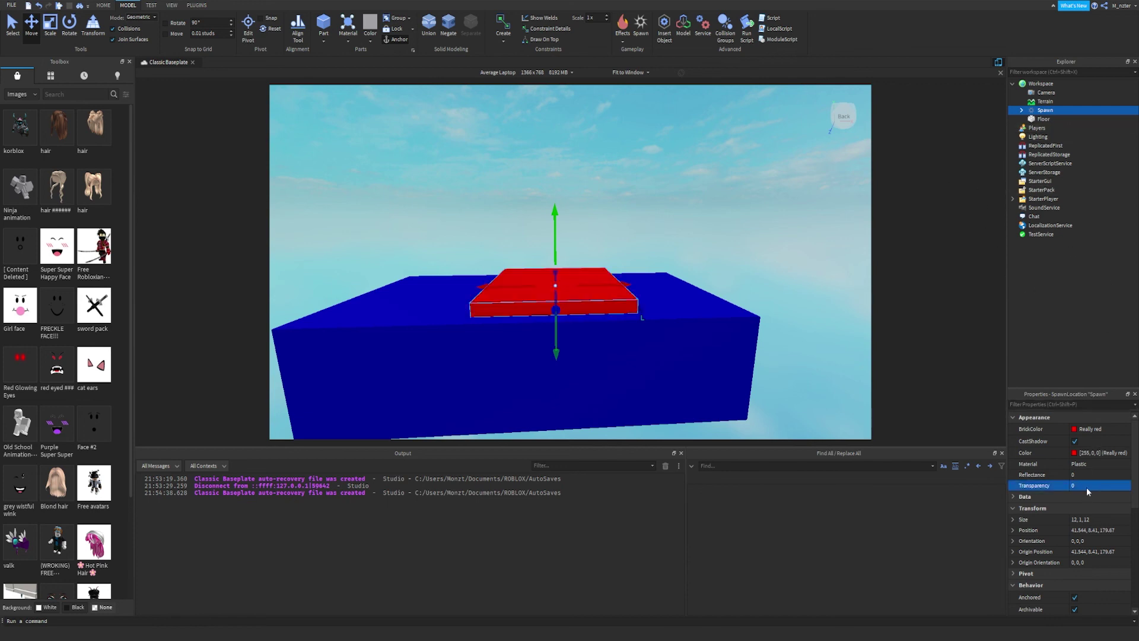
Apply the Wood material to the Spawn, and replace it with Sand.
{"action": "left_click", "coordinate": [346, 39]}
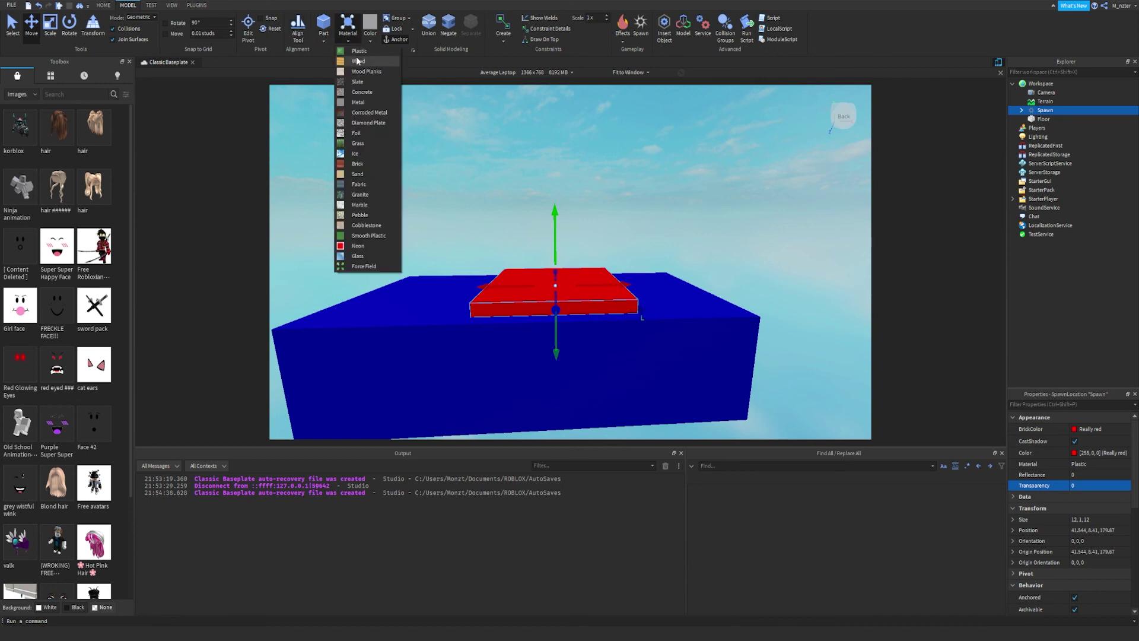
{"action": "left_click", "coordinate": [357, 60]}
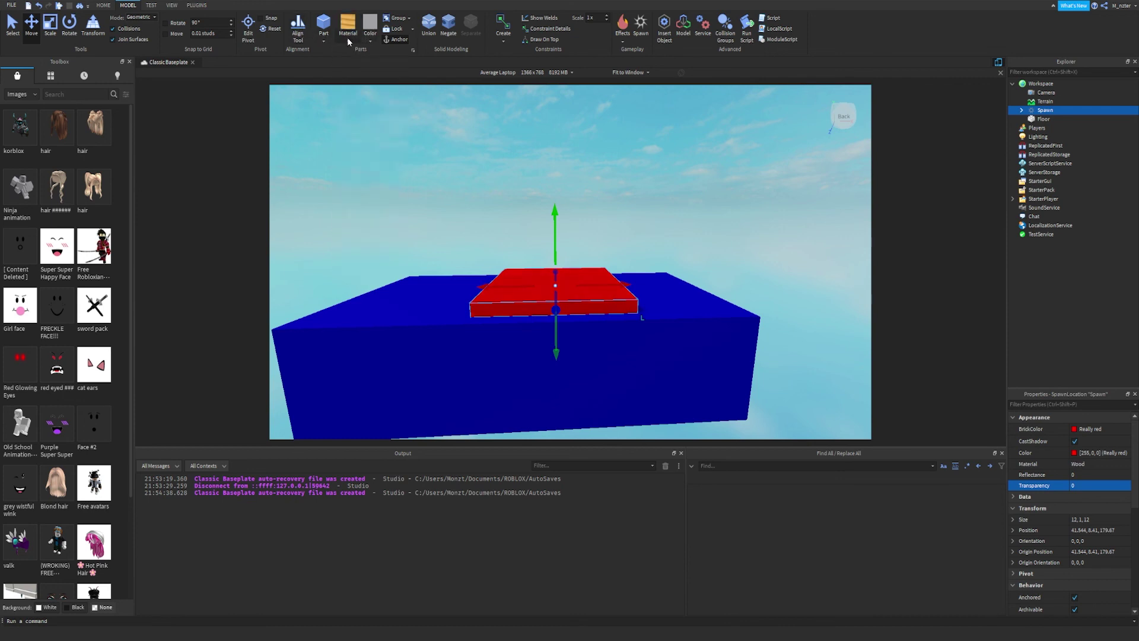
{"action": "left_click", "coordinate": [348, 39]}
{"action": "left_click", "coordinate": [369, 171]}
{"action": "scroll", "coordinate": [401, 156], "scroll_direction": "up", "scroll_amount": 3}
{"action": "right_click_drag", "start_coordinate": [400, 155], "coordinate": [400, 154]}
Color the Spawn Forest green and inspect it from several angles.
{"action": "left_click", "coordinate": [369, 40]}
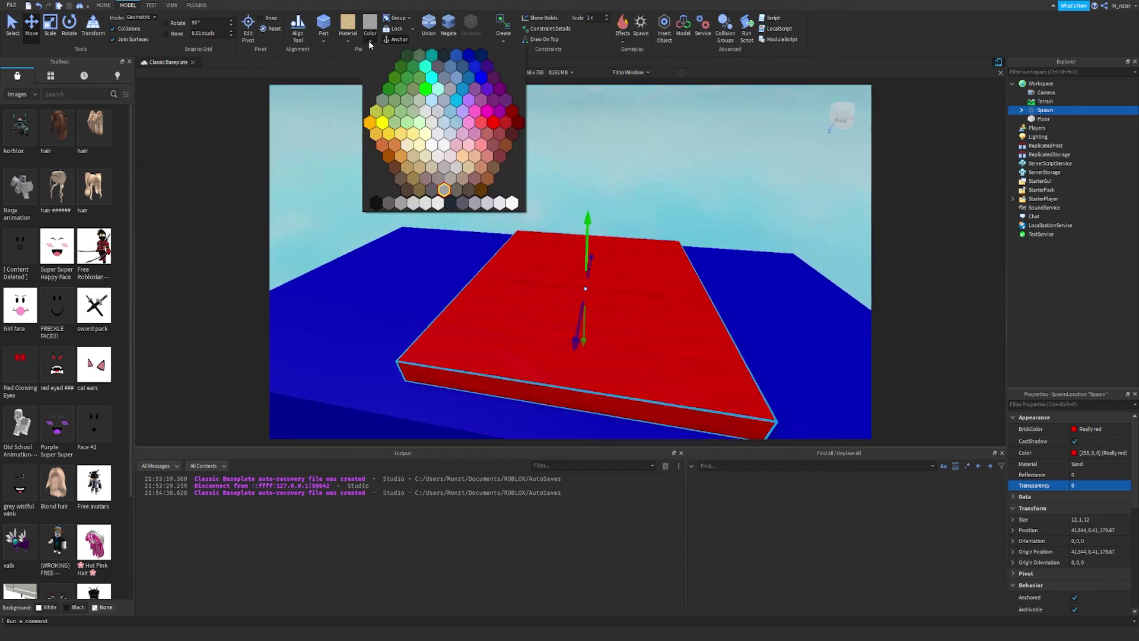
{"action": "left_click", "coordinate": [389, 88]}
{"action": "right_click_drag", "start_coordinate": [389, 87], "coordinate": [513, 165]}
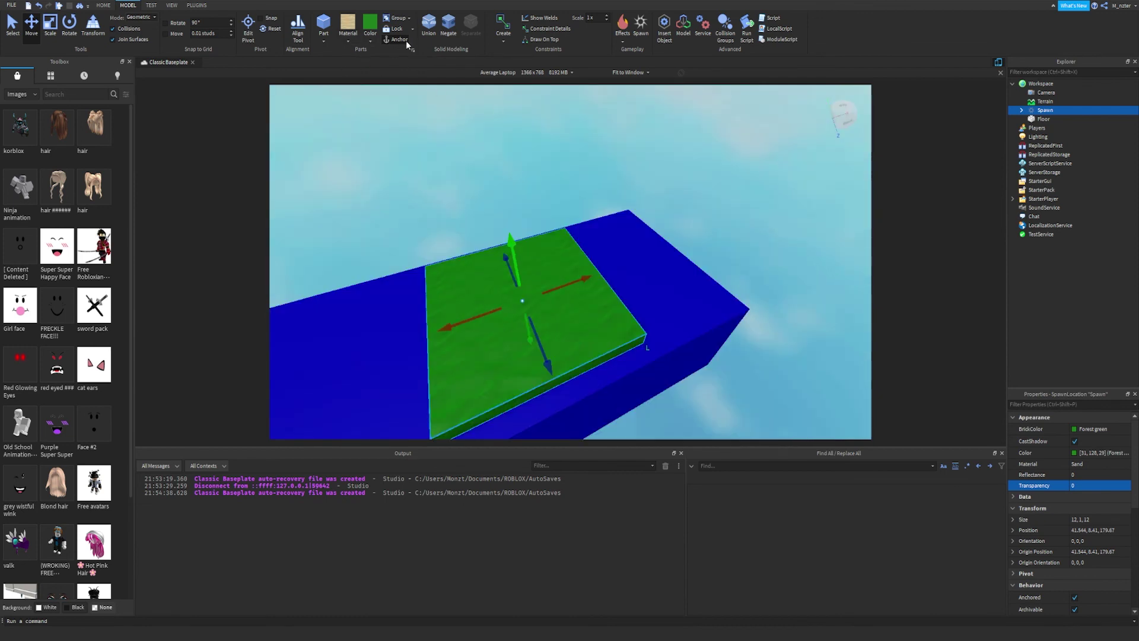
{"action": "right_click_drag", "start_coordinate": [404, 90], "coordinate": [389, 248]}
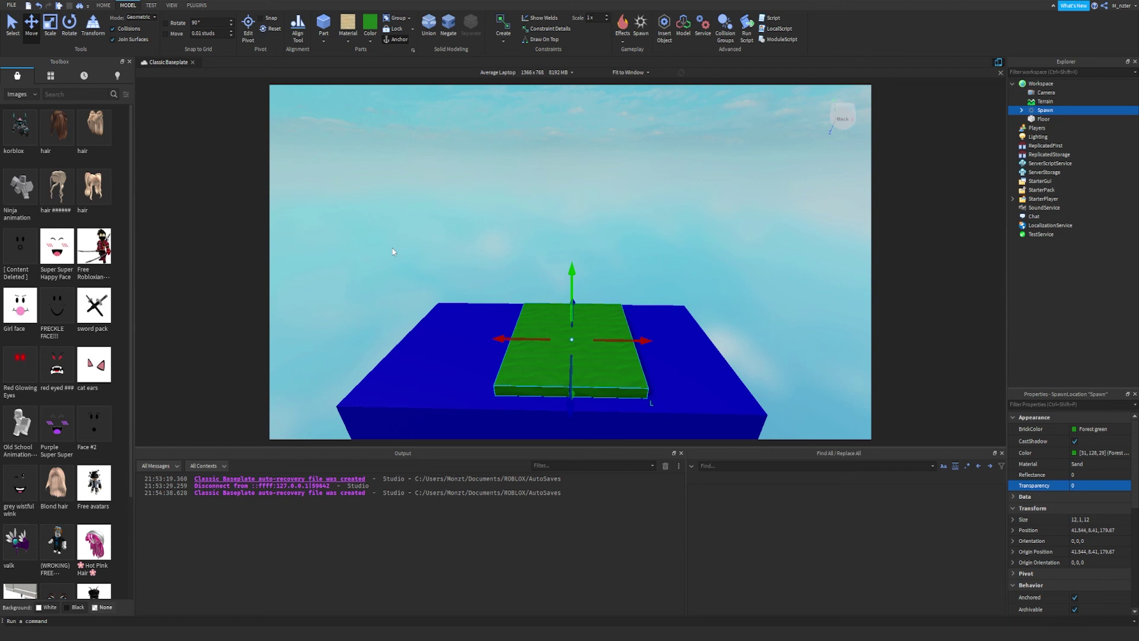
Save the place to a local file named Classic Baseplate.rbxl.
{"action": "left_click", "coordinate": [16, 6]}
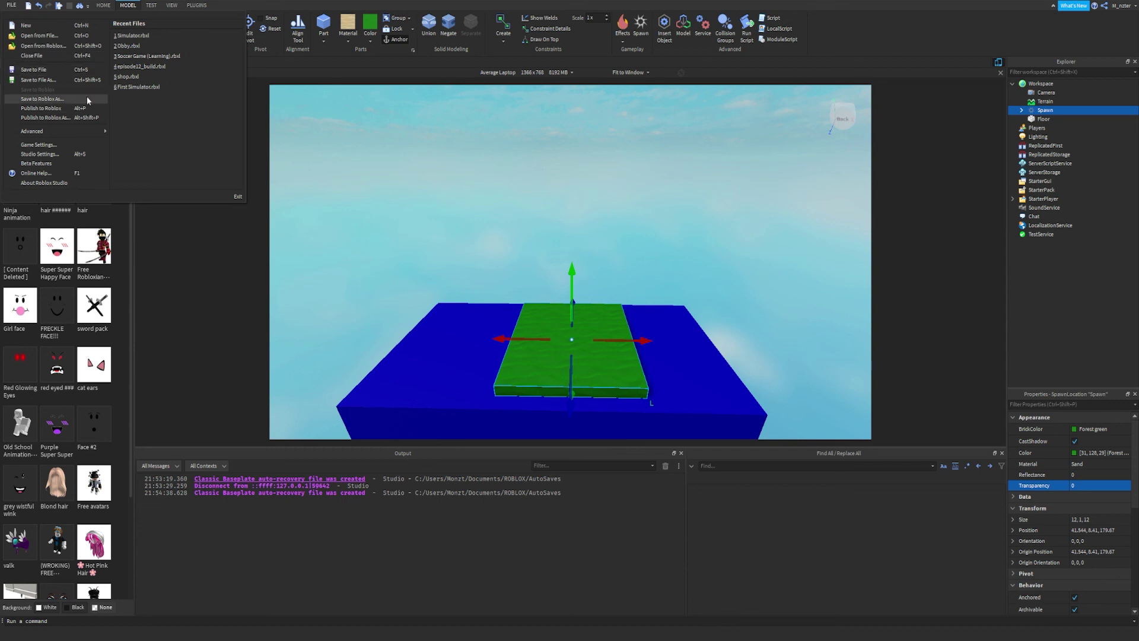
{"action": "left_click", "coordinate": [55, 68]}
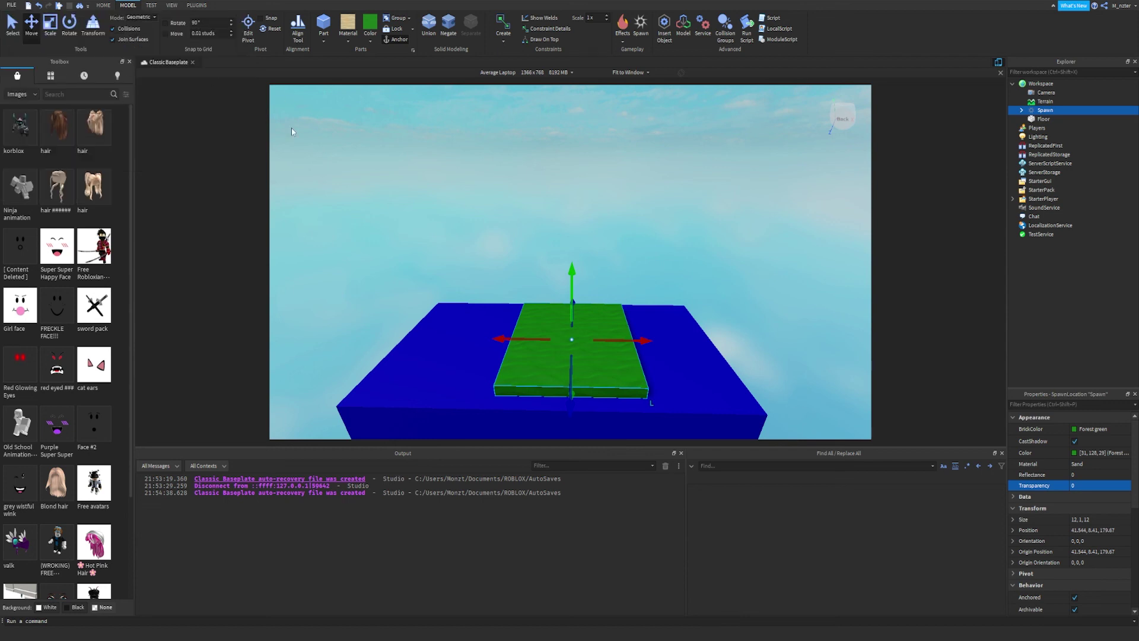
{"action": "key", "text": "Return"}
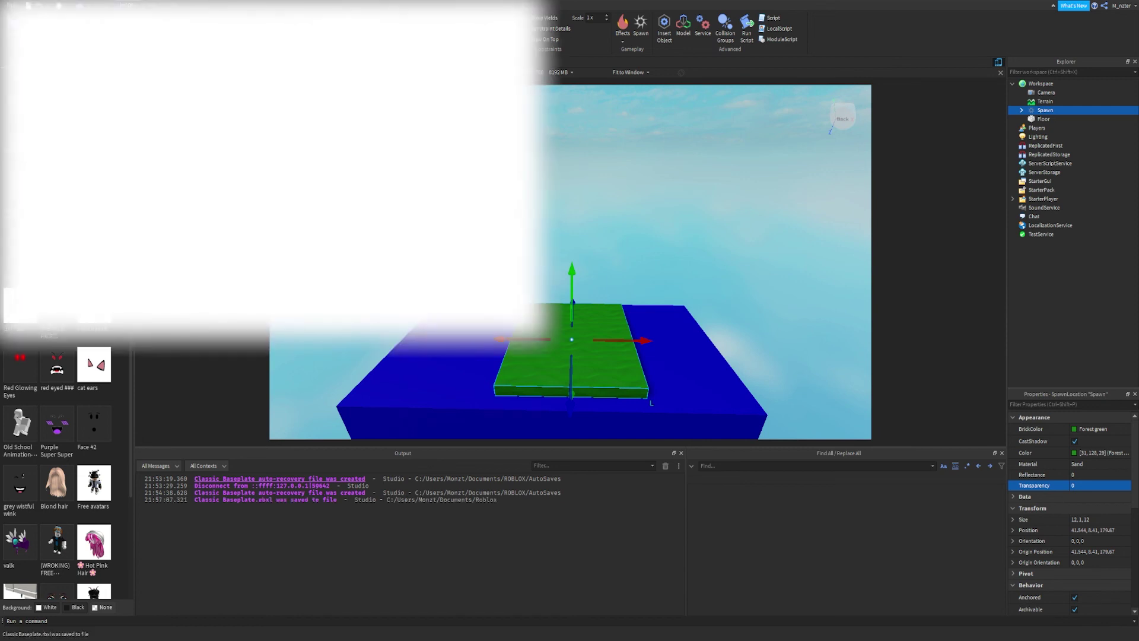
Start publishing the place to Roblox as a new game named "My First Game".
{"action": "left_click", "coordinate": [11, 5]}
{"action": "left_click", "coordinate": [84, 104]}
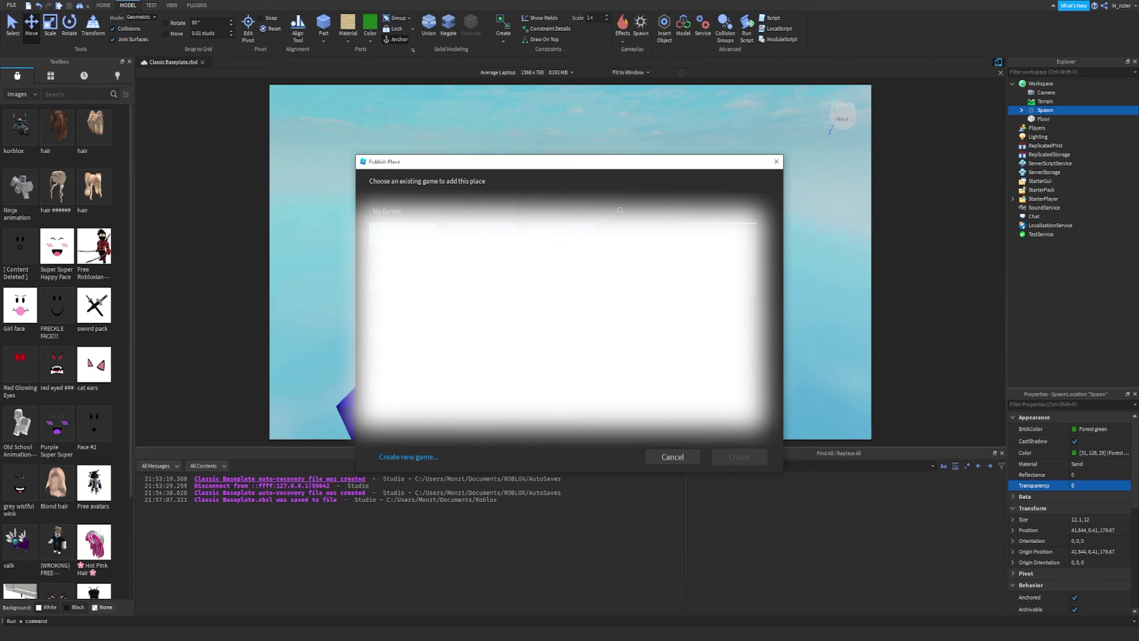
{"action": "left_click", "coordinate": [429, 458]}
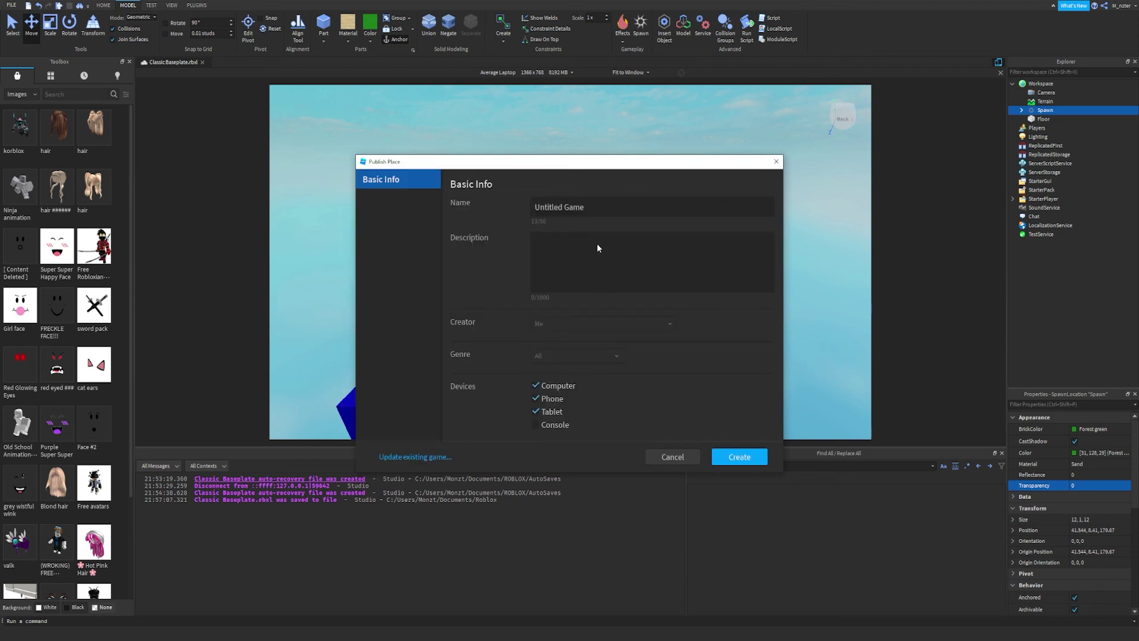
{"action": "left_click", "coordinate": [606, 210]}
{"action": "double_click", "coordinate": [606, 210]}
{"action": "key", "text": "ctrl+a"}
{"action": "type", "text": "My"}
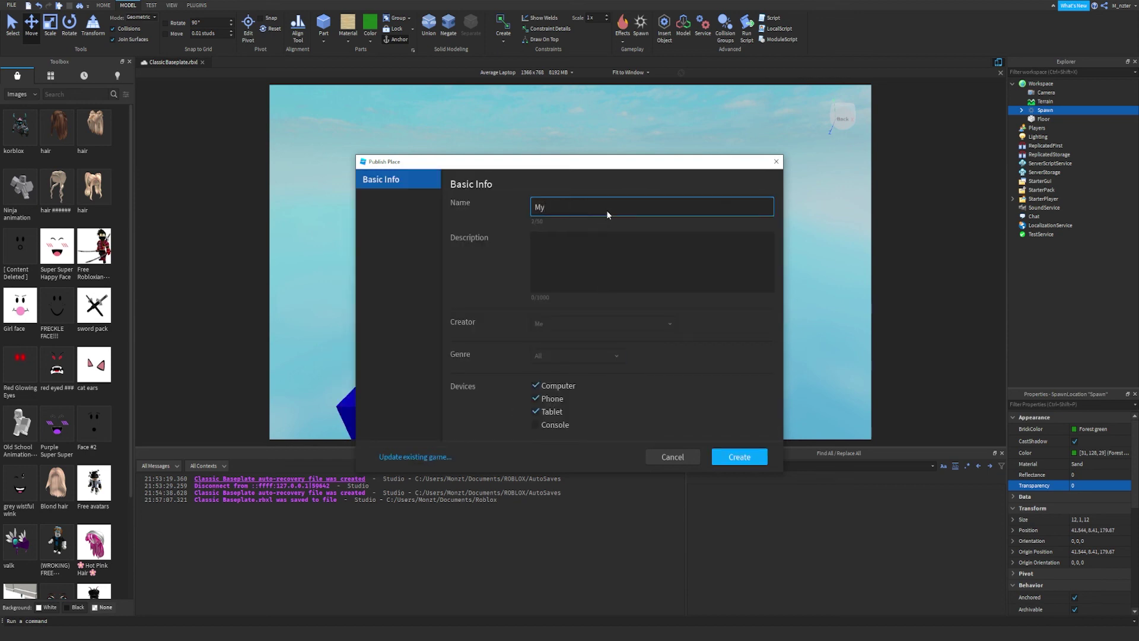
{"action": "type", "text": " First Game"}
Turn off the Phone and Tablet devices, create the game, and close the publishing dialog.
{"action": "left_click", "coordinate": [543, 399]}
{"action": "left_click", "coordinate": [540, 412]}
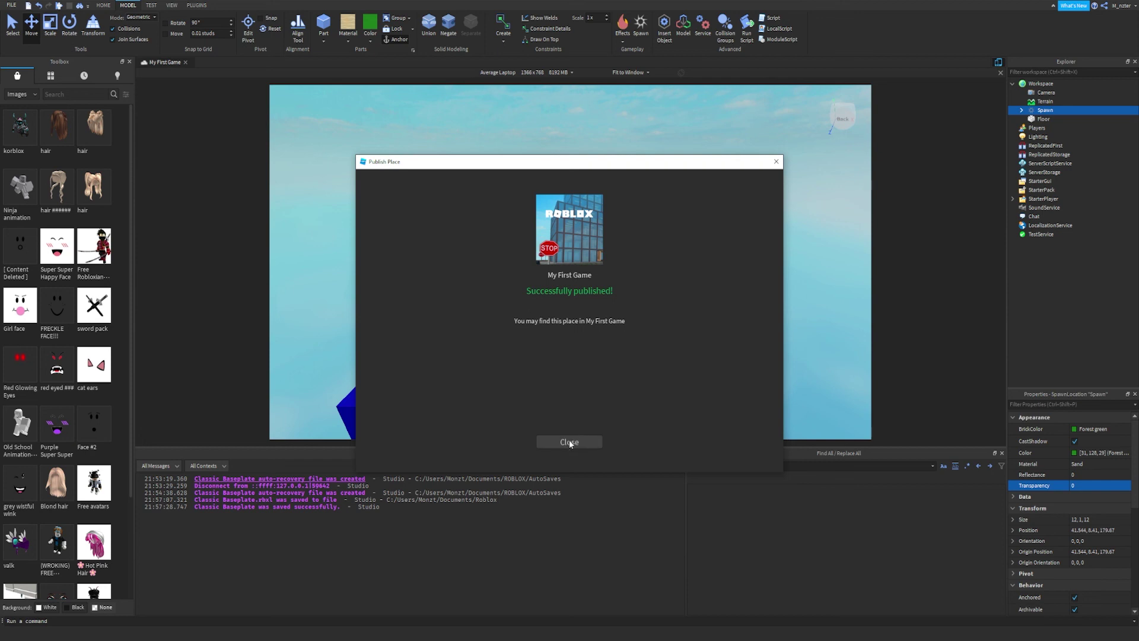
{"action": "left_click", "coordinate": [568, 442]}
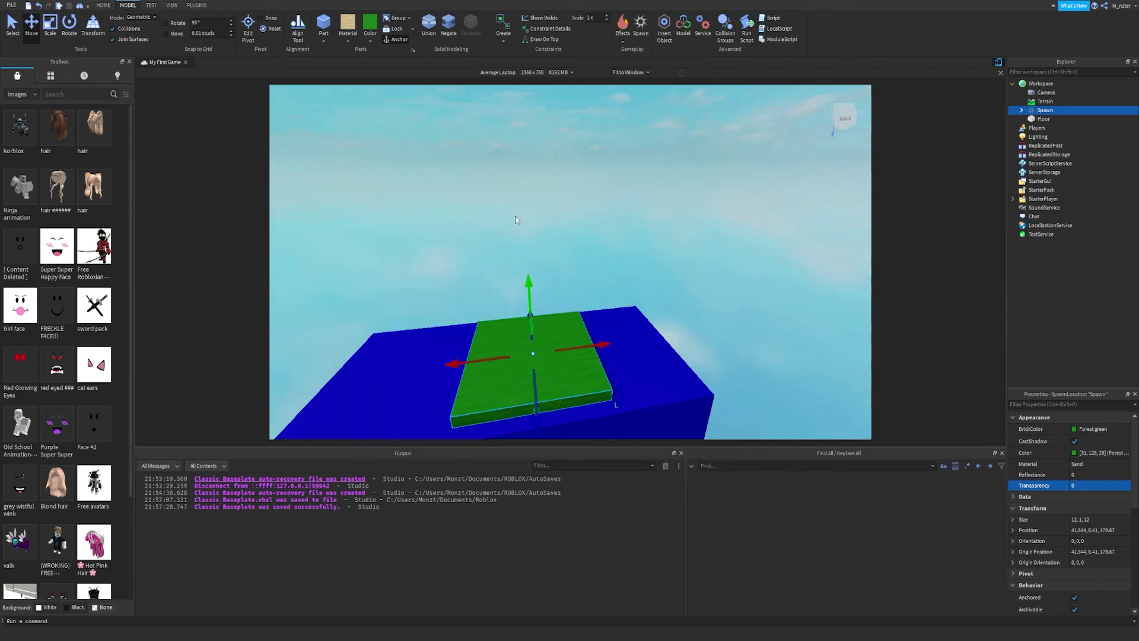
{"action": "right_click_drag", "start_coordinate": [516, 220], "coordinate": [480, 220]}
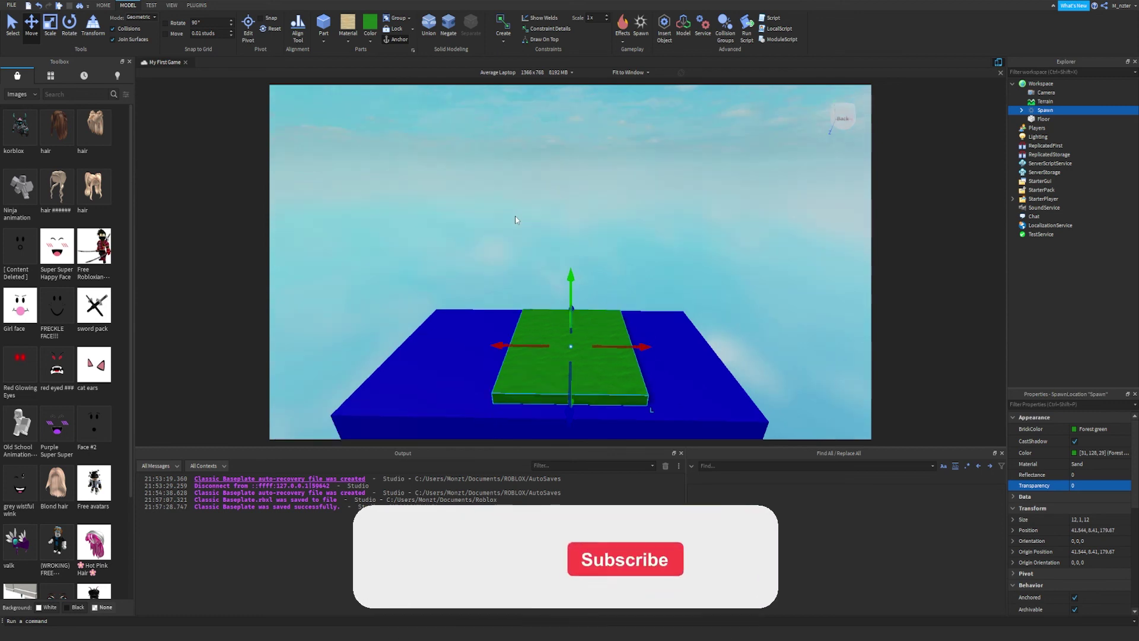